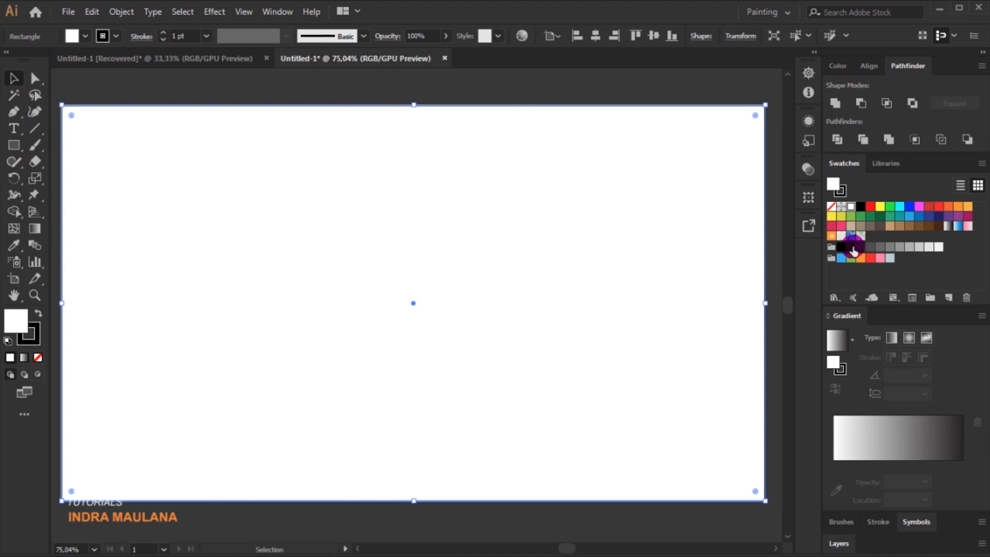
# Step: Remove the outline of the artboard-sized rectangle and fill it with the very dark gray swatch
pyautogui.click(104, 35)
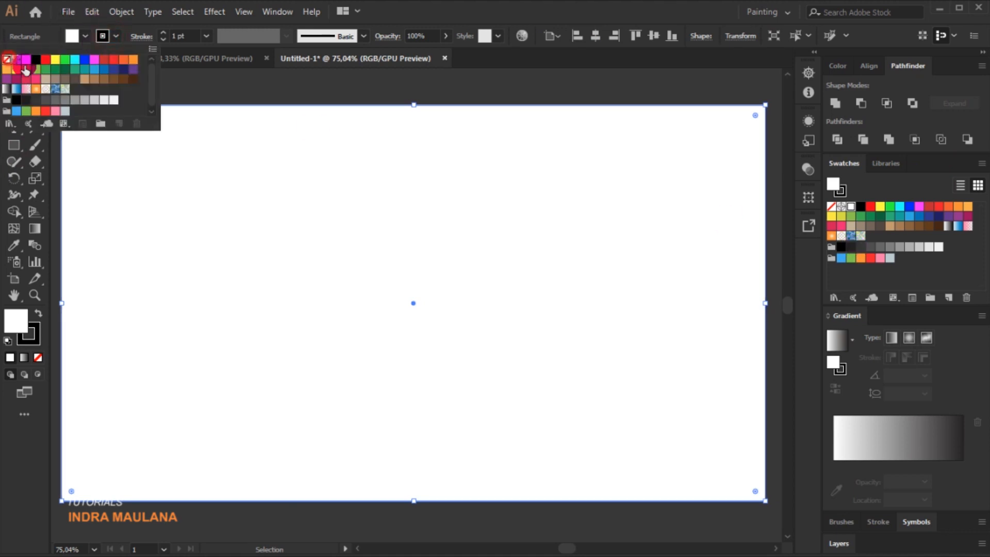
pyautogui.click(9, 62)
pyautogui.click(236, 85)
pyautogui.click(865, 248)
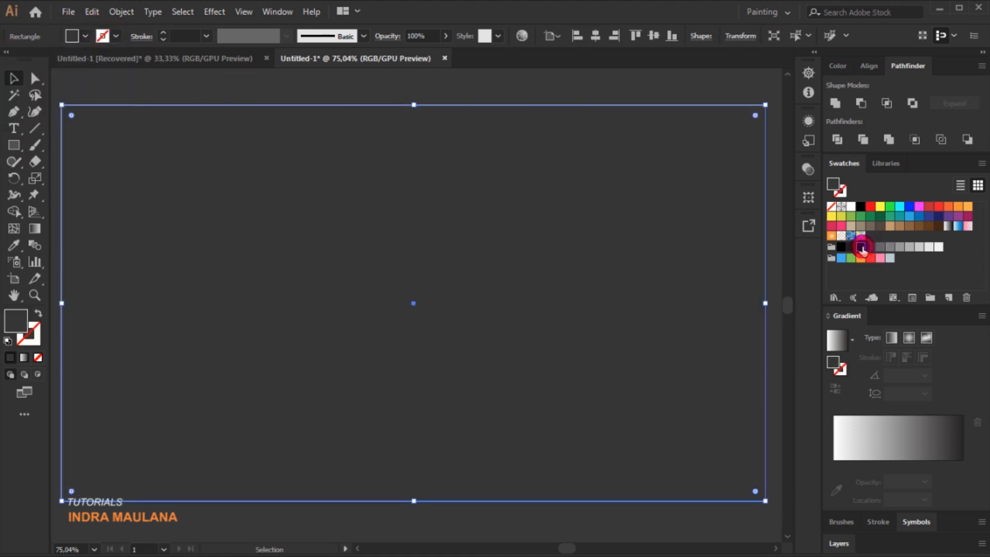
pyautogui.click(852, 247)
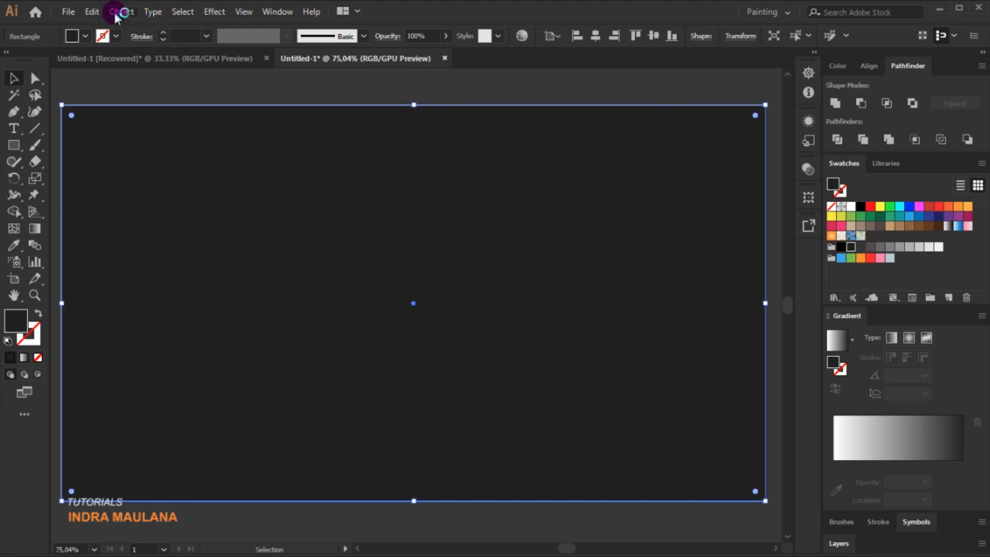
# Step: Lock the dark background rectangle so it cannot be selected
pyautogui.click(93, 12)
pyautogui.click(124, 12)
pyautogui.click(124, 12)
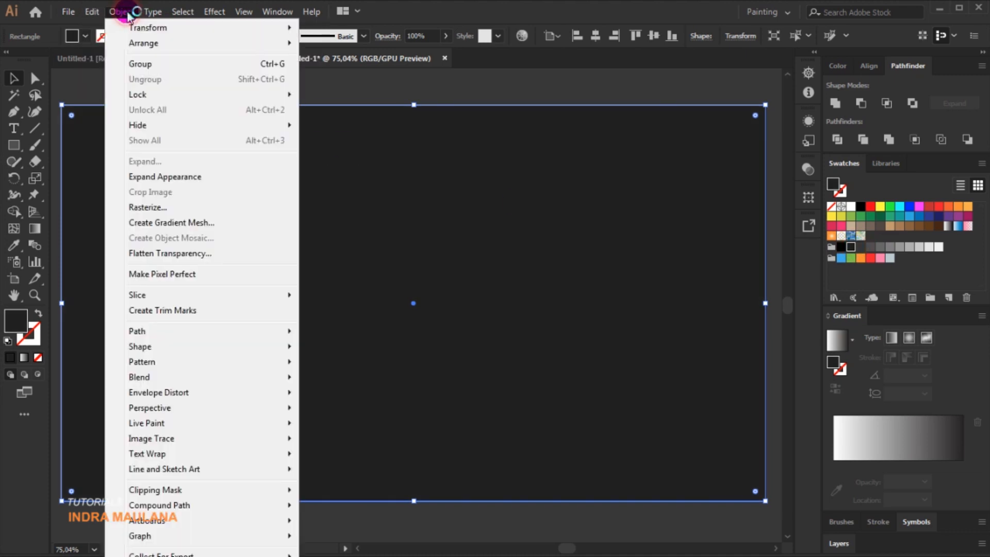
pyautogui.click(343, 93)
pyautogui.click(302, 213)
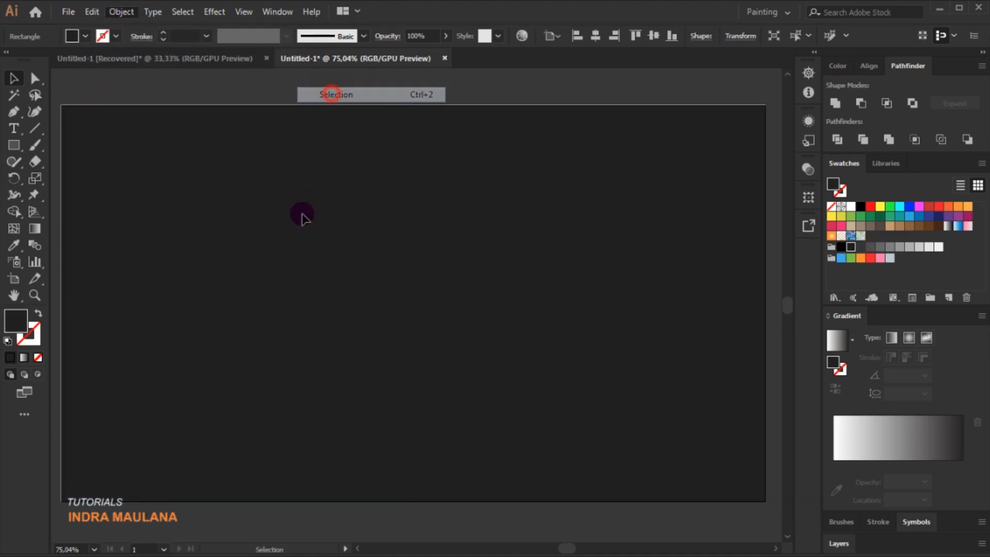
# Step: Draw a white square without a stroke near the middle of the dark background
pyautogui.click(14, 144)
pyautogui.moveTo(292, 232); pyautogui.dragTo(400, 338)
pyautogui.click(10, 79)
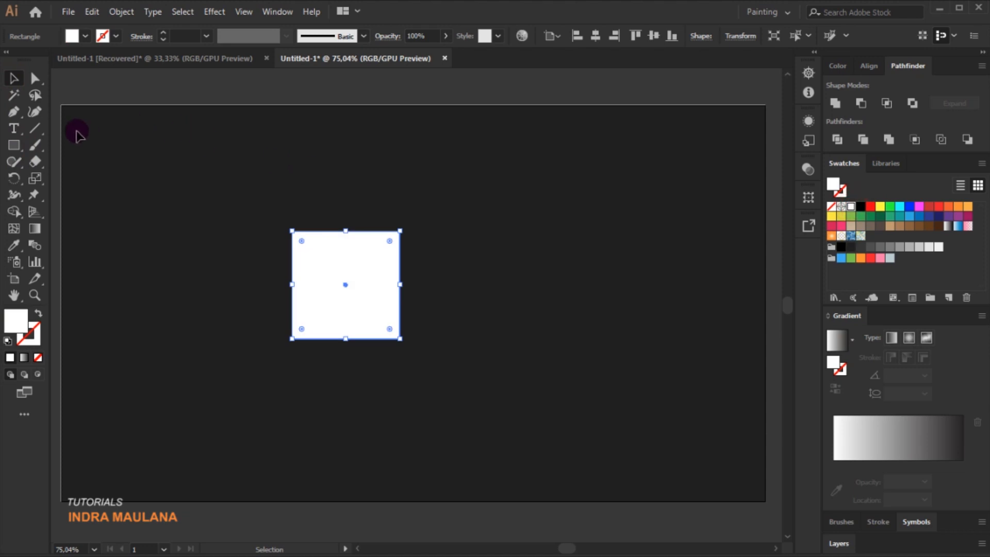
# Step: Round every corner of the white square except the upper-left one to a 104,5 px radius
pyautogui.click(35, 79)
pyautogui.click(14, 78)
pyautogui.click(35, 77)
pyautogui.moveTo(276, 213); pyautogui.dragTo(314, 249)
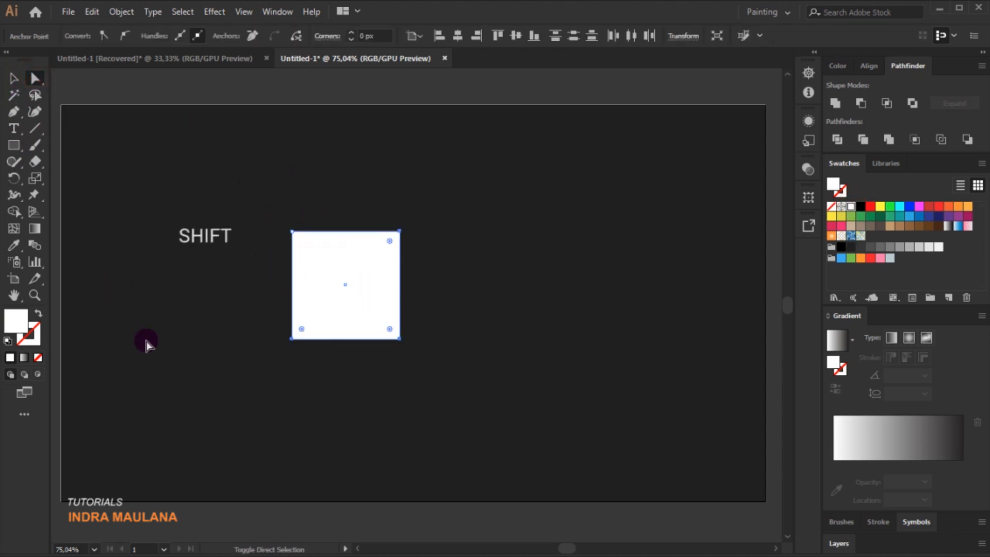
pyautogui.moveTo(390, 331); pyautogui.dragTo(320, 261)
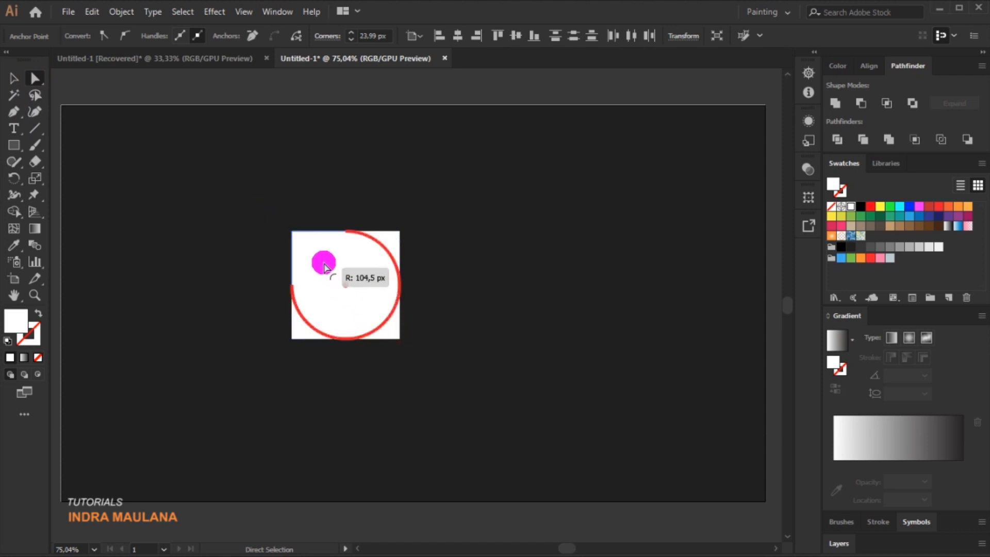
# Step: Rotate the rounded square 45° so its sharp corner points straight up like a drop
pyautogui.click(14, 78)
pyautogui.moveTo(407, 225); pyautogui.dragTo(497, 315)
pyautogui.click(327, 404)
pyautogui.moveTo(326, 273); pyautogui.dragTo(337, 284)
pyautogui.press('space')
pyautogui.moveTo(466, 345); pyautogui.dragTo(490, 350)
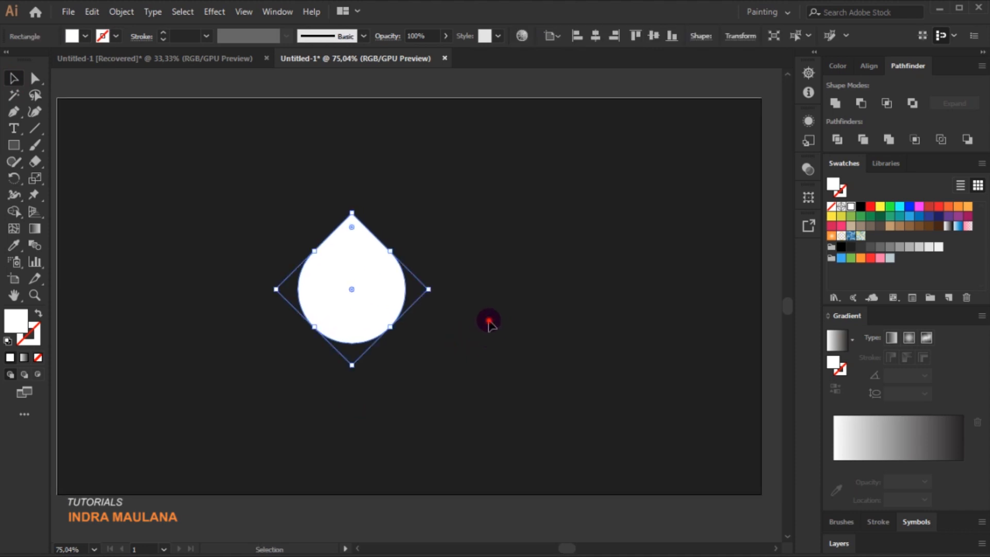
pyautogui.click(474, 330)
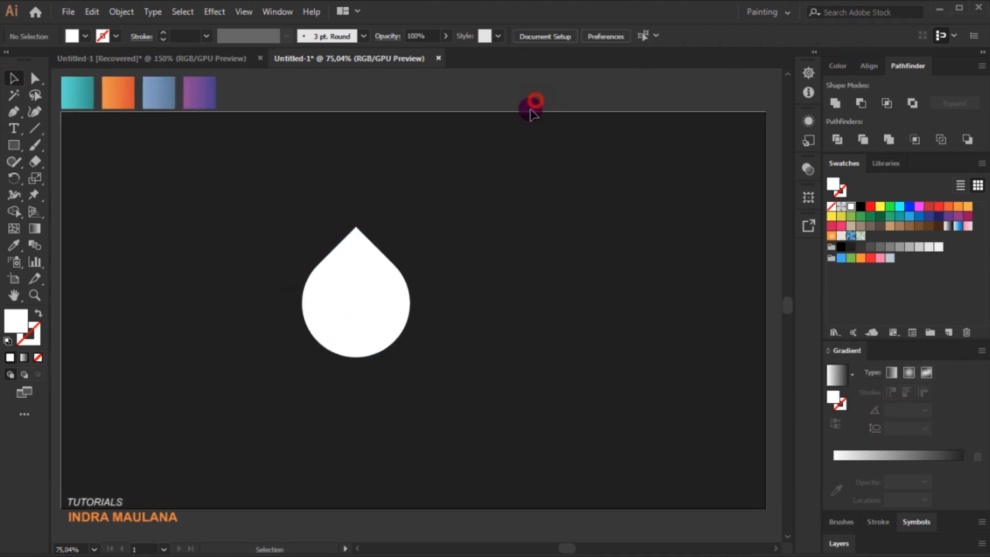
# Step: Fill the white drop with the teal gradient sampled from the color square above the artboard
pyautogui.click(379, 292)
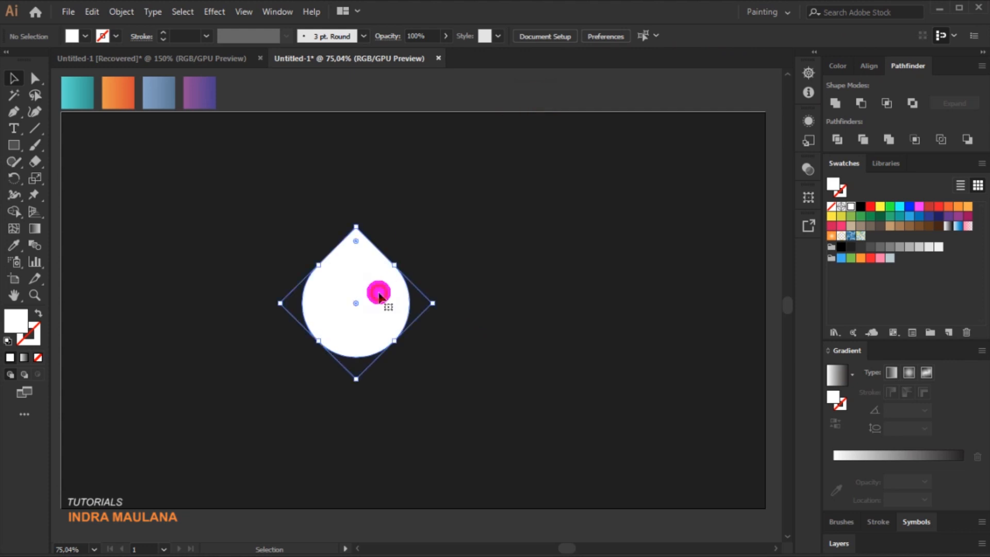
pyautogui.scroll(1, 440, 162)
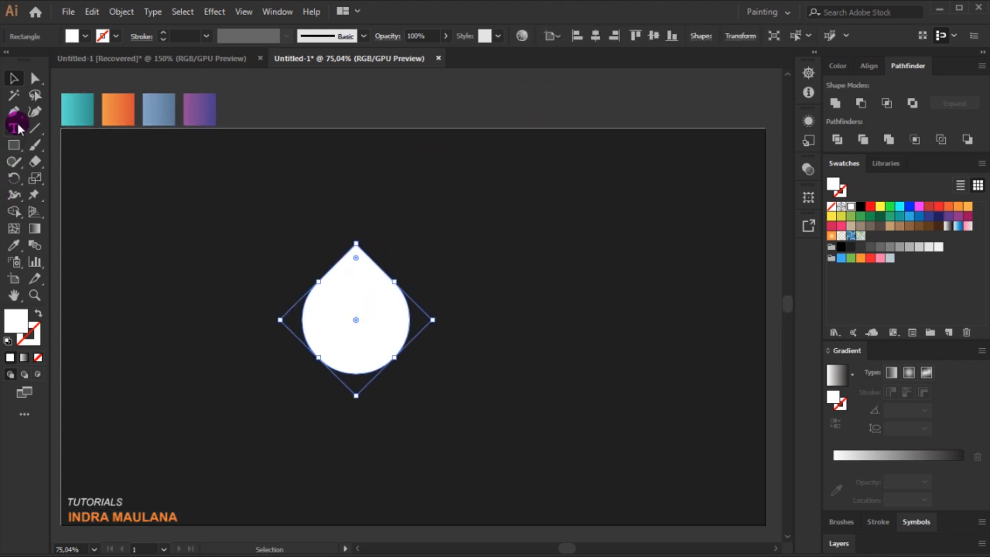
pyautogui.click(13, 245)
pyautogui.click(84, 103)
pyautogui.click(14, 78)
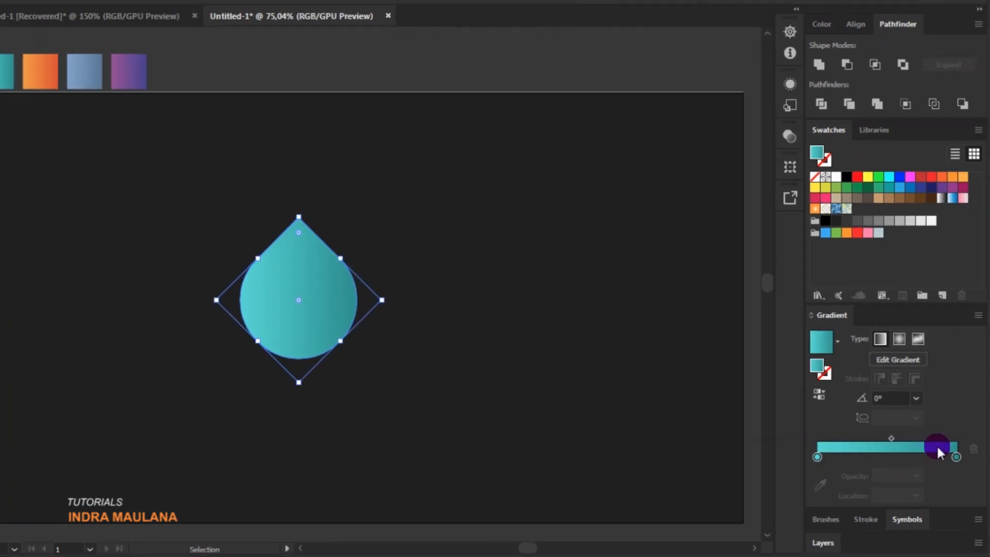
# Step: Examine the hex color codes of both stops in the drop's teal gradient
pyautogui.click(961, 481)
pyautogui.doubleClick(927, 408)
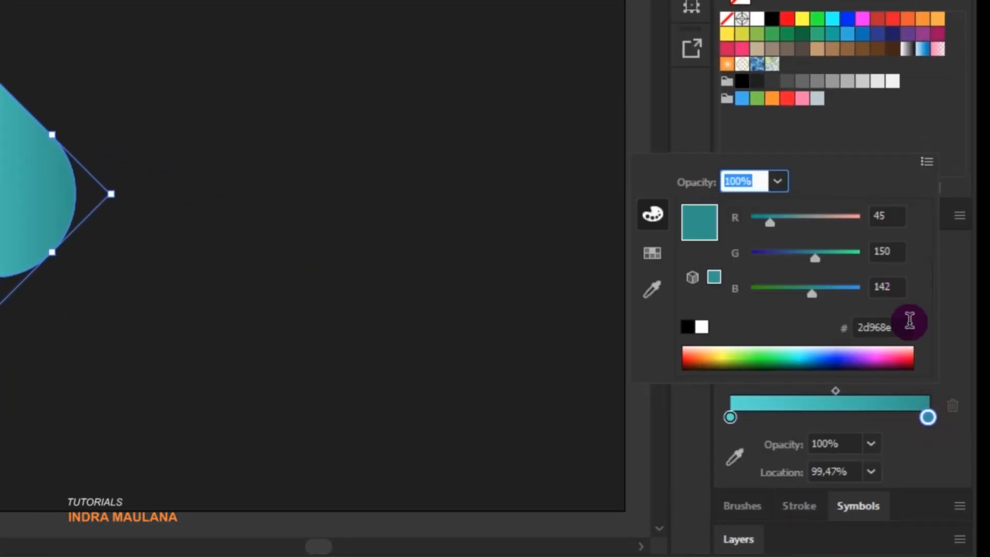
pyautogui.click(907, 326)
pyautogui.click(732, 416)
pyautogui.doubleClick(730, 415)
pyautogui.click(897, 327)
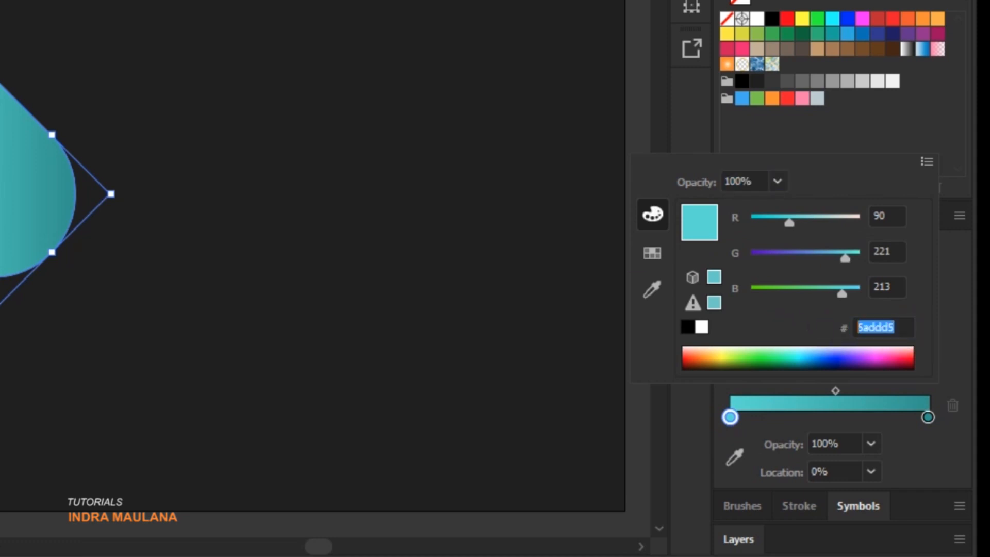
pyautogui.click(230, 58)
pyautogui.scroll(-2, 350, 144)
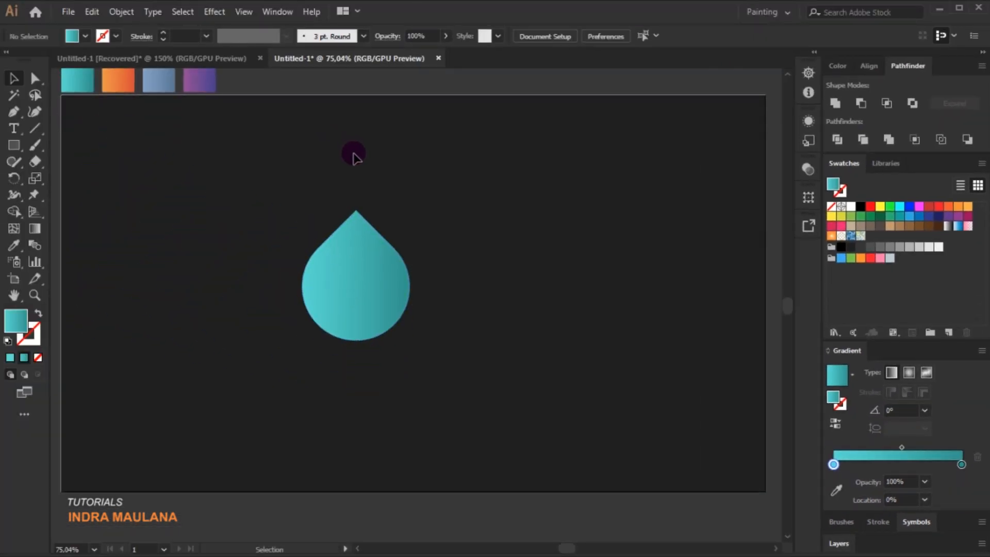
pyautogui.scroll(1, 482, 347)
# Step: Set the teal drop's stroke weight to 2 pt
pyautogui.click(383, 292)
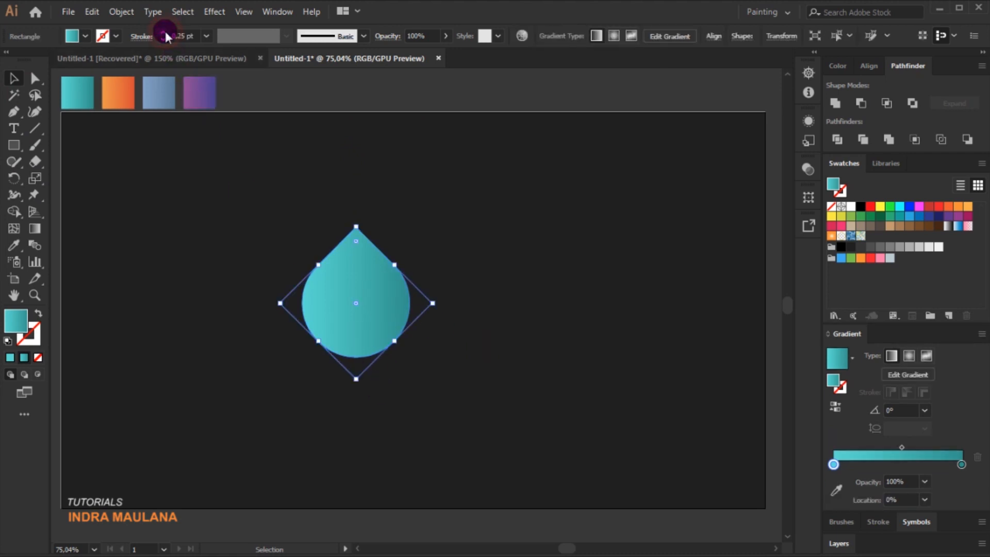
pyautogui.click(205, 35)
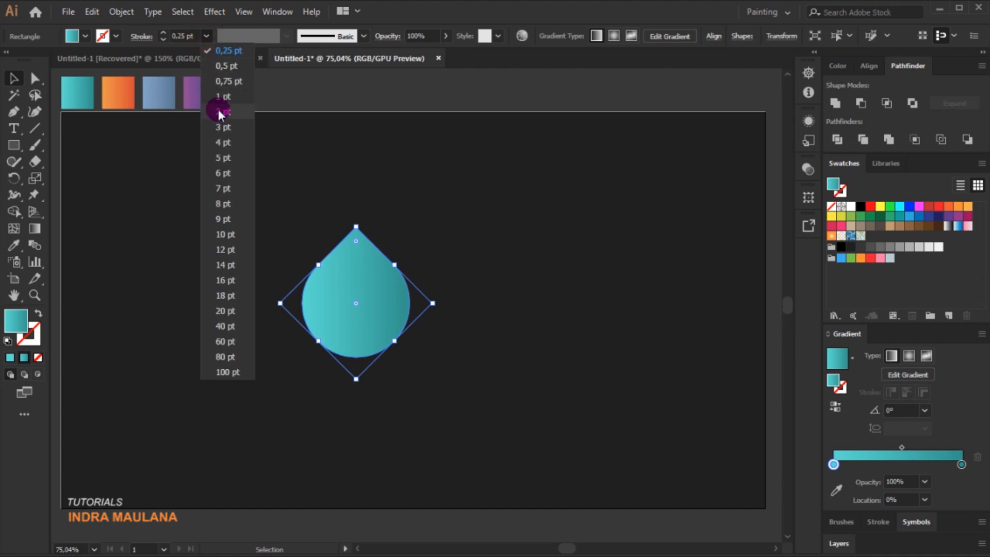
pyautogui.click(219, 111)
pyautogui.click(421, 222)
# Step: Give the drop a solid light teal stroke with color 5addd5
pyautogui.click(395, 335)
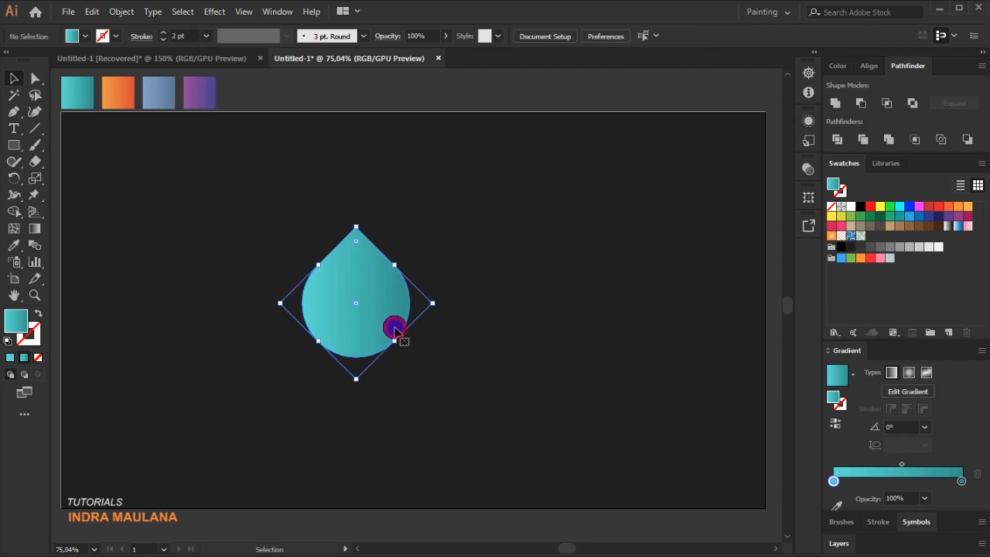
pyautogui.click(28, 341)
pyautogui.click(10, 357)
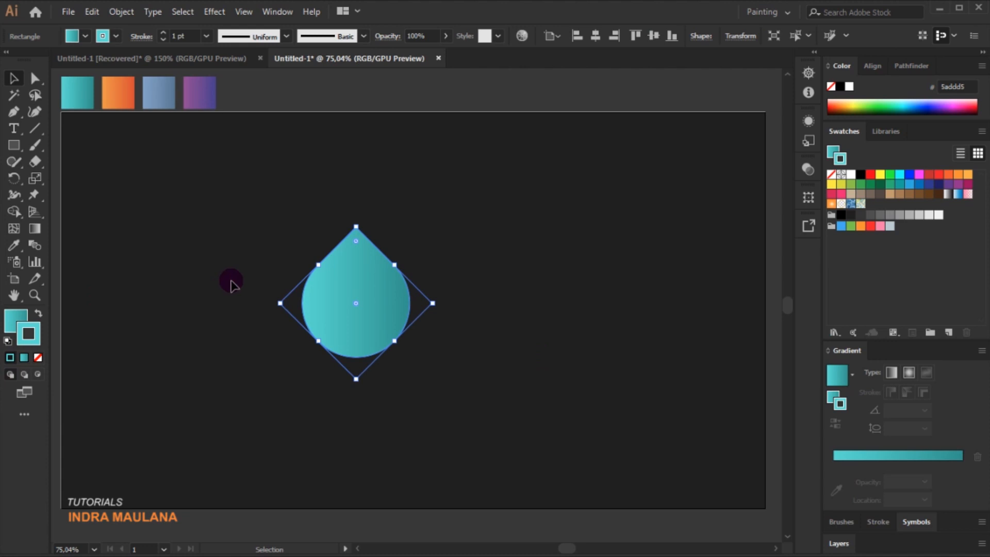
pyautogui.click(484, 228)
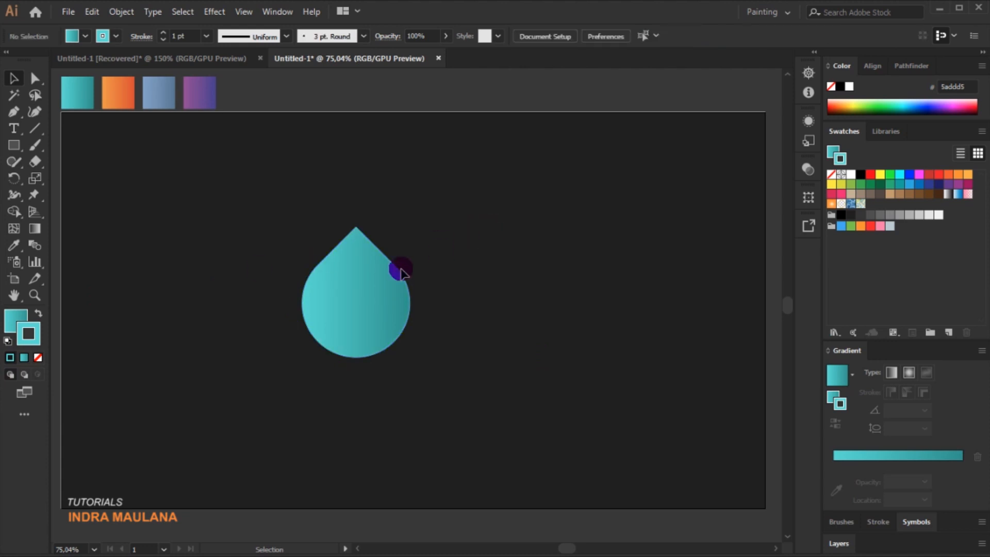
# Step: Change the drop's stroke to a gradient and lighten its first color stop to b7ddd5
pyautogui.click(352, 291)
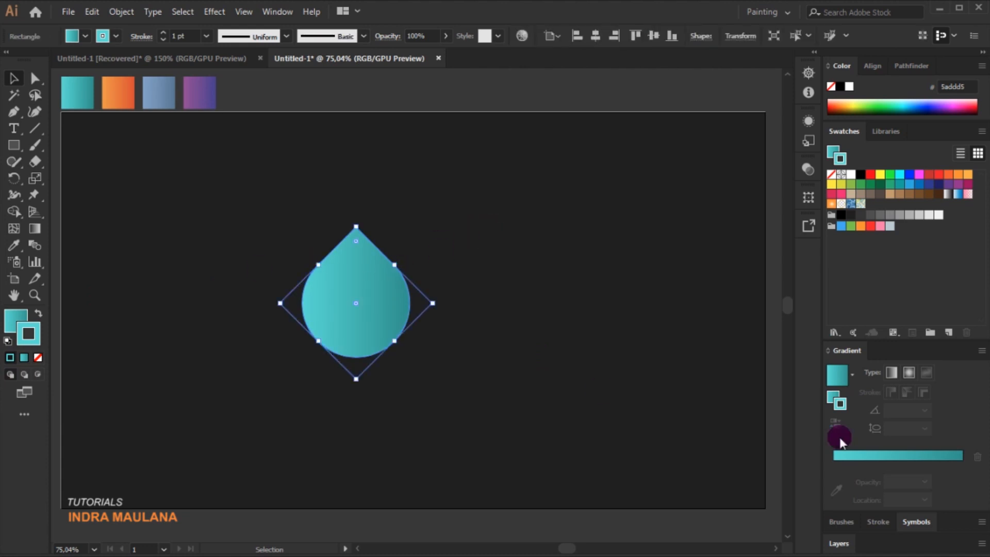
pyautogui.click(927, 457)
pyautogui.click(834, 464)
pyautogui.doubleClick(834, 465)
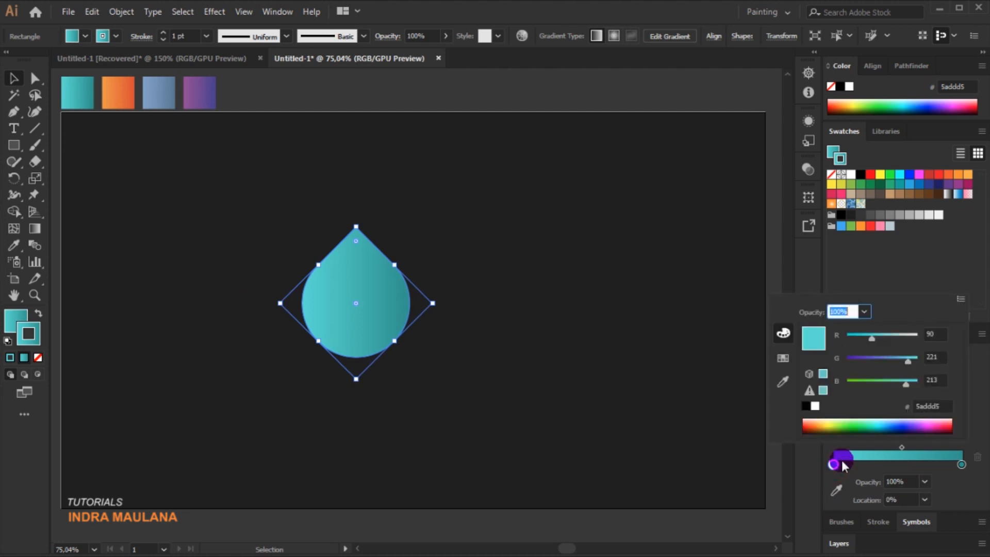
pyautogui.moveTo(875, 341); pyautogui.dragTo(900, 338)
pyautogui.click(535, 345)
pyautogui.click(360, 393)
# Step: Reverse the direction of the drop's stroke gradient
pyautogui.hotkey('ctrl', '1')
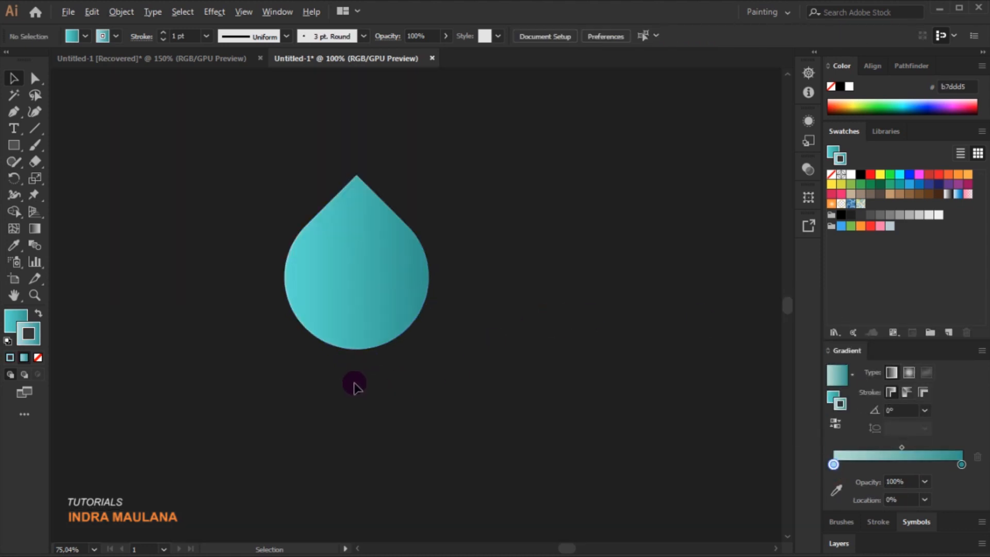
pyautogui.scroll(1, 403, 287)
pyautogui.click(430, 292)
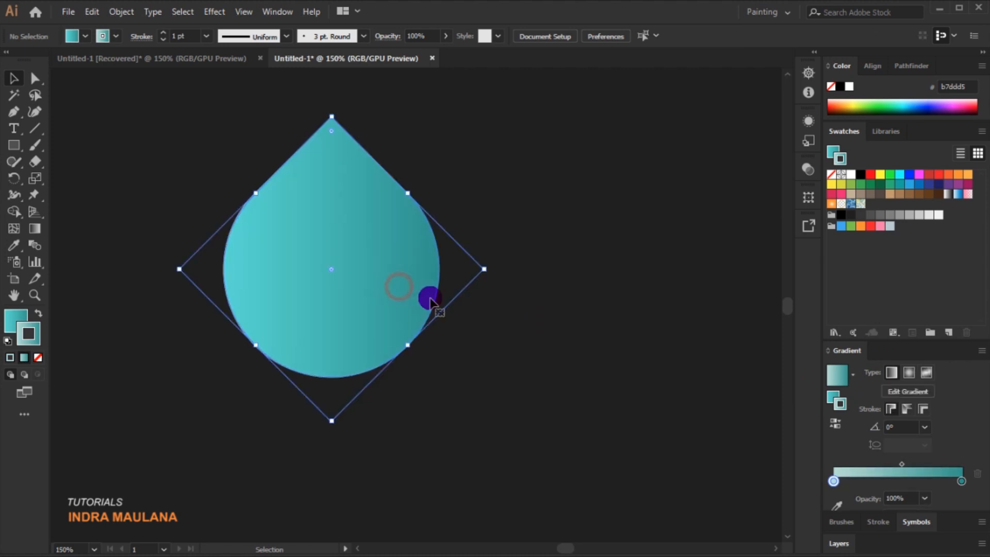
pyautogui.click(570, 316)
pyautogui.scroll(2, 569, 315)
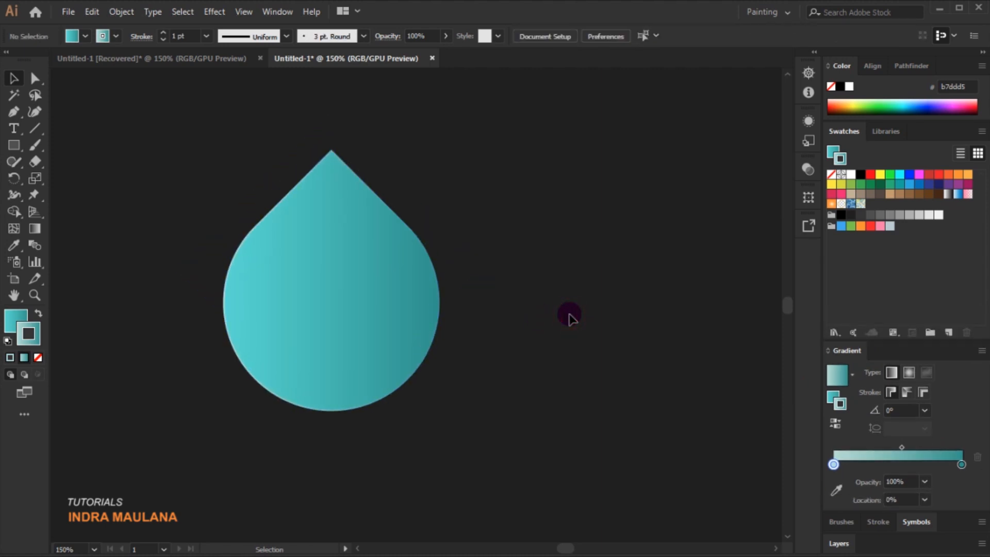
pyautogui.scroll(-1, 570, 315)
pyautogui.click(370, 310)
pyautogui.click(835, 407)
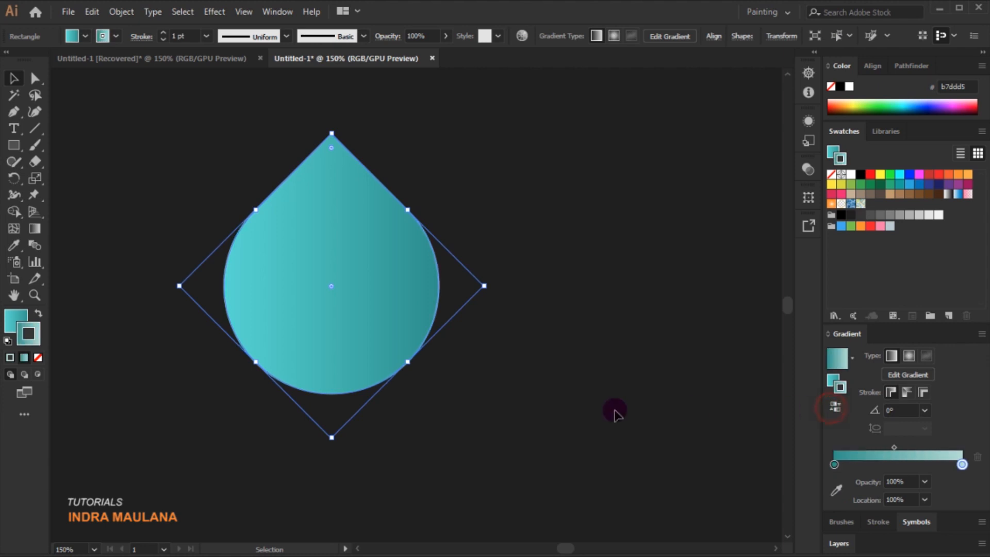
pyautogui.click(614, 412)
# Step: Set the angle of the drop's stroke gradient to 135°
pyautogui.click(354, 312)
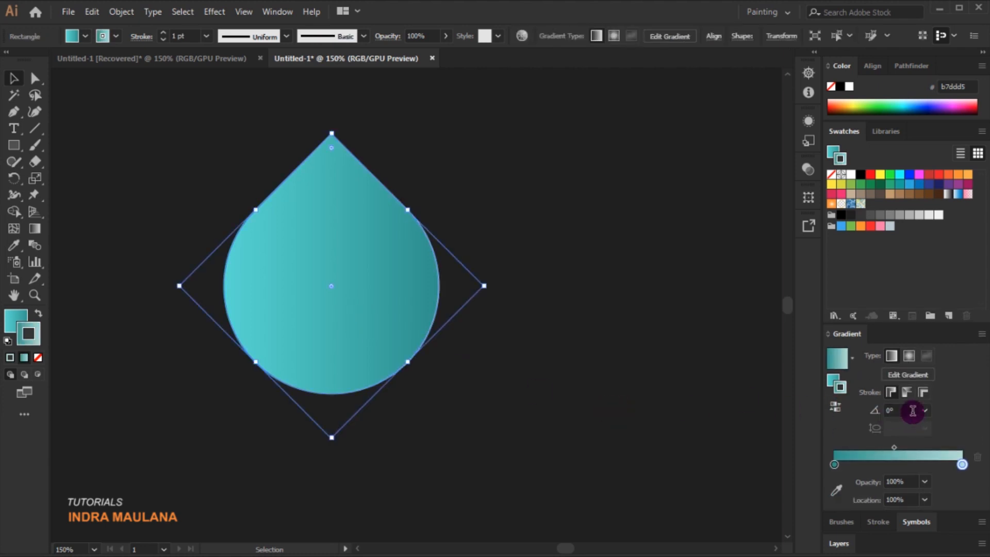
pyautogui.click(924, 412)
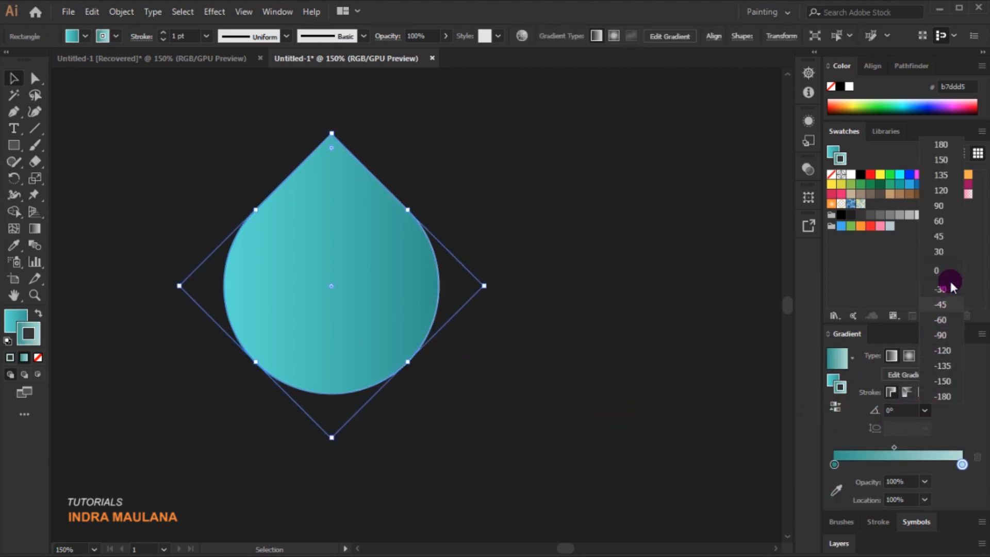
pyautogui.click(945, 187)
pyautogui.click(559, 309)
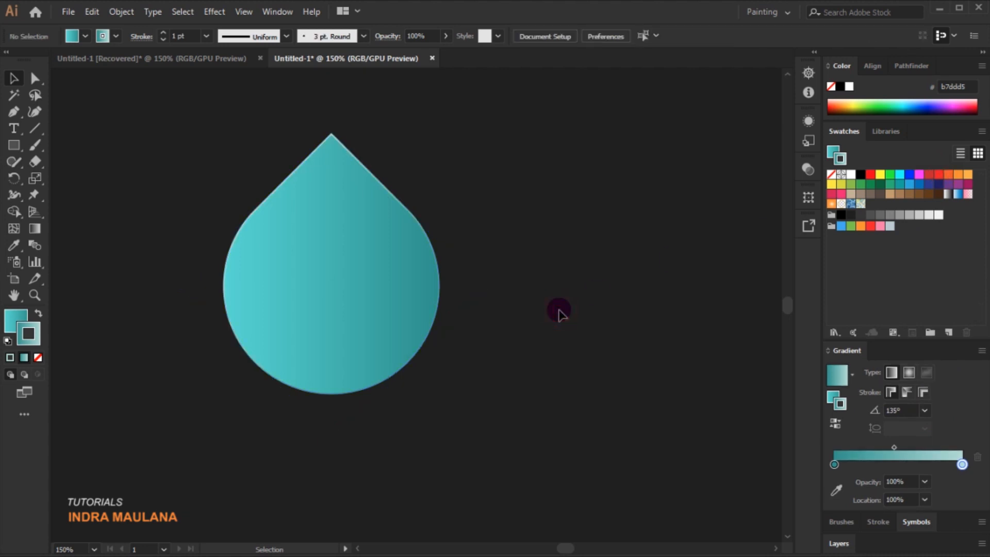
# Step: Redirect the drop's fill gradient diagonally from upper left to lower right, at an angle of about -53°
pyautogui.click(366, 303)
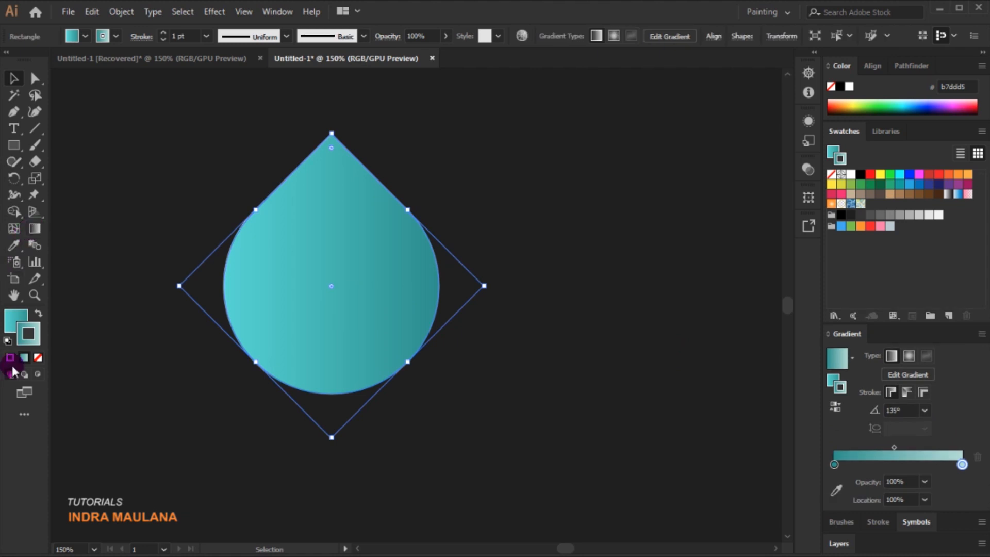
pyautogui.click(11, 330)
pyautogui.click(34, 228)
pyautogui.moveTo(269, 183); pyautogui.dragTo(402, 380)
pyautogui.click(13, 78)
pyautogui.click(524, 168)
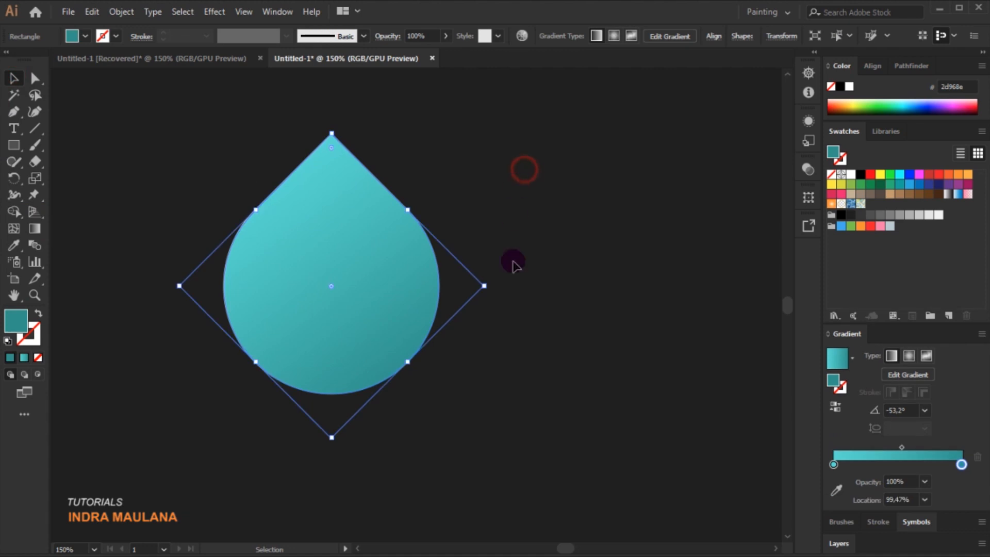
pyautogui.click(550, 423)
# Step: Increase the drop's stroke weight to 2 pt
pyautogui.scroll(1, 551, 426)
pyautogui.click(332, 290)
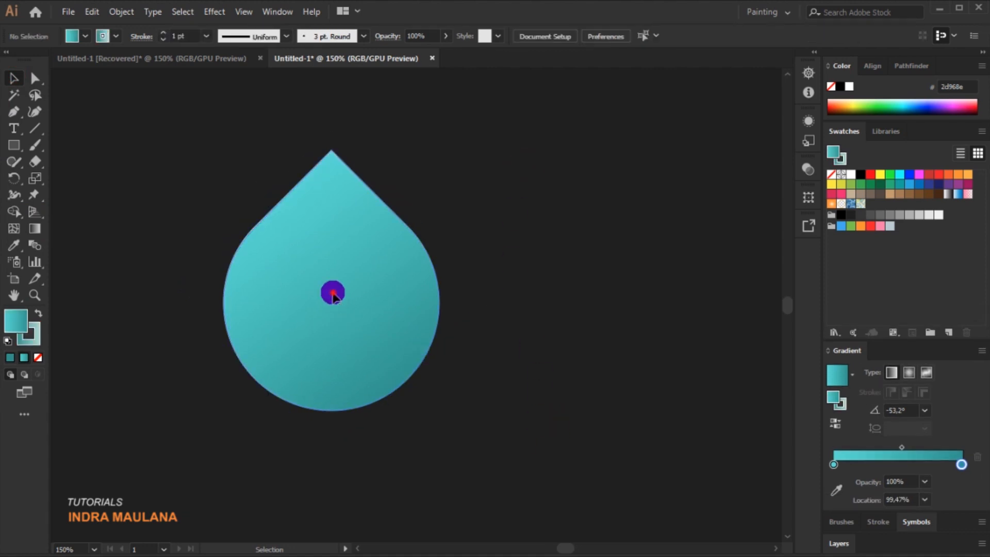
pyautogui.click(161, 146)
# Step: Change the light end stop of the drop's stroke gradient to #e4ddd5
pyautogui.click(284, 256)
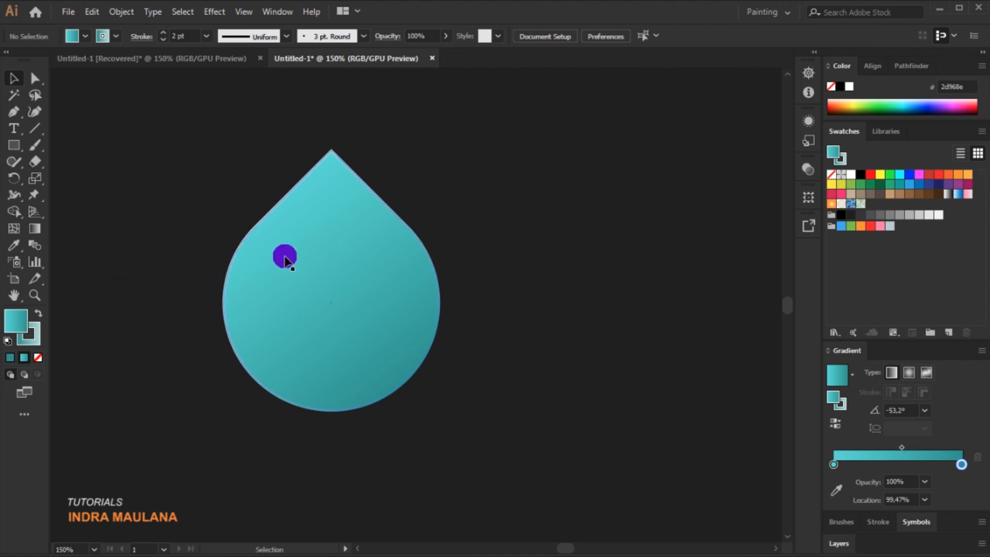
pyautogui.click(143, 36)
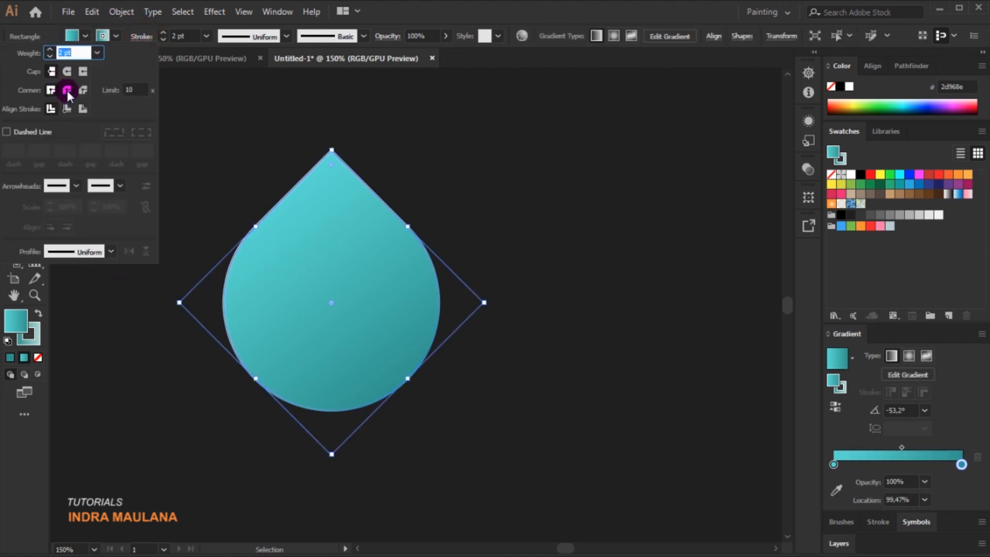
pyautogui.click(526, 141)
pyautogui.click(403, 250)
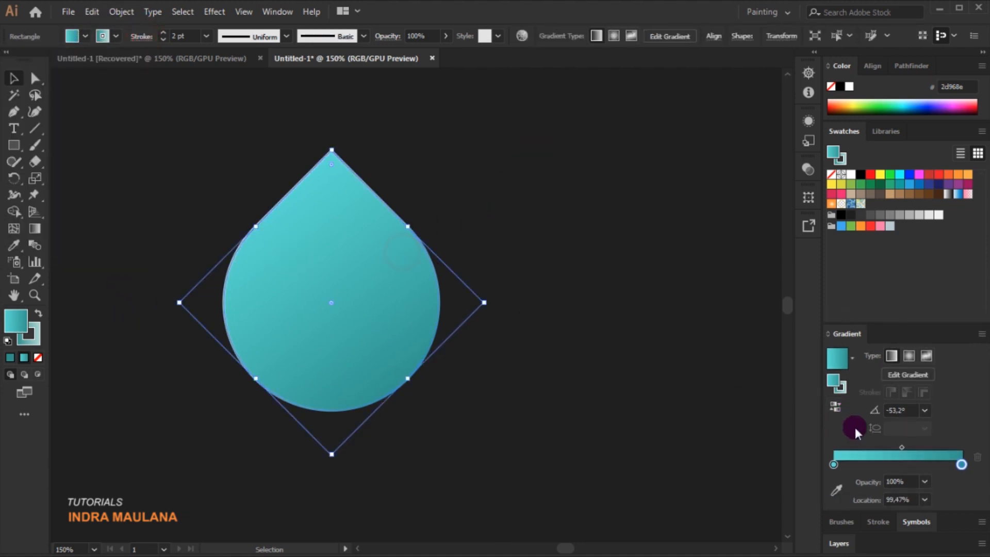
pyautogui.click(32, 342)
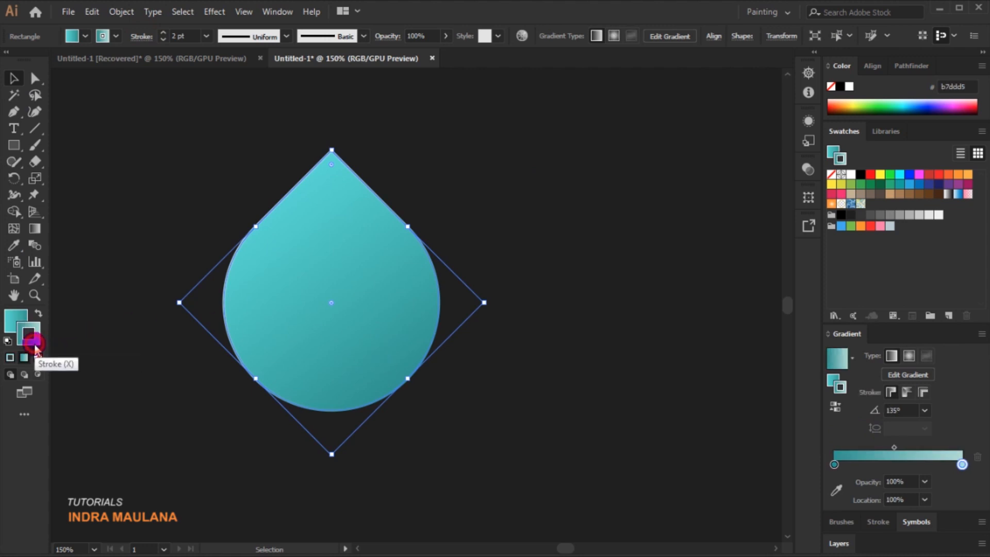
pyautogui.doubleClick(962, 465)
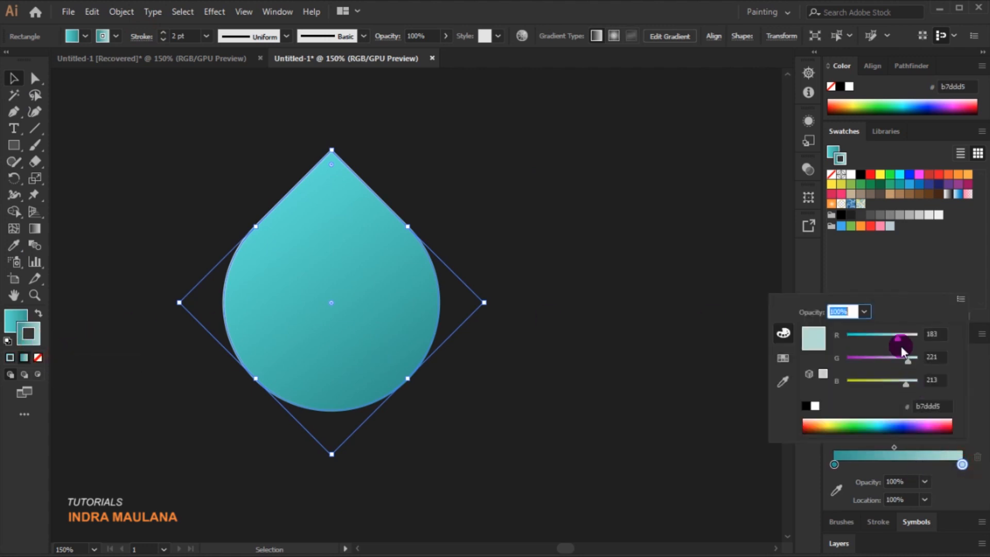
pyautogui.click(661, 317)
pyautogui.click(661, 317)
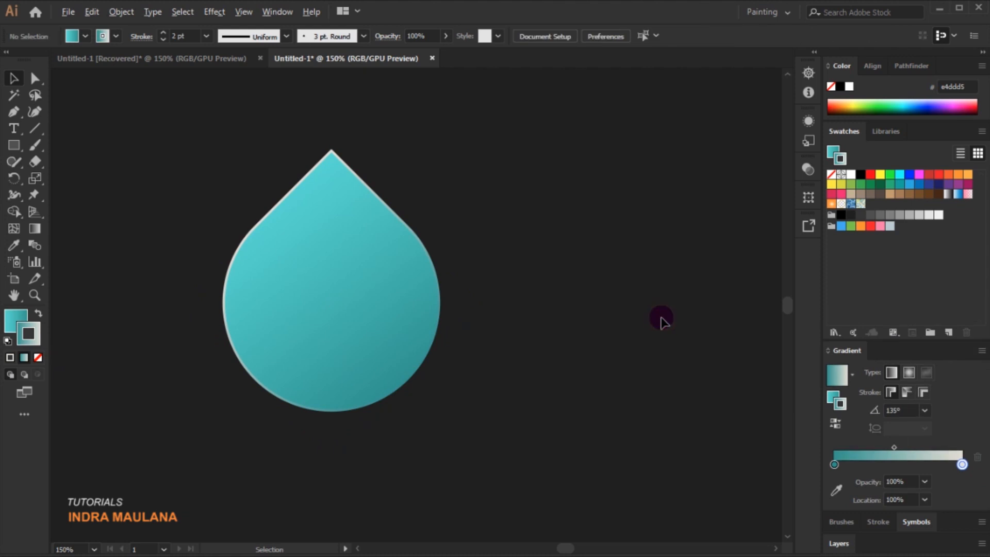
# Step: Copy the drop and paste the duplicate directly in front of the original
pyautogui.scroll(-1, 661, 317)
pyautogui.scroll(-1, 606, 342)
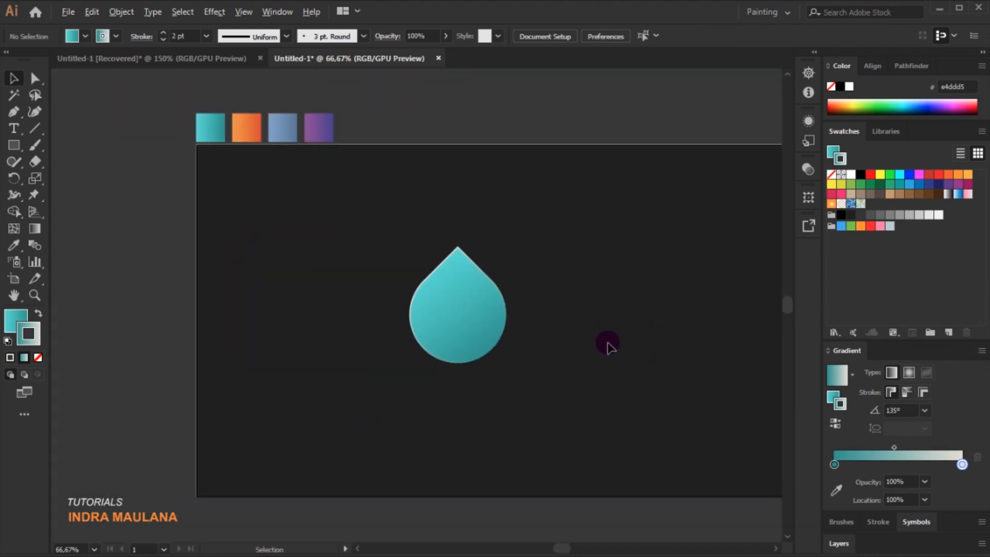
pyautogui.scroll(1, 607, 344)
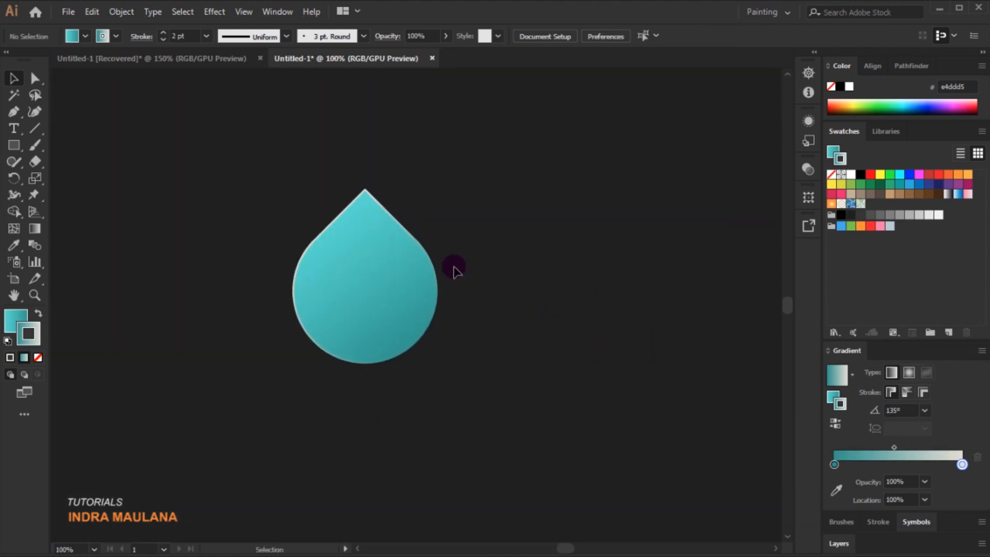
pyautogui.click(376, 276)
pyautogui.click(377, 278)
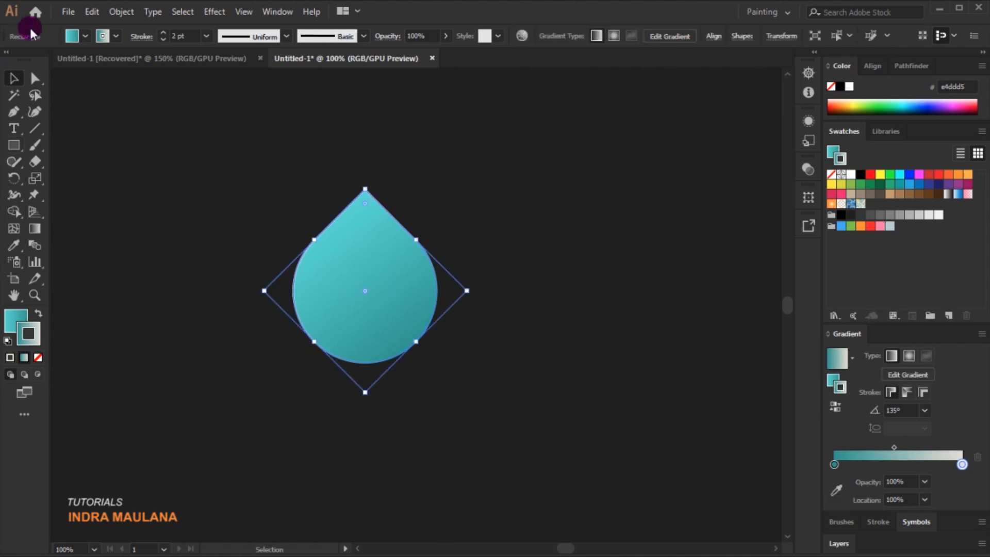
pyautogui.click(92, 11)
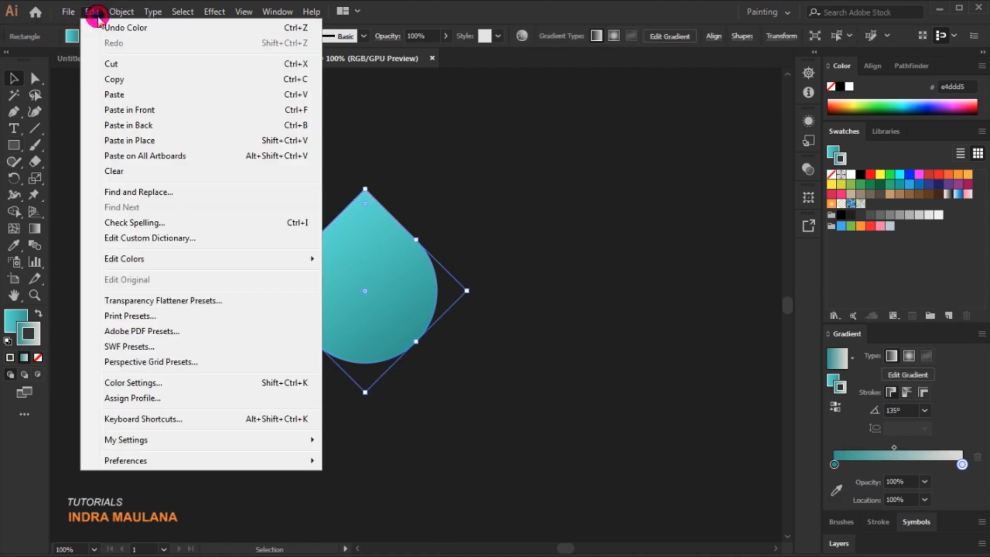
pyautogui.click(106, 78)
pyautogui.click(92, 11)
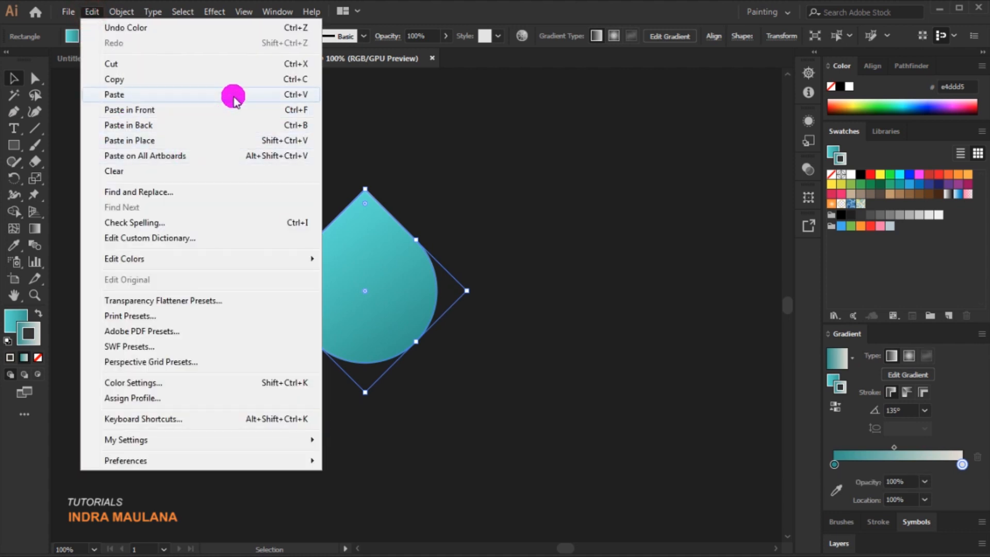
pyautogui.click(237, 110)
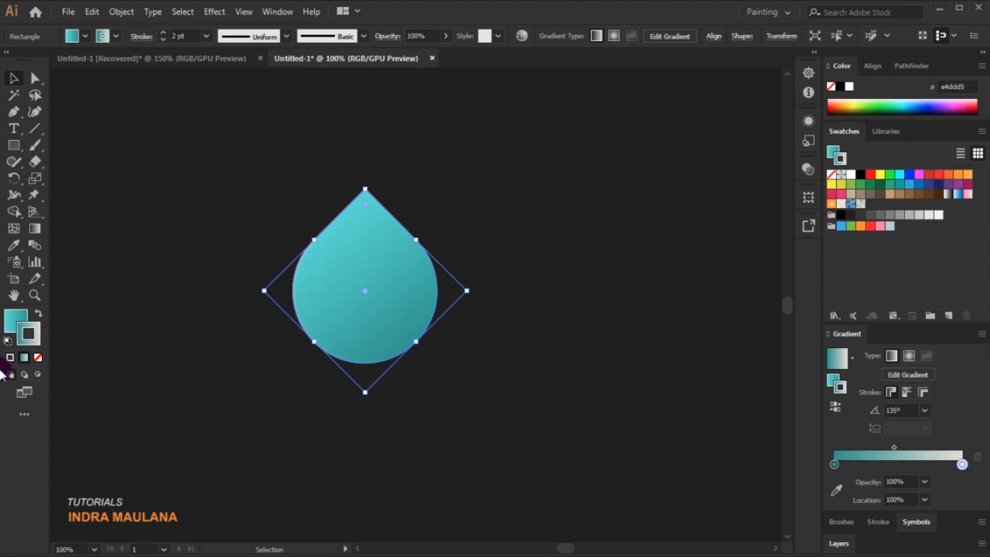
# Step: Remove the stroke from the front copy of the drop and make its fill active
pyautogui.click(117, 37)
pyautogui.click(8, 58)
pyautogui.click(73, 334)
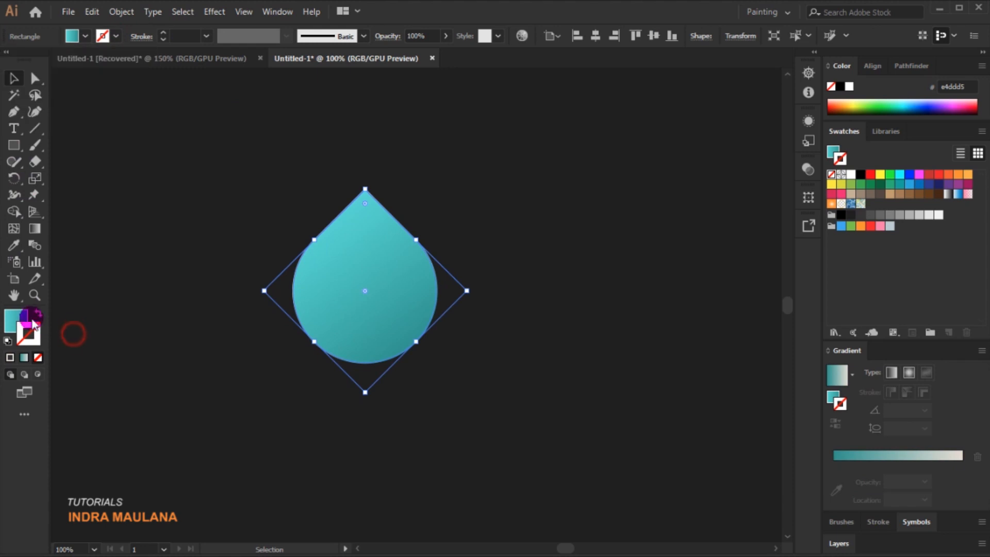
pyautogui.click(16, 317)
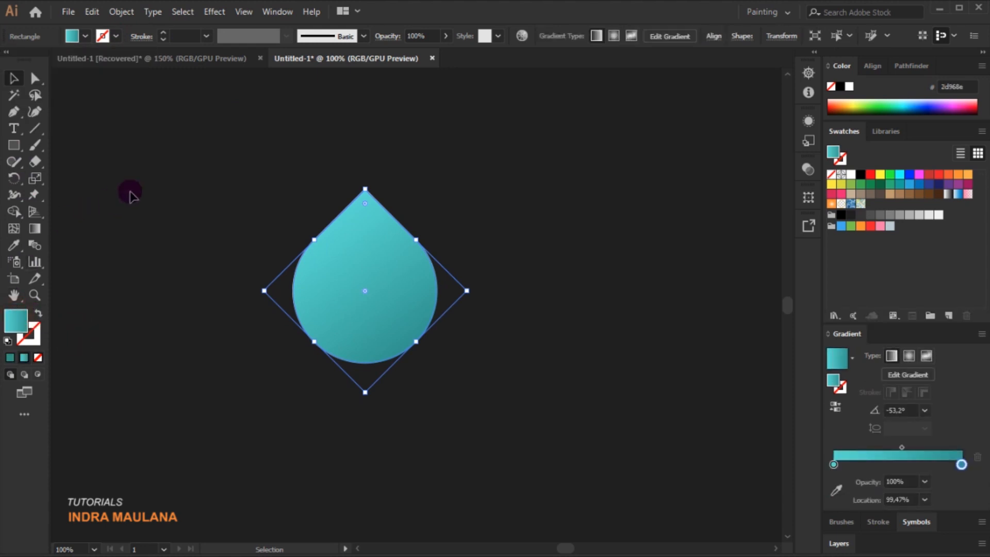
# Step: Draw a rectangle about 459 by 382 px over the drop's right half from its vertical centre line, and subtract it from the front copy
pyautogui.click(13, 146)
pyautogui.moveTo(366, 428); pyautogui.dragTo(681, 165)
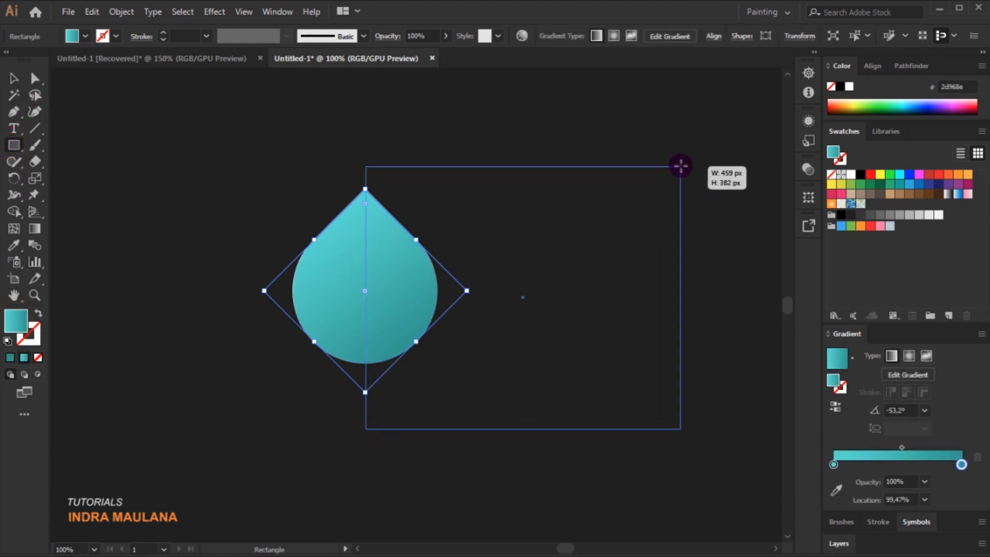
pyautogui.click(13, 80)
pyautogui.keyDown('shift'); pyautogui.click(324, 268); pyautogui.keyUp('shift')
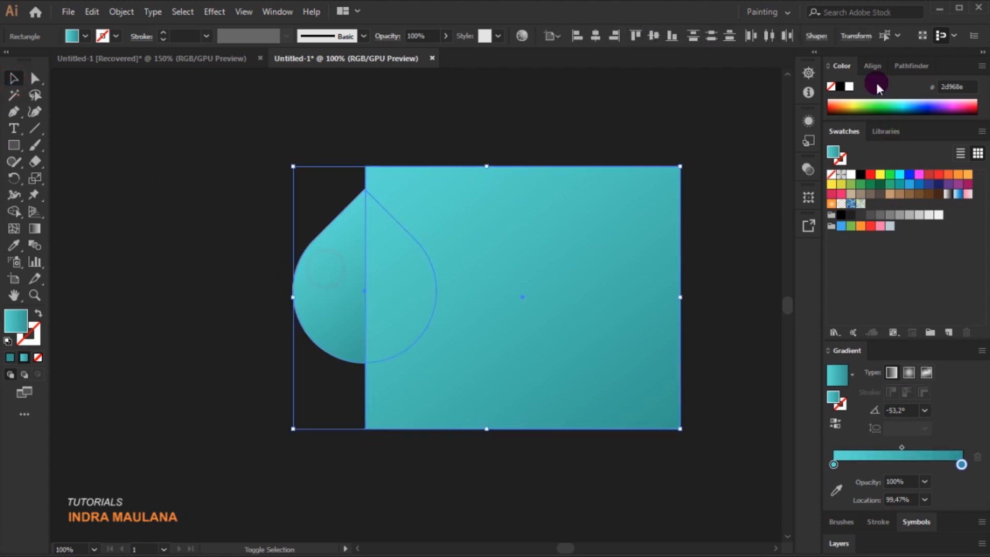
pyautogui.click(911, 65)
pyautogui.click(861, 102)
pyautogui.click(546, 148)
# Step: Fill the left-half shape of the drop with the linear white-to-black gradient preset
pyautogui.click(349, 299)
pyautogui.click(891, 357)
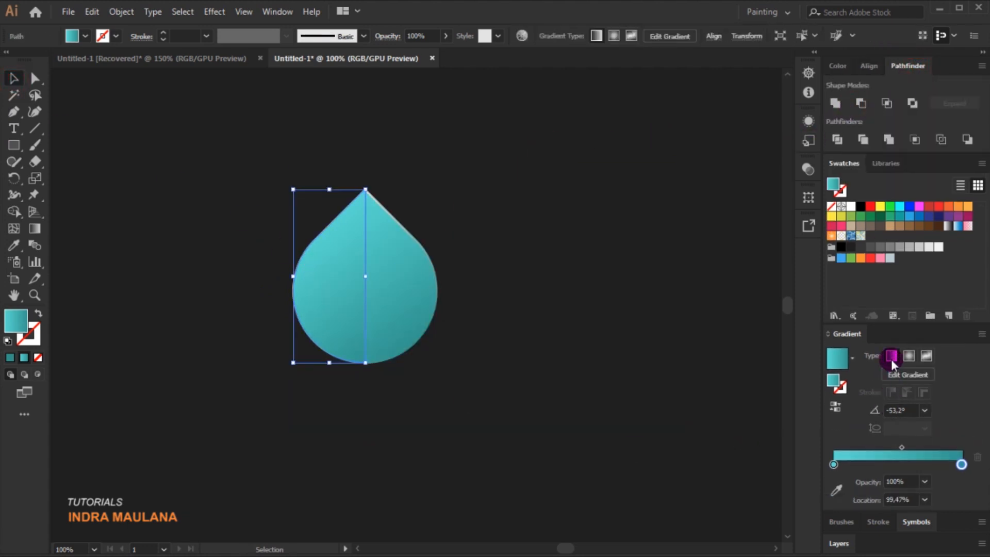
pyautogui.click(853, 357)
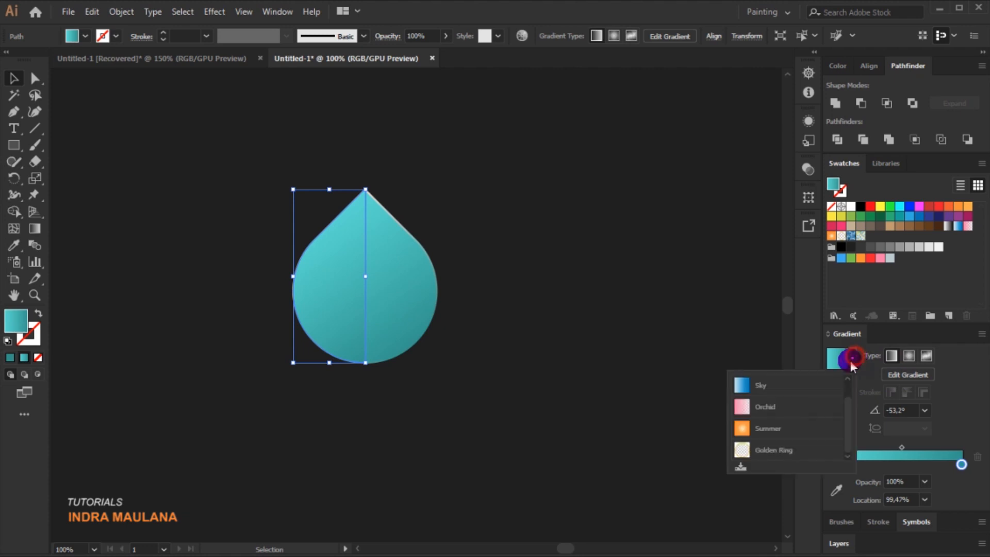
pyautogui.click(756, 386)
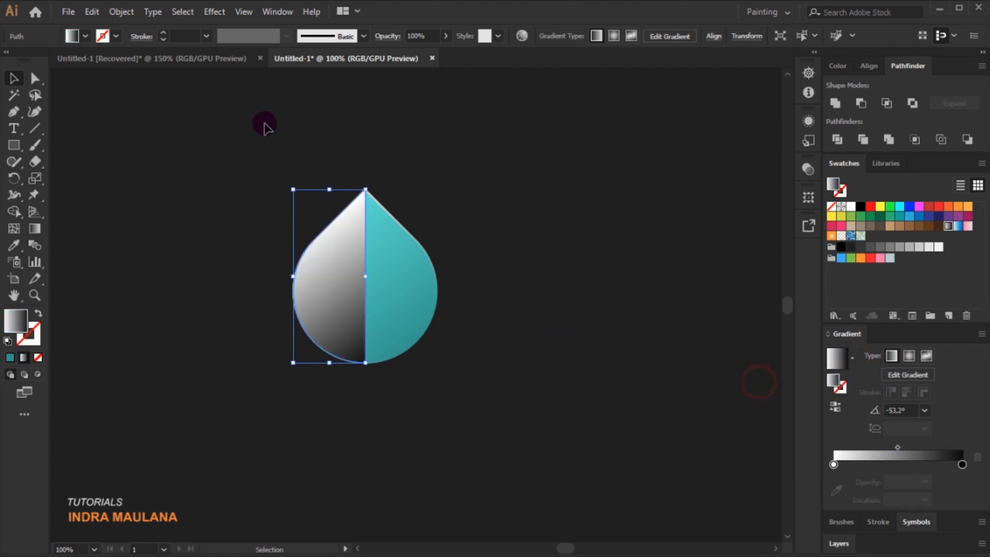
# Step: Set the left-half shape's blending mode to Screen and its opacity to 30%
pyautogui.click(388, 37)
pyautogui.click(275, 59)
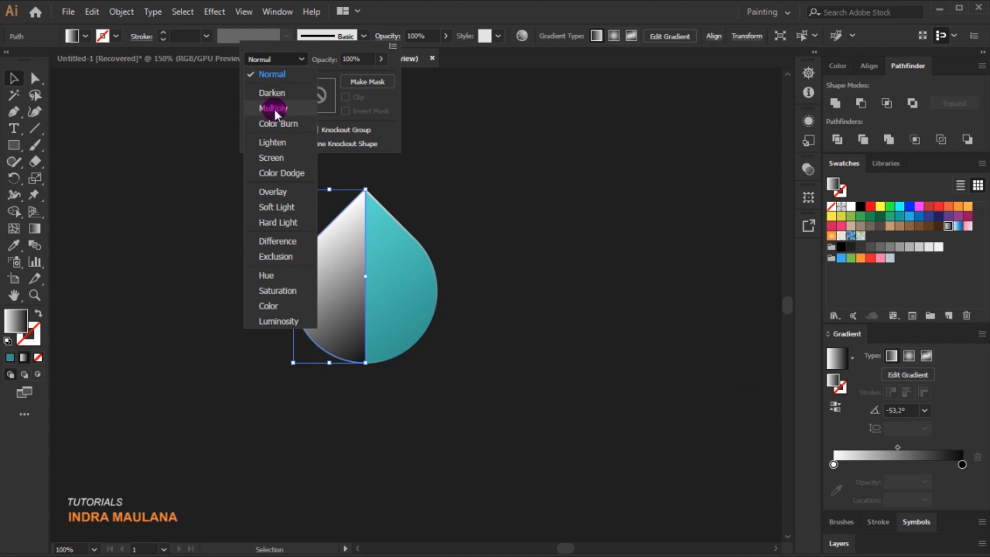
pyautogui.click(274, 157)
pyautogui.click(477, 201)
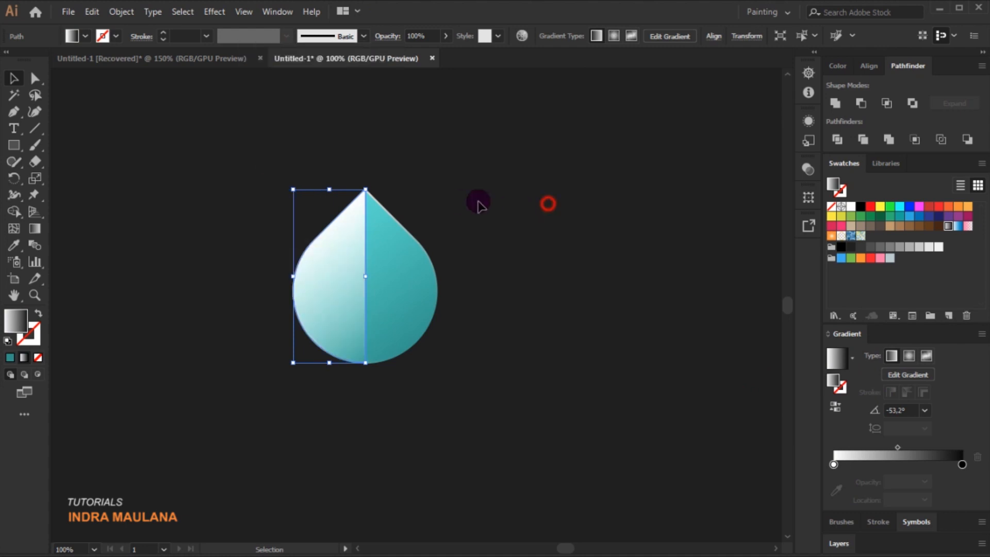
pyautogui.click(428, 34)
pyautogui.write('30')
pyautogui.press('Return')
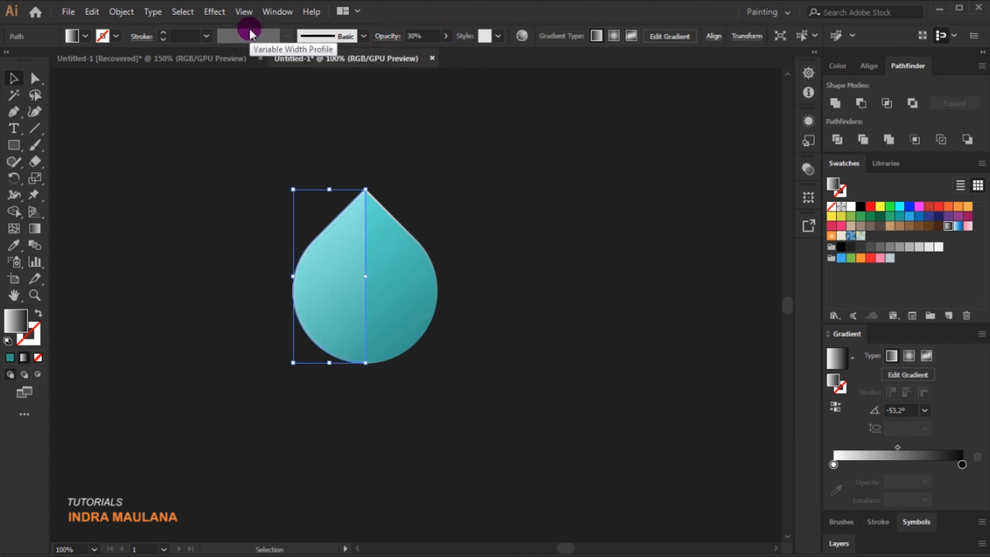
pyautogui.click(110, 328)
# Step: Redirect the left-half shape's gradient diagonally from upper left to lower right, at an angle of about -55°
pyautogui.press('g')
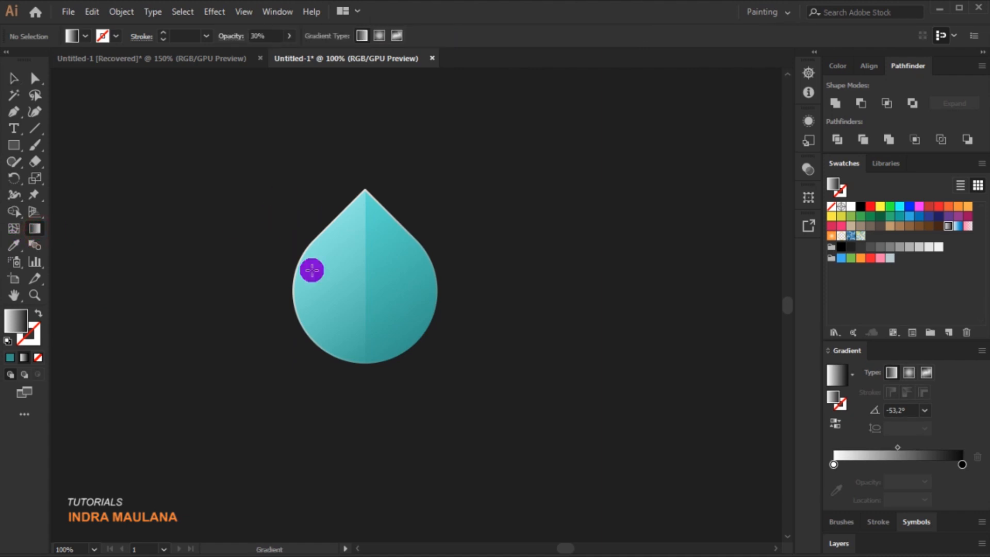
pyautogui.click(349, 280)
pyautogui.moveTo(292, 179)
pyautogui.mouseDown()
pyautogui.moveTo(404, 378)
pyautogui.moveTo(370, 339)
pyautogui.mouseUp()
pyautogui.moveTo(304, 243); pyautogui.dragTo(378, 349)
pyautogui.click(552, 276)
# Step: Try to enlarge the drop together with its left-half highlight
pyautogui.hotkey('ctrl', '-')
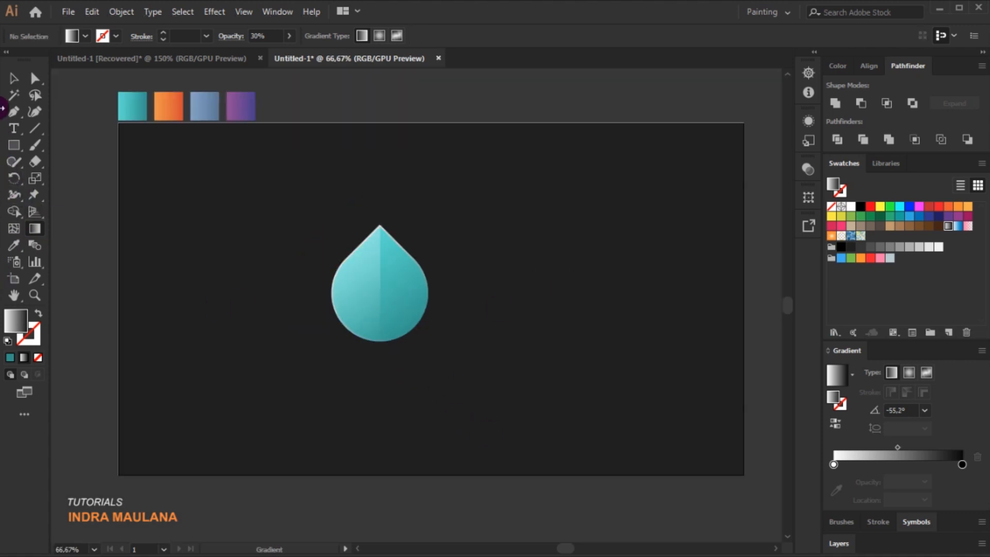
pyautogui.click(11, 78)
pyautogui.click(637, 212)
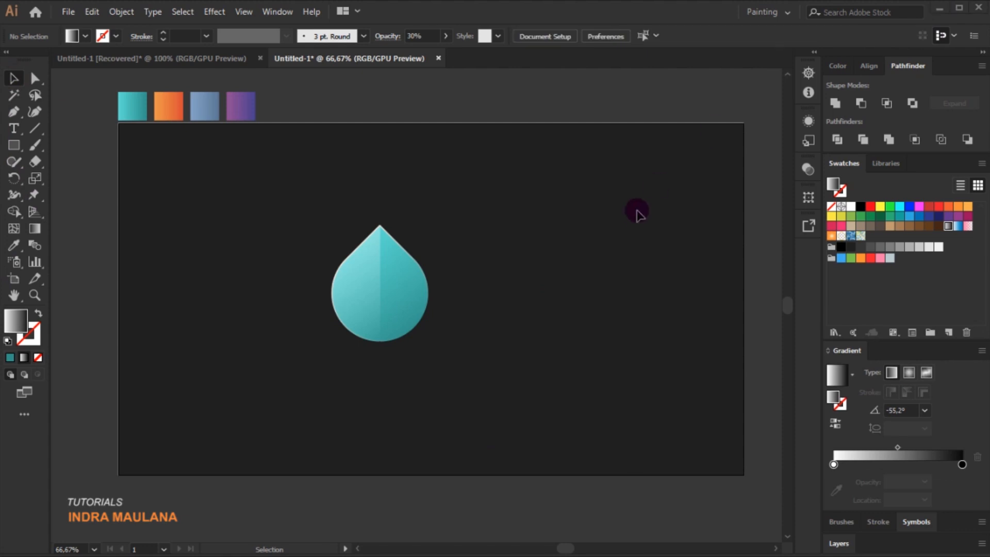
pyautogui.moveTo(311, 206); pyautogui.dragTo(457, 374)
pyautogui.moveTo(426, 225); pyautogui.dragTo(442, 213)
pyautogui.click(585, 249)
# Step: Select the whole drop and enable Scale Corners and Scale Strokes & Effects in its transform options
pyautogui.moveTo(260, 140); pyautogui.dragTo(475, 363)
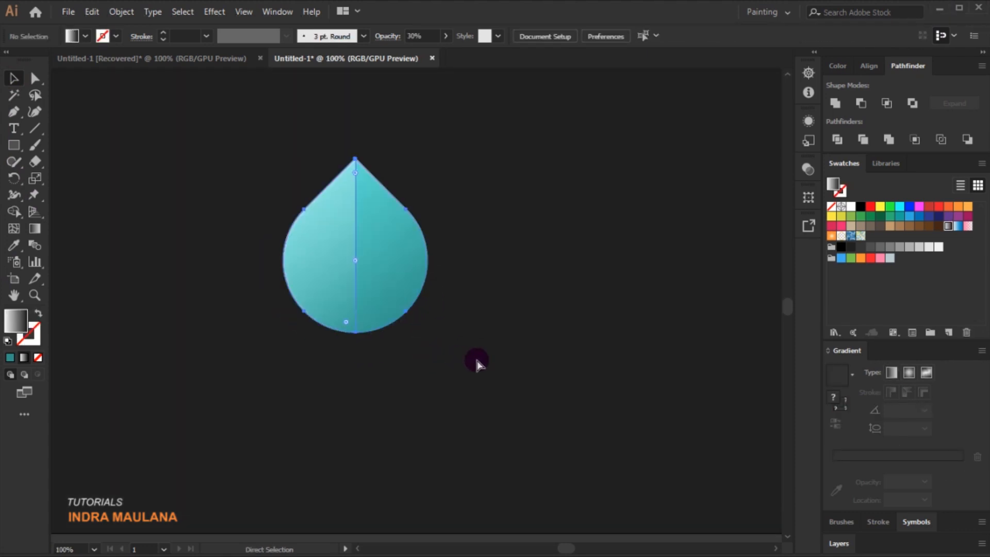
pyautogui.click(484, 361)
pyautogui.press('v')
pyautogui.moveTo(259, 144); pyautogui.dragTo(483, 361)
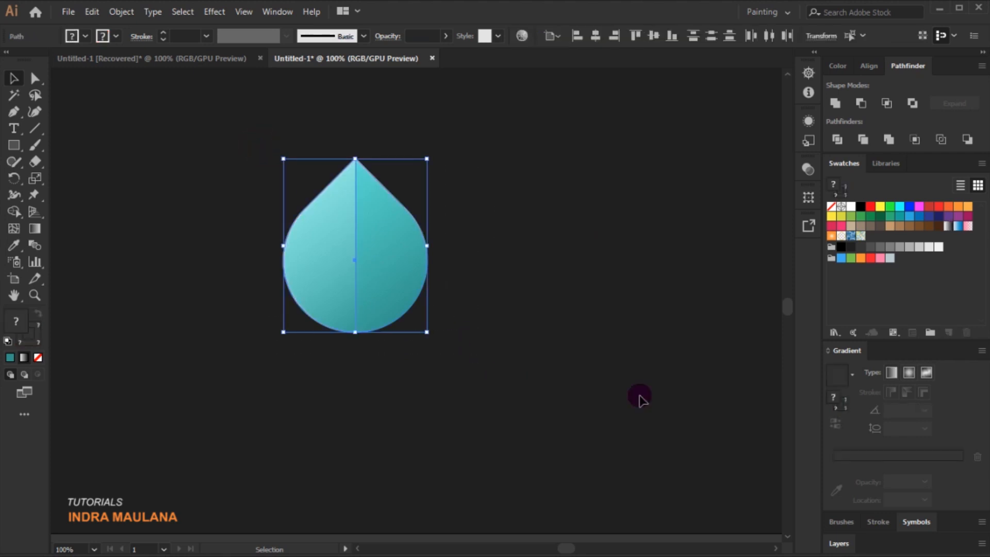
pyautogui.click(829, 36)
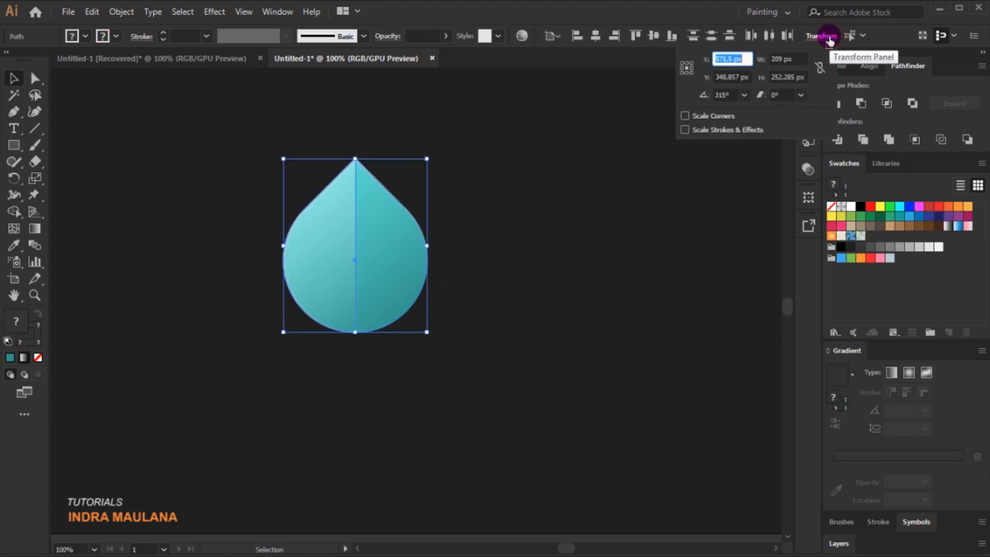
pyautogui.click(685, 115)
pyautogui.click(684, 130)
# Step: Enlarge the drop and its highlight proportionally around their common centre
pyautogui.click(625, 220)
pyautogui.moveTo(427, 159); pyautogui.dragTo(463, 137)
pyautogui.click(604, 295)
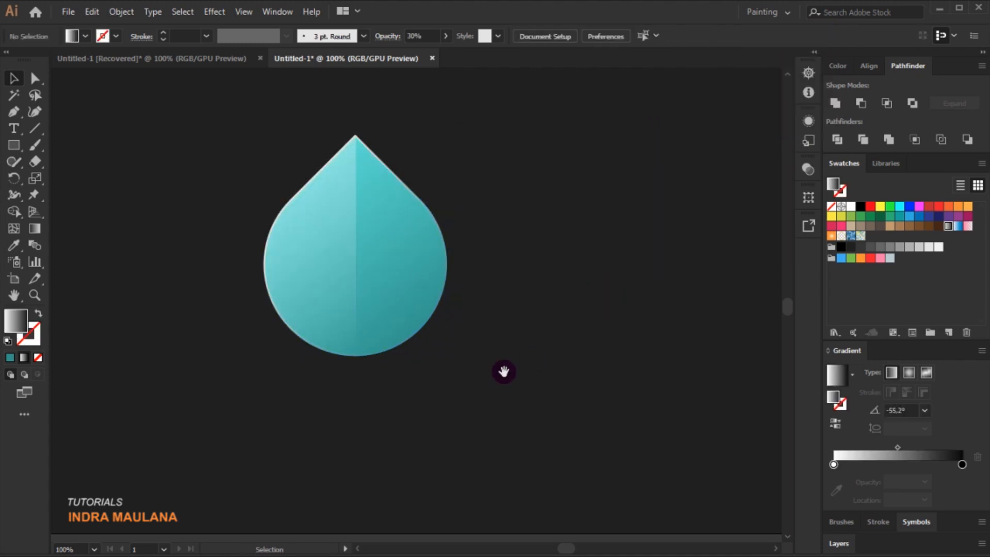
# Step: Move the whole drop horizontally into the left part of the artboard
pyautogui.scroll(-1, 504, 379)
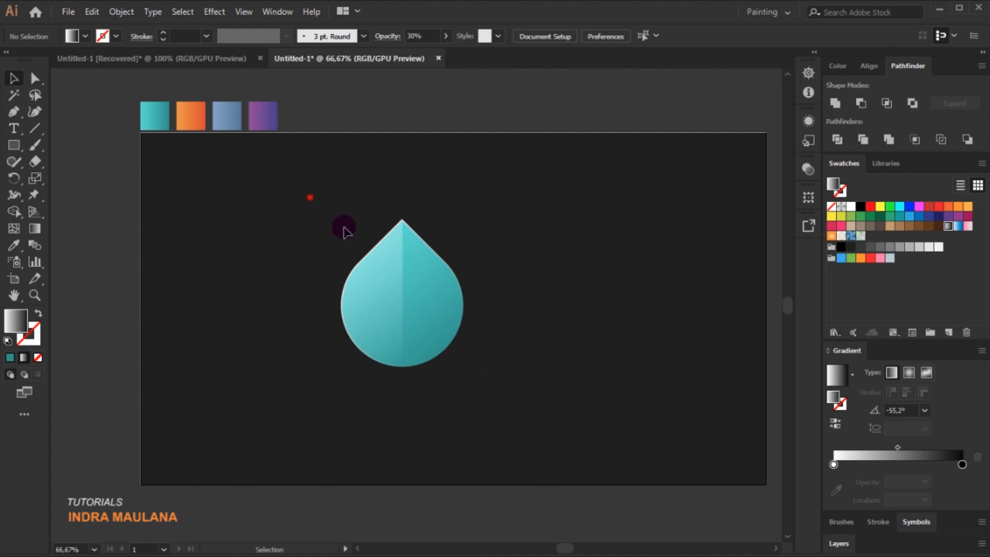
pyautogui.moveTo(309, 198); pyautogui.dragTo(484, 353)
pyautogui.click(497, 274)
pyautogui.moveTo(319, 207); pyautogui.dragTo(490, 389)
pyautogui.moveTo(411, 310); pyautogui.dragTo(297, 309)
pyautogui.click(466, 335)
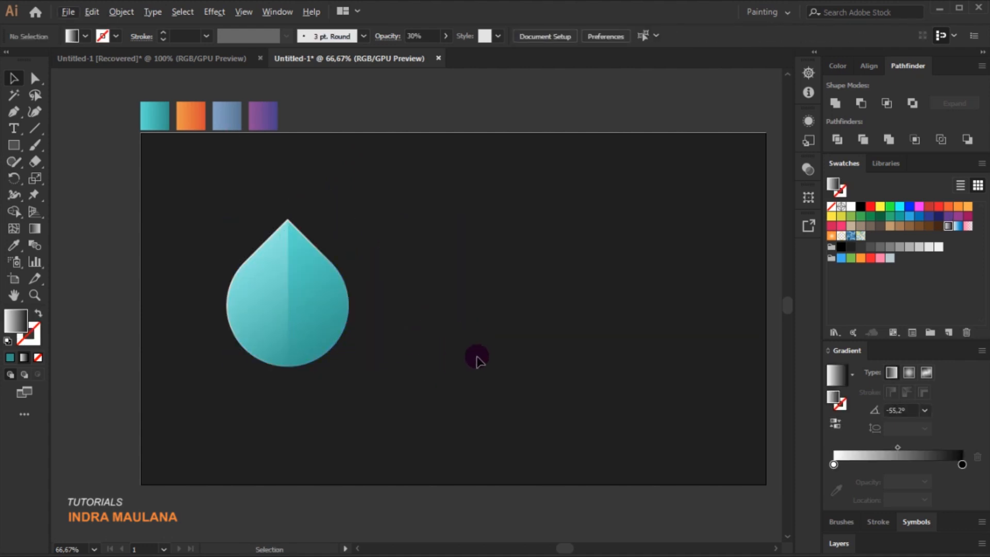
# Step: Draw a circle with the Ellipse tool from the centre of the drop's round body, matching the body's full width
pyautogui.moveTo(455, 361); pyautogui.dragTo(389, 346)
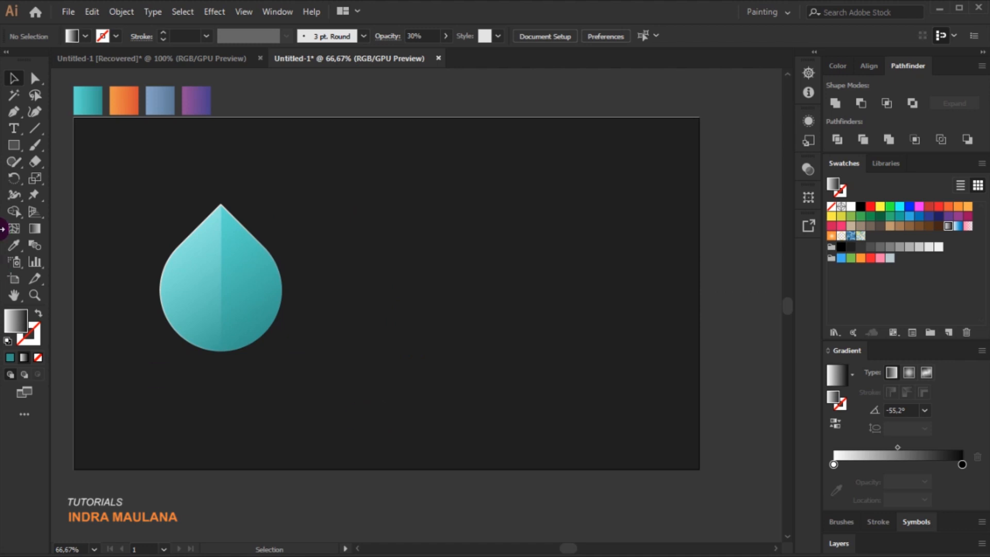
pyautogui.moveTo(15, 145); pyautogui.dragTo(75, 177)
pyautogui.scroll(1, 202, 337)
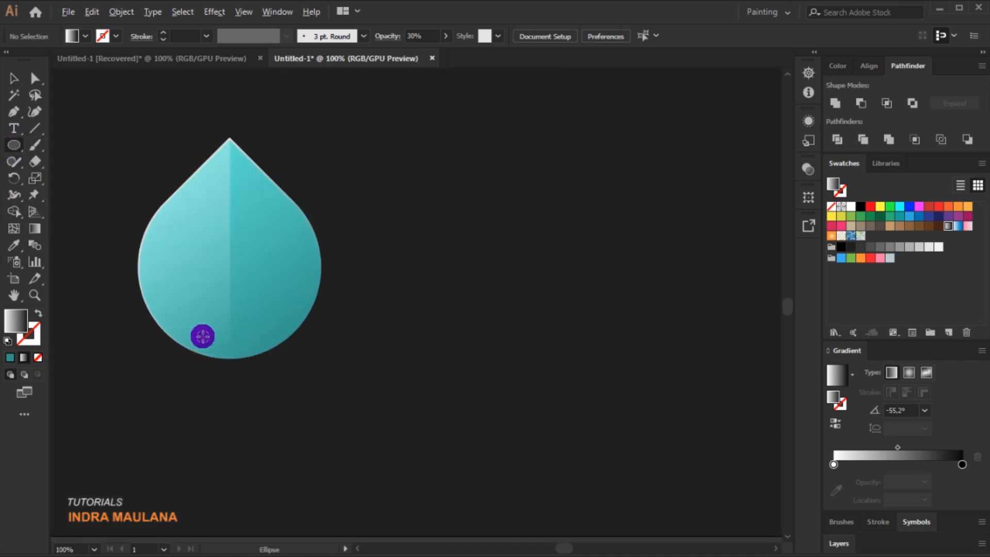
pyautogui.moveTo(211, 296); pyautogui.dragTo(239, 327)
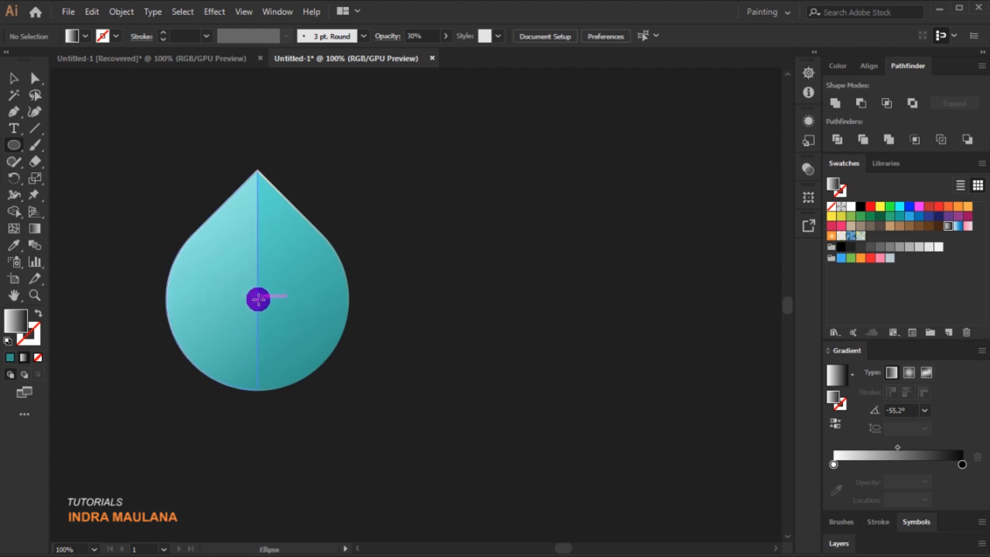
pyautogui.moveTo(259, 299); pyautogui.dragTo(349, 372)
pyautogui.click(14, 78)
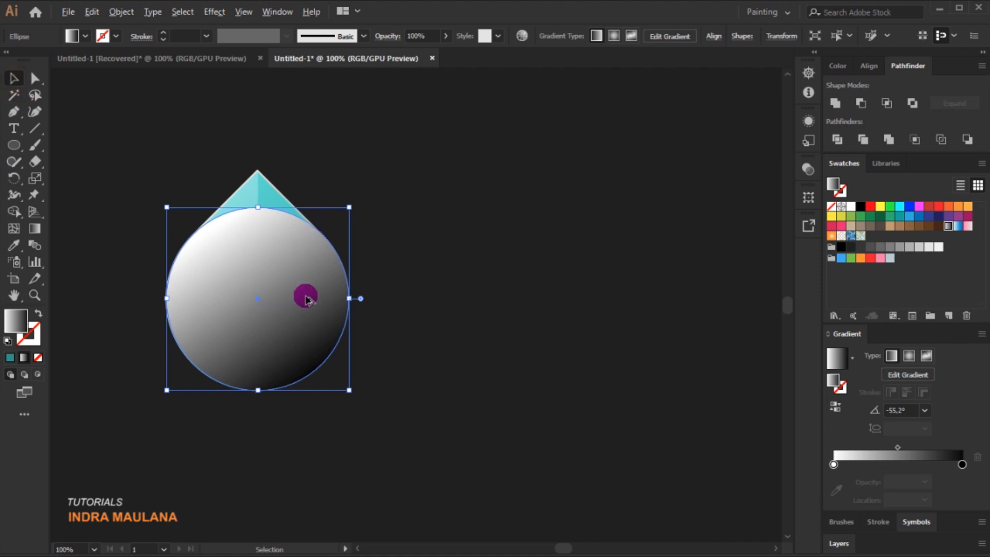
# Step: Move the gradient-filled circle horizontally off the drop into the empty area beside it
pyautogui.scroll(2, 305, 297)
pyautogui.click(466, 301)
pyautogui.click(266, 323)
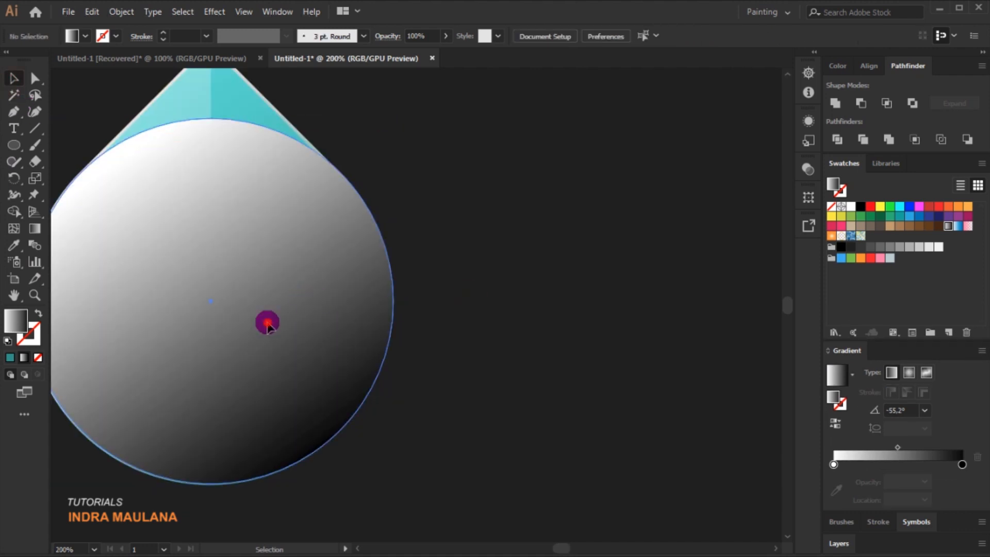
pyautogui.moveTo(394, 119); pyautogui.dragTo(394, 119)
pyautogui.moveTo(290, 321); pyautogui.dragTo(639, 320)
pyautogui.scroll(-1, 331, 490)
pyautogui.moveTo(624, 509); pyautogui.dragTo(509, 440)
# Step: Fill the separate circle with solid white
pyautogui.click(580, 358)
pyautogui.click(412, 283)
pyautogui.click(852, 206)
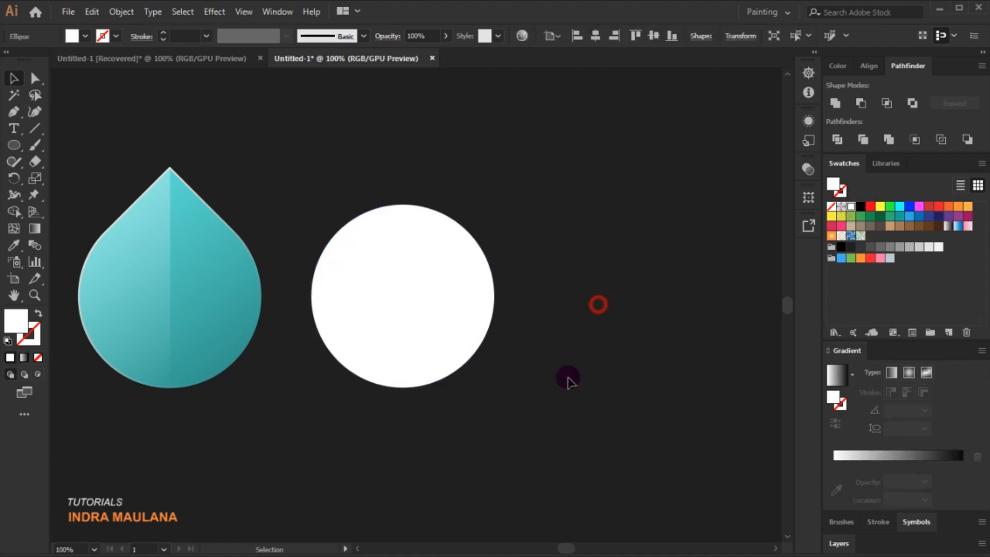
pyautogui.click(526, 401)
pyautogui.moveTo(526, 402); pyautogui.dragTo(513, 376)
# Step: Copy the white circle, paste it in front, and offset one circle slightly down and to the right of the other
pyautogui.click(440, 286)
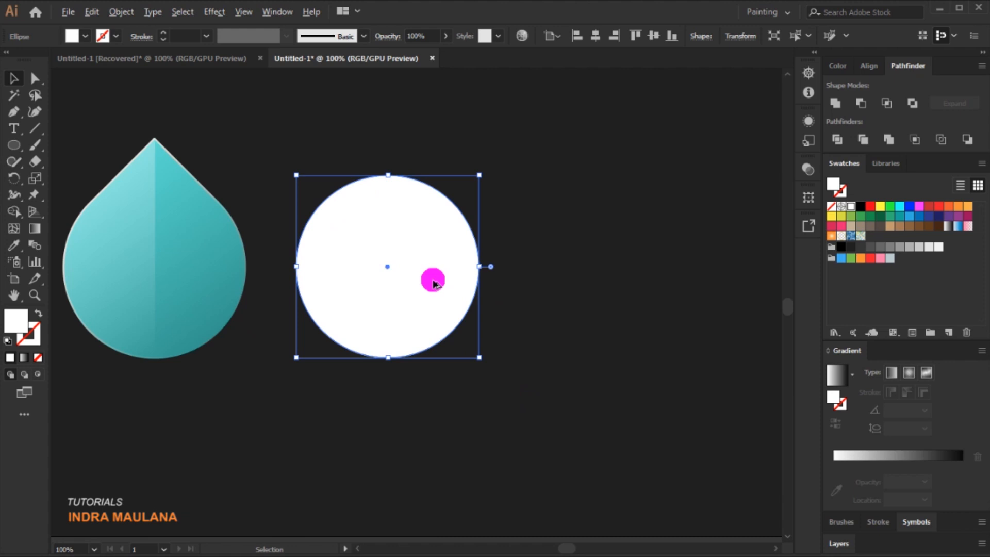
pyautogui.click(92, 12)
pyautogui.click(118, 82)
pyautogui.click(92, 11)
pyautogui.click(181, 109)
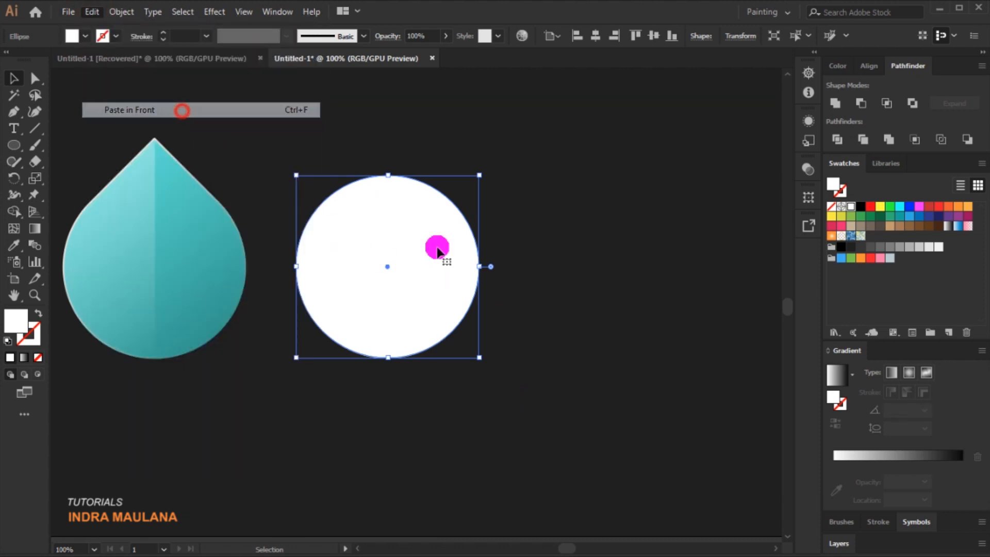
pyautogui.scroll(2, 466, 293)
pyautogui.moveTo(411, 296); pyautogui.dragTo(440, 325)
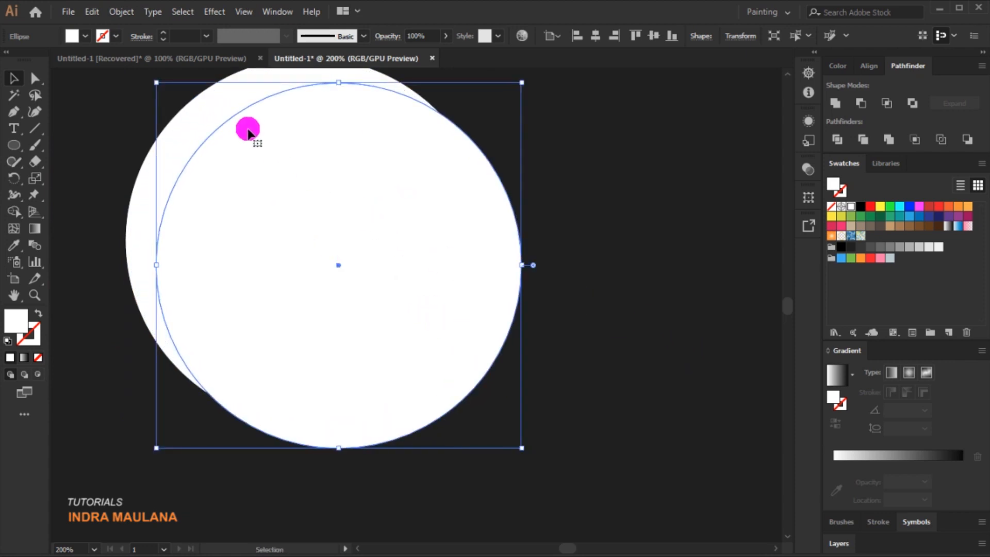
# Step: Bring the upper-left white circle to the front of the offset circle
pyautogui.rightClick(222, 106)
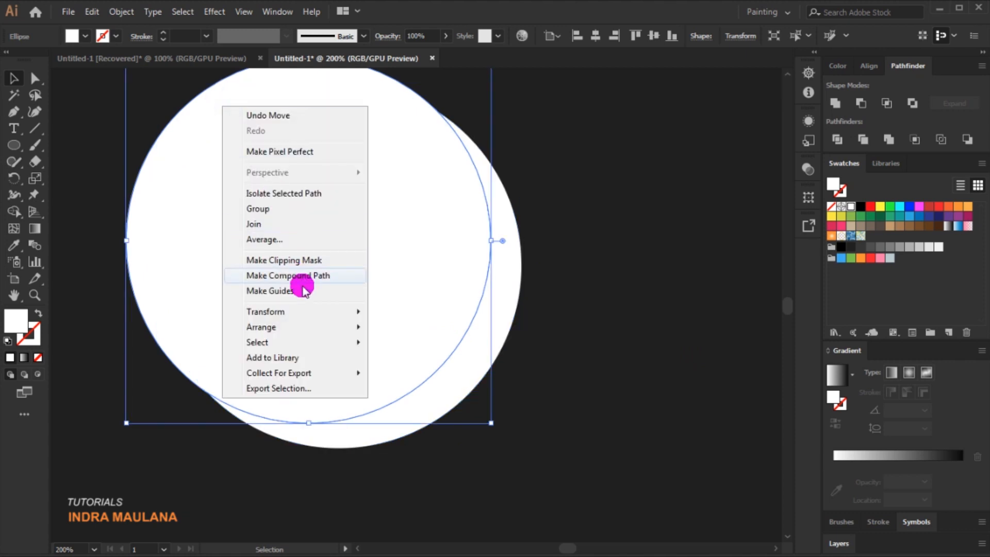
pyautogui.moveTo(306, 327)
pyautogui.click(476, 327)
pyautogui.moveTo(612, 376); pyautogui.dragTo(304, 217)
pyautogui.click(704, 138)
# Step: Copy the front, upper-left circle to the clipboard
pyautogui.click(303, 193)
pyautogui.click(353, 159)
pyautogui.click(92, 11)
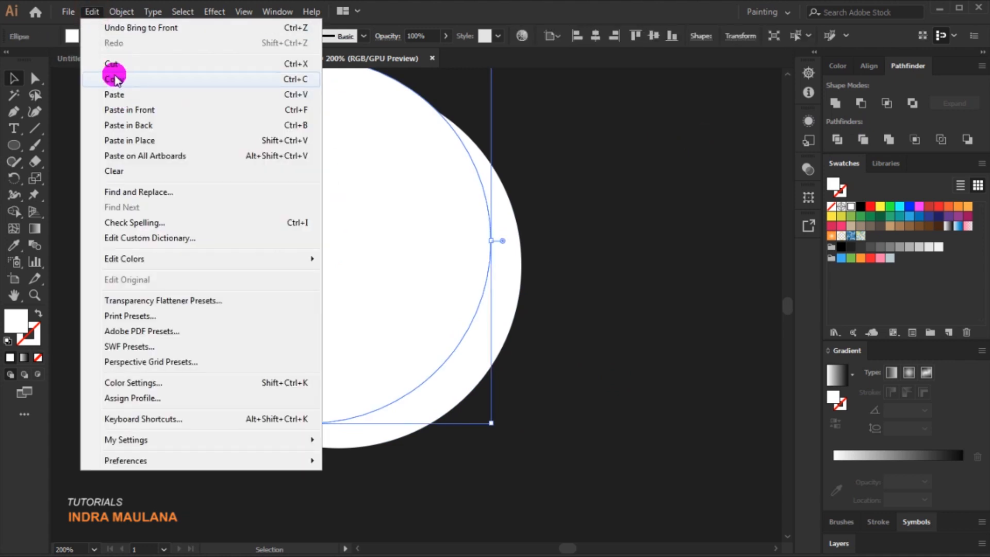
pyautogui.click(189, 80)
# Step: Subtract the front circle from the offset circle with Minus Front and fill the crescent with black
pyautogui.moveTo(549, 367); pyautogui.dragTo(308, 222)
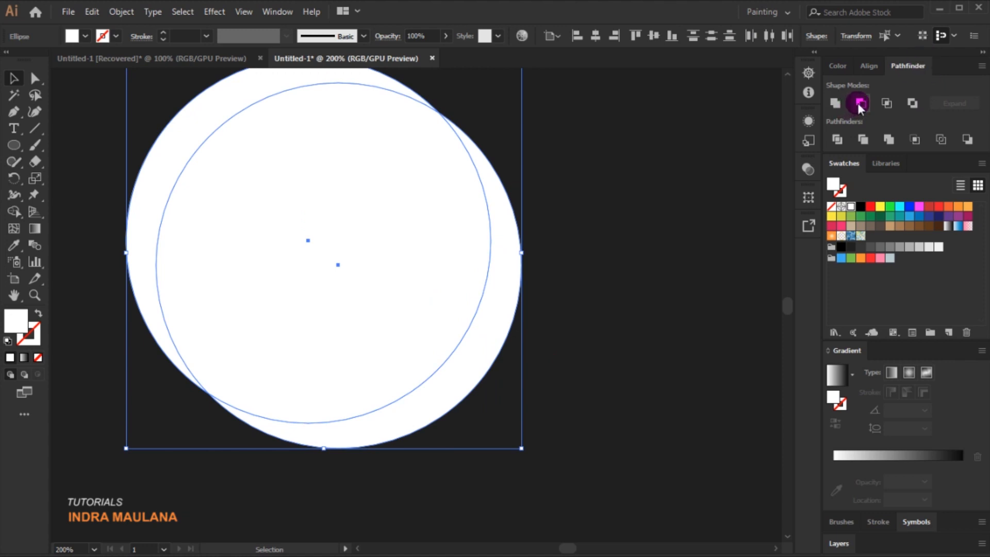
pyautogui.click(859, 104)
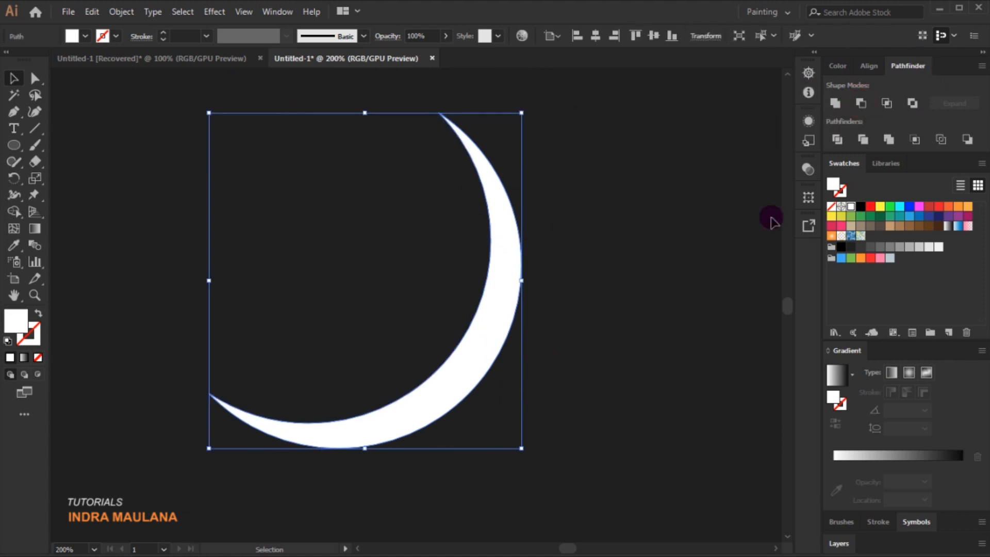
pyautogui.click(860, 207)
pyautogui.click(565, 261)
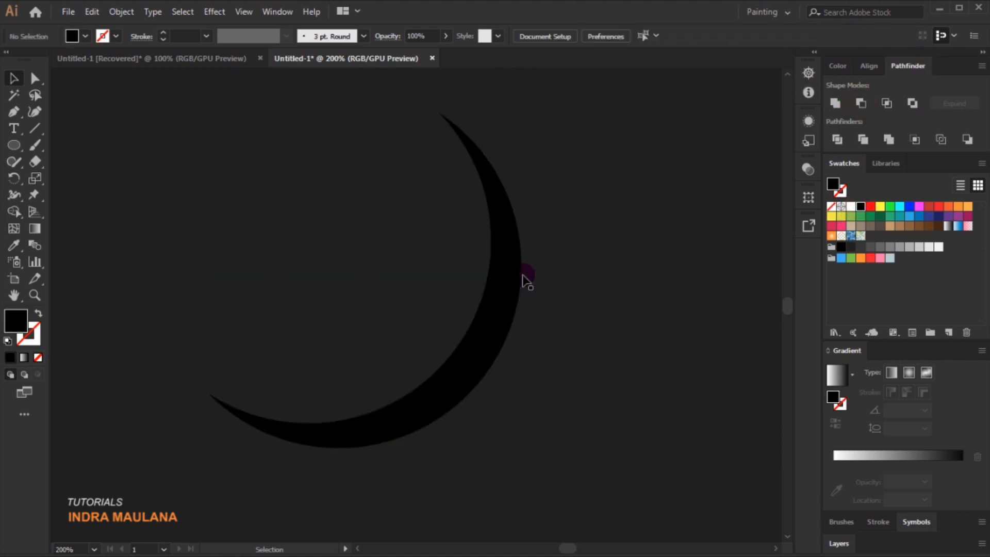
# Step: Apply a Gaussian Blur with a 9-pixel radius to the black crescent
pyautogui.click(516, 276)
pyautogui.click(209, 12)
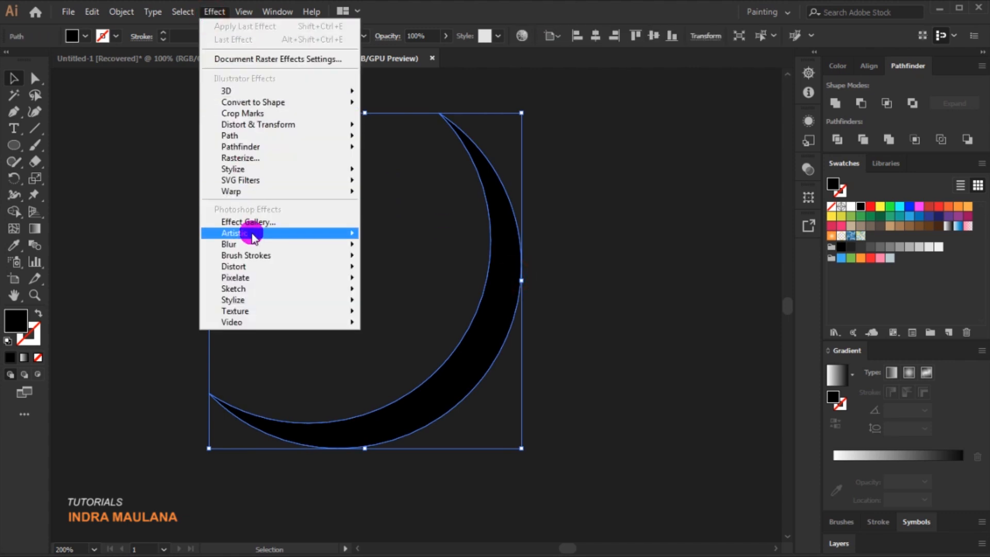
pyautogui.moveTo(254, 244)
pyautogui.click(411, 244)
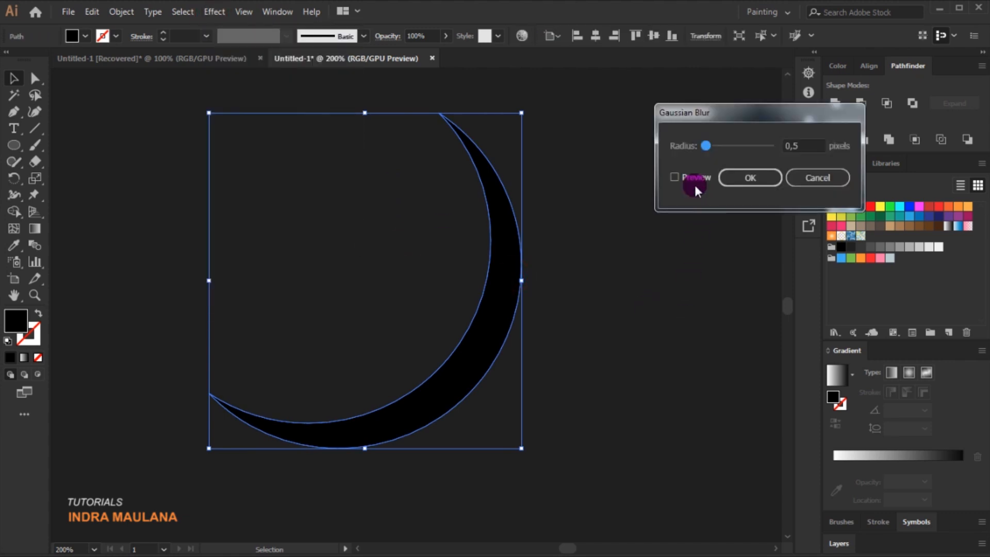
pyautogui.moveTo(718, 143)
pyautogui.mouseDown()
pyautogui.moveTo(748, 147)
pyautogui.moveTo(732, 148)
pyautogui.mouseUp()
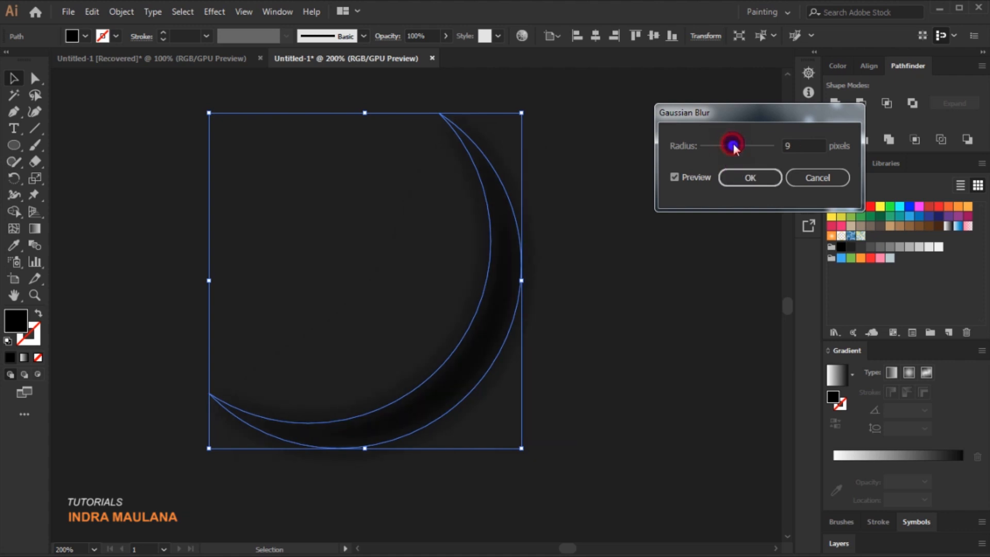
pyautogui.click(737, 179)
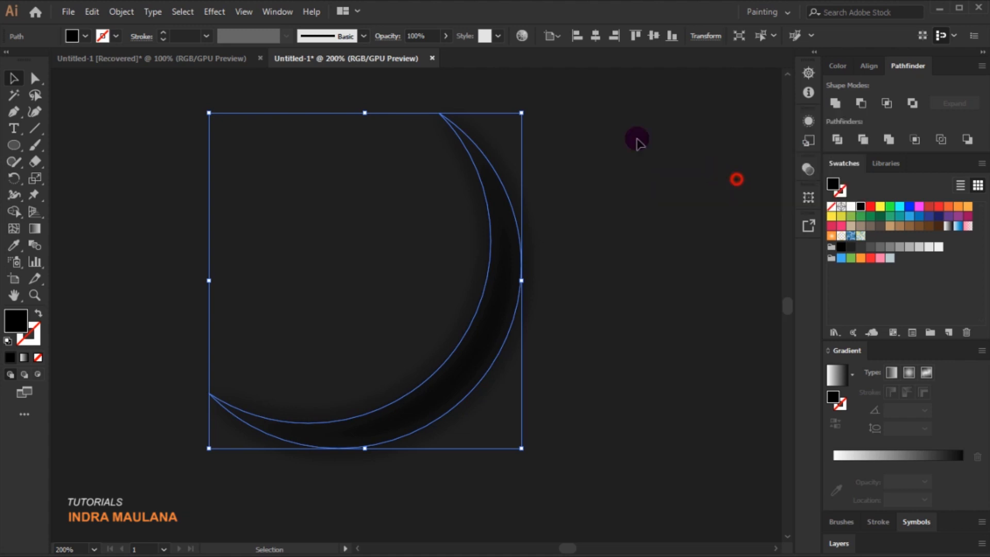
# Step: Set the blurred crescent's opacity to 30%
pyautogui.click(435, 36)
pyautogui.write('30')
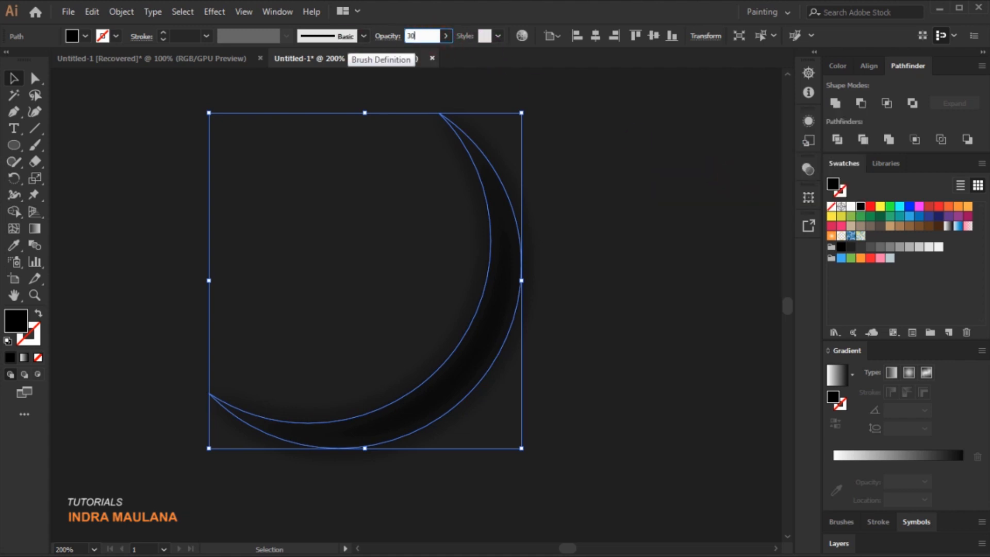
pyautogui.press('Return')
pyautogui.click(556, 261)
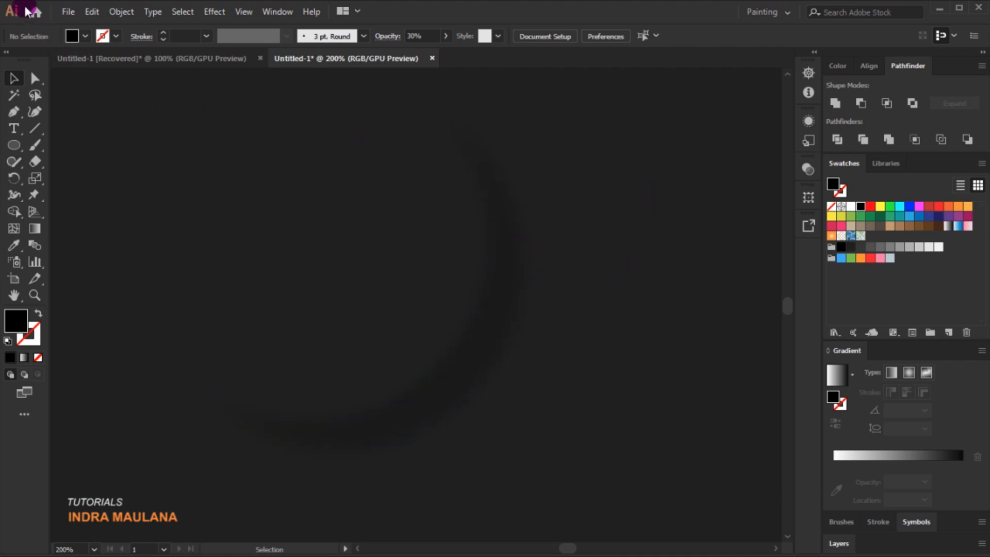
# Step: Paste the copied white circle in front of the blurred shadow
pyautogui.click(91, 11)
pyautogui.click(185, 115)
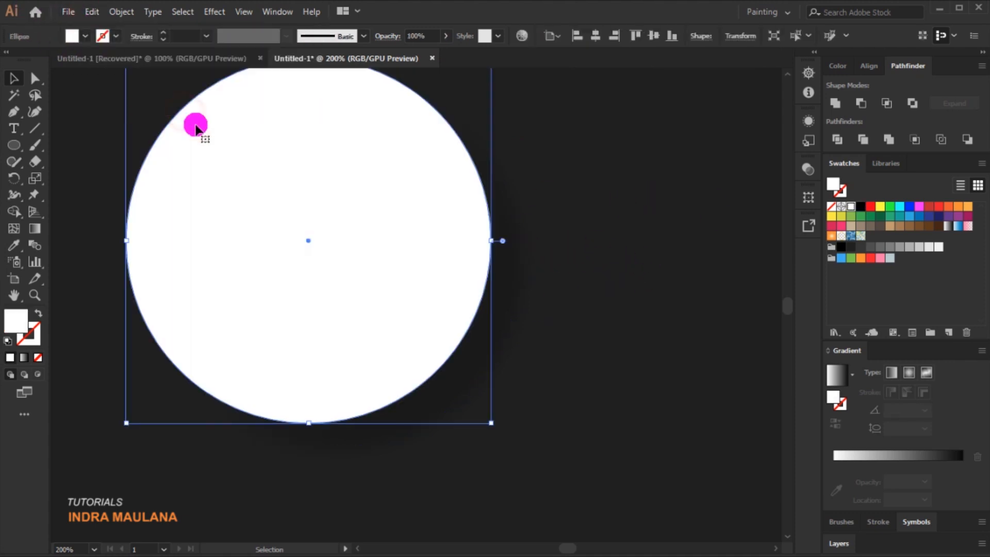
pyautogui.click(642, 254)
pyautogui.scroll(-2, 644, 292)
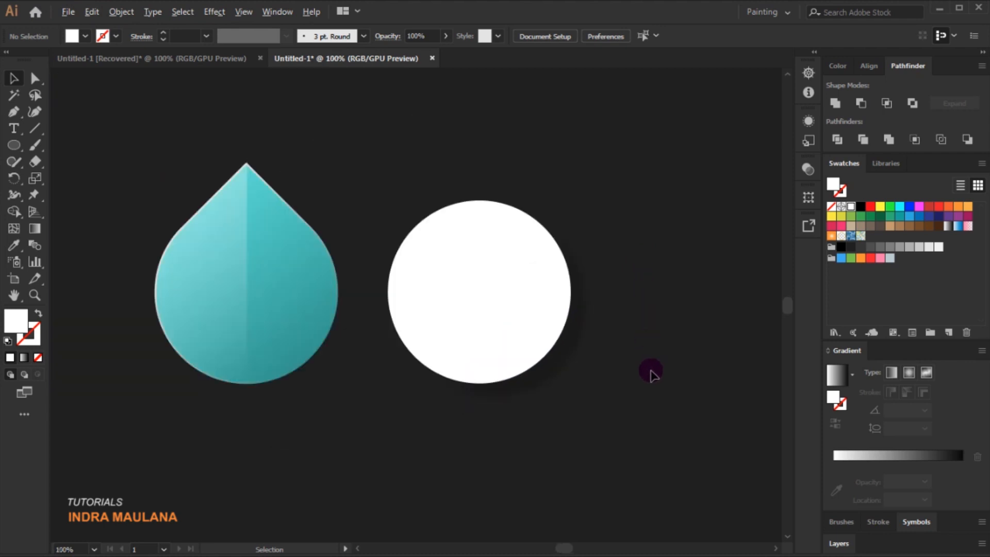
pyautogui.moveTo(664, 380); pyautogui.dragTo(640, 372)
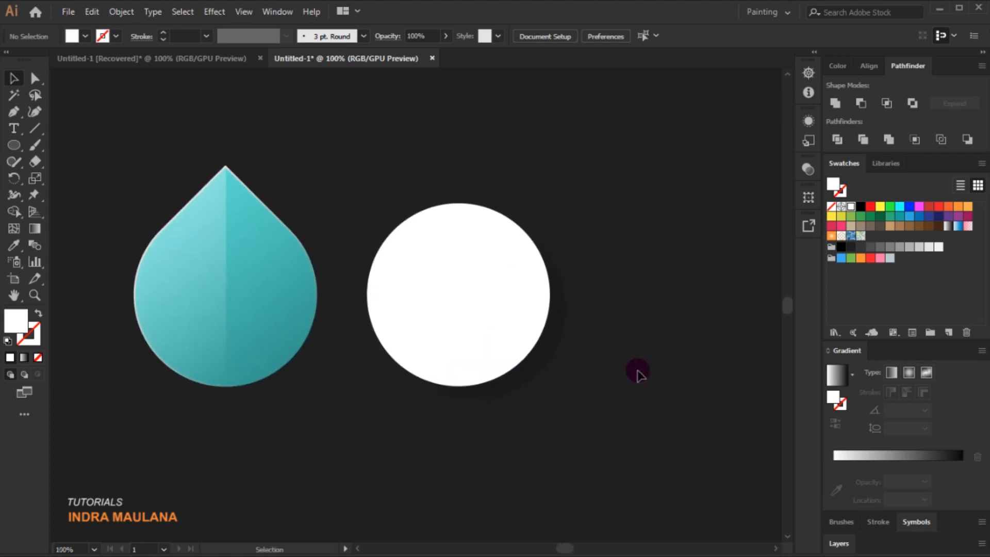
# Step: Paste another copy of the white circle in front and enlarge it proportionally toward the lower right, keeping its upper-left corner in place
pyautogui.click(452, 283)
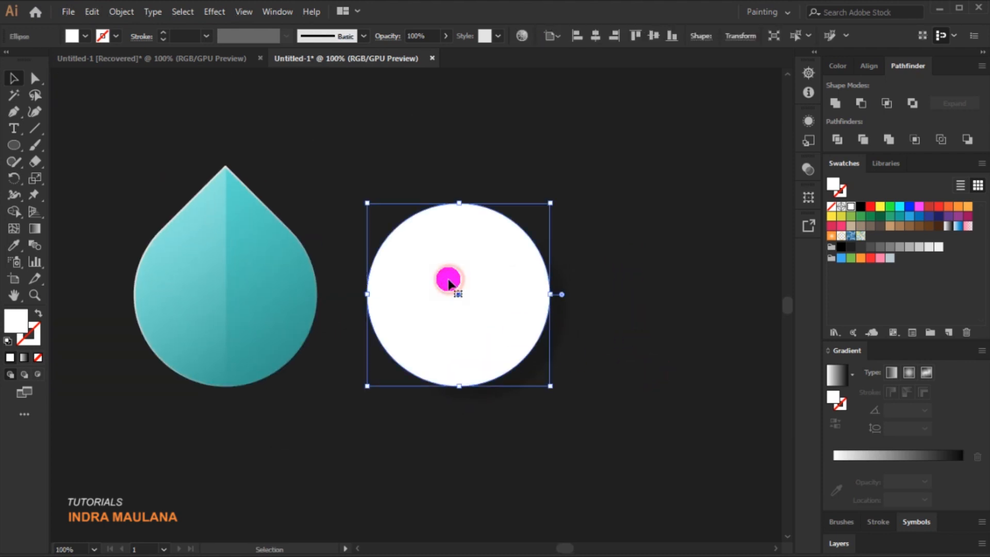
pyautogui.scroll(1, 615, 360)
pyautogui.click(621, 355)
pyautogui.click(377, 261)
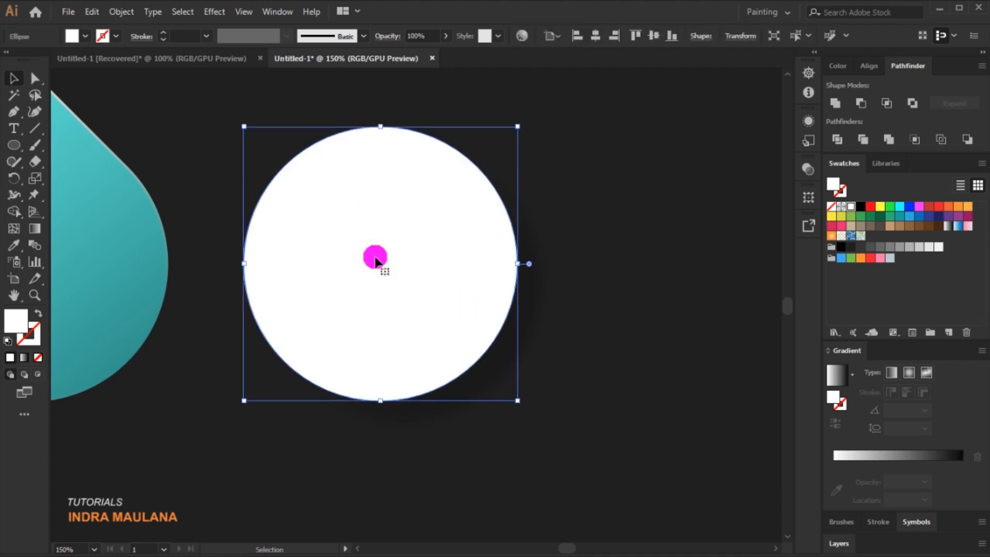
pyautogui.click(92, 13)
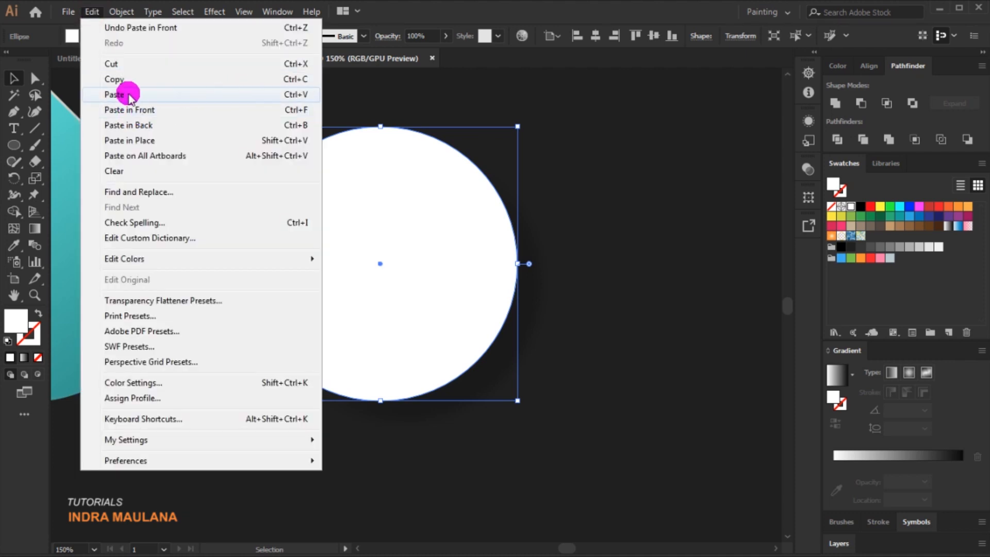
pyautogui.click(155, 110)
pyautogui.moveTo(518, 401); pyautogui.dragTo(582, 459)
# Step: Fill the smaller circle behind the enlarged one with yellow
pyautogui.click(679, 299)
pyautogui.click(310, 159)
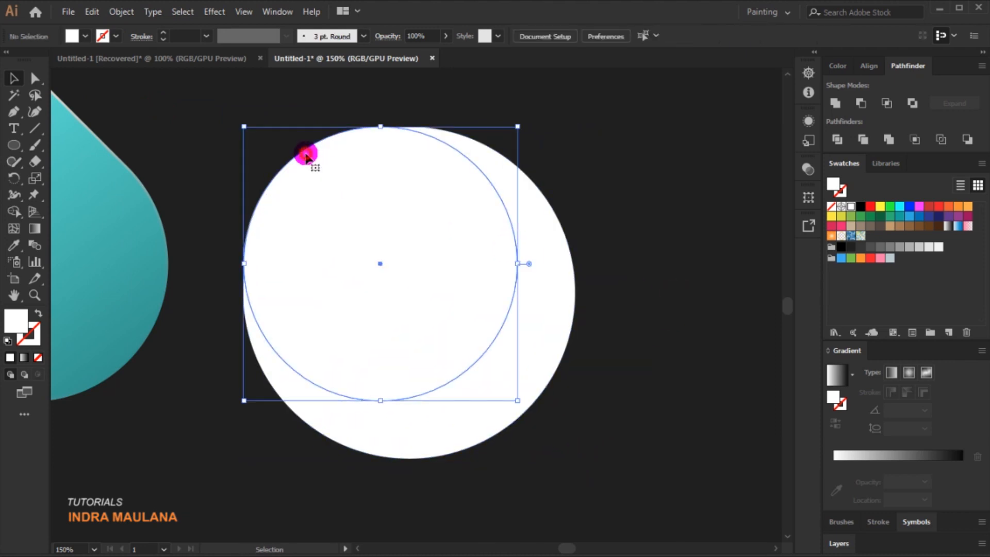
pyautogui.click(879, 207)
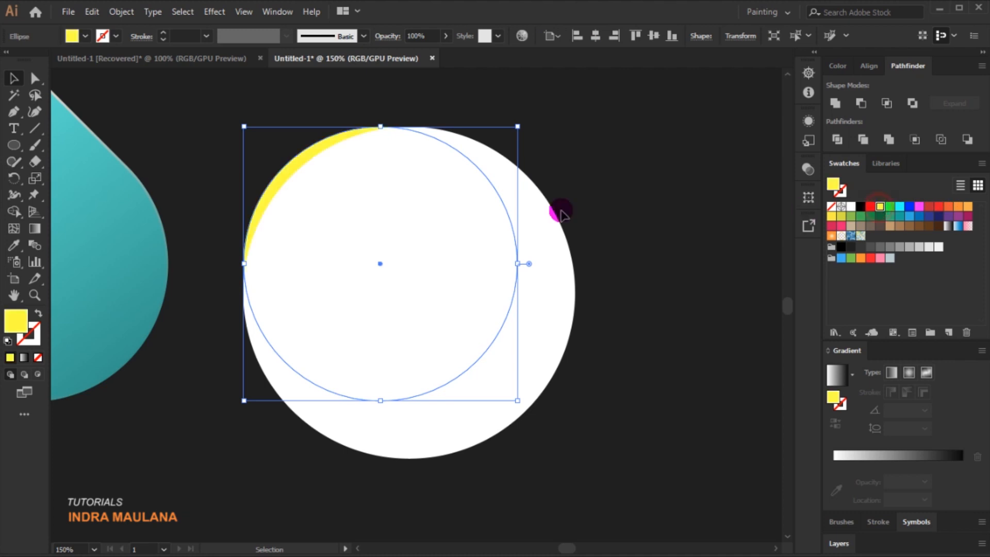
# Step: Bring the yellow circle to the front and subtract it from the larger white circle with Minus Front
pyautogui.rightClick(331, 186)
pyautogui.moveTo(402, 407)
pyautogui.click(521, 406)
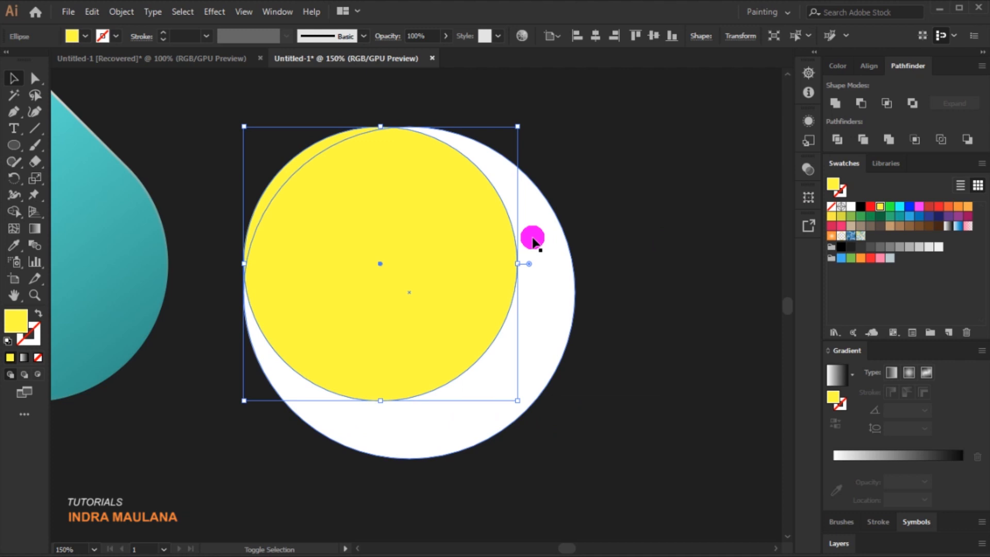
pyautogui.keyDown('shift'); pyautogui.click(532, 240); pyautogui.keyUp('shift')
pyautogui.click(855, 109)
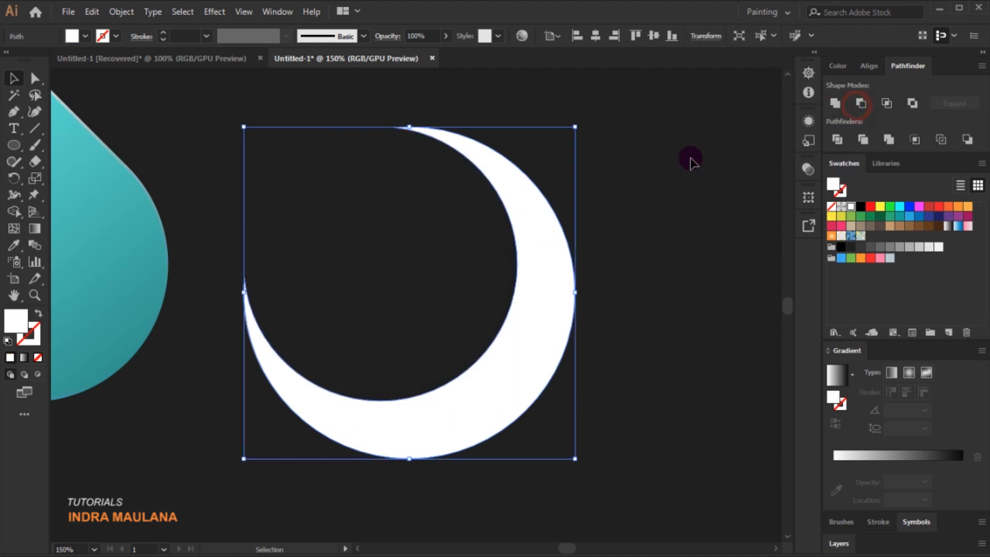
pyautogui.click(690, 161)
pyautogui.click(524, 289)
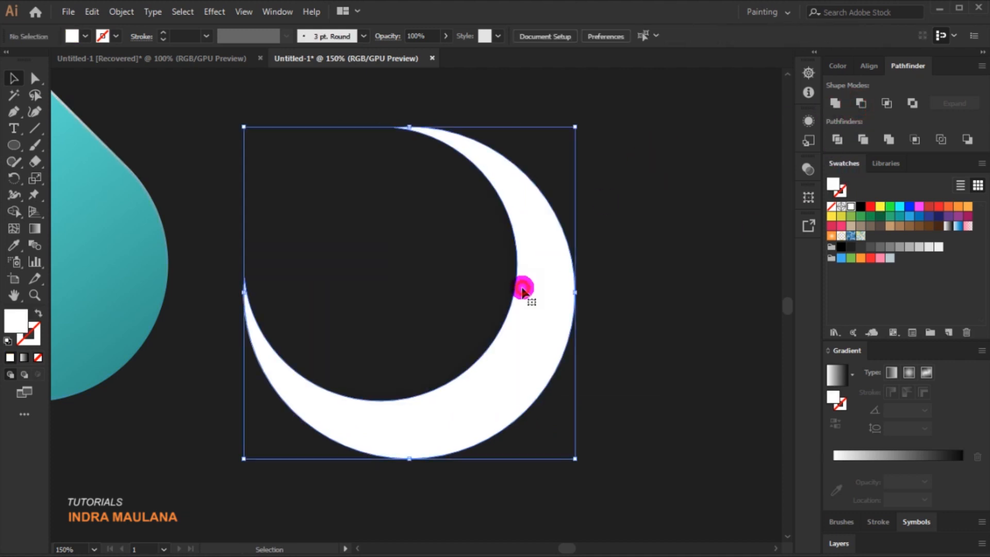
pyautogui.click(39, 313)
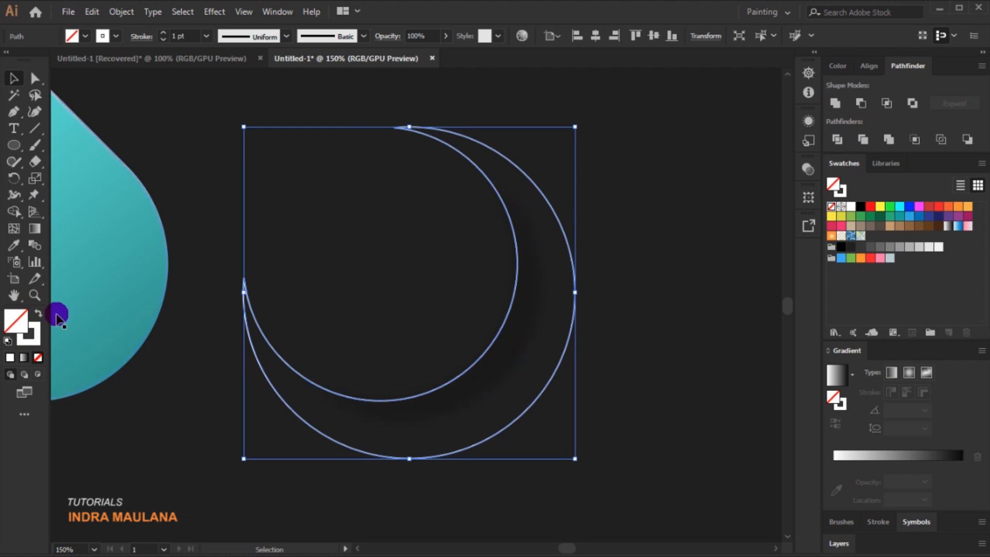
pyautogui.click(38, 314)
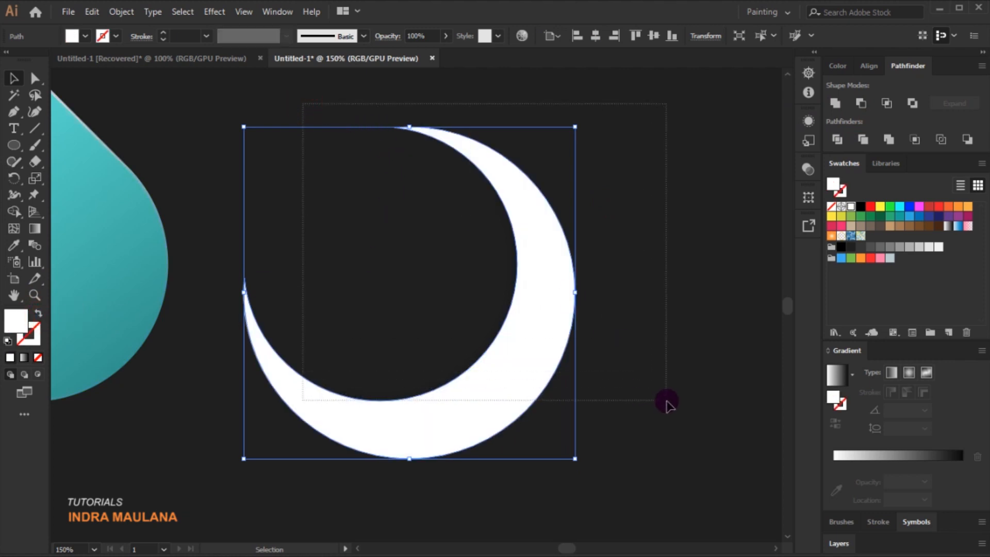
# Step: Make a clipping mask from the white crescent and the blurred shadow beneath it
pyautogui.rightClick(524, 261)
pyautogui.click(536, 400)
pyautogui.click(677, 277)
pyautogui.scroll(-2, 664, 366)
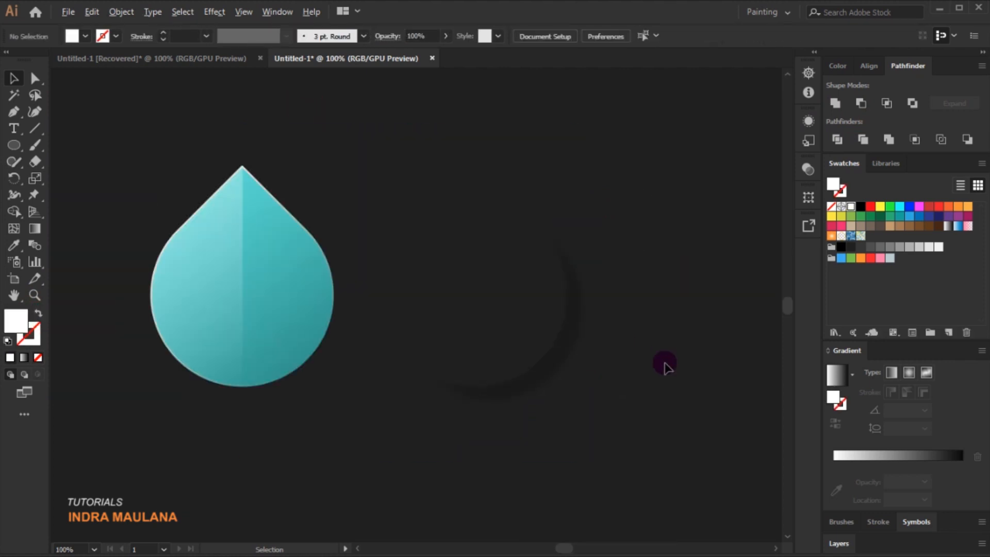
# Step: Move the clipped shadow horizontally onto the teal drop so it follows the lower-right edge of the round body
pyautogui.moveTo(604, 354); pyautogui.dragTo(470, 358)
pyautogui.scroll(1, 469, 361)
pyautogui.click(570, 321)
# Step: Select the drop and its left-half highlight and bring both in front of the shadow
pyautogui.click(290, 278)
pyautogui.keyDown('shift'); pyautogui.click(368, 253); pyautogui.keyUp('shift')
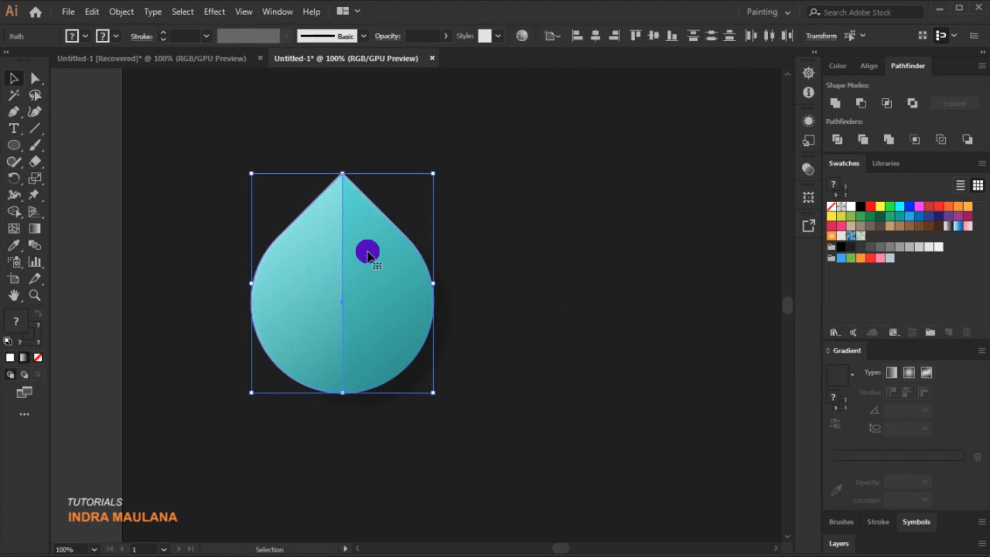
pyautogui.rightClick(353, 253)
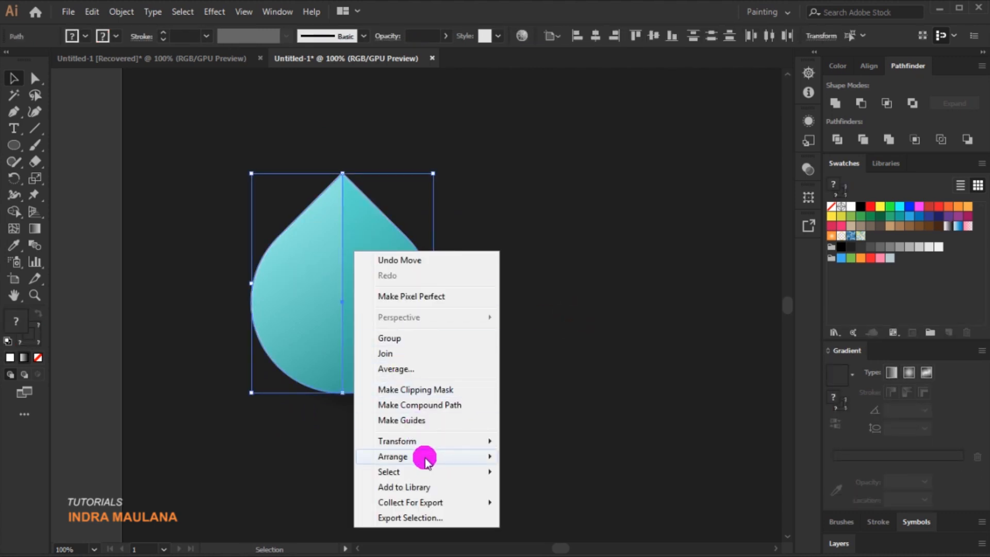
pyautogui.moveTo(423, 455)
pyautogui.click(568, 457)
# Step: Duplicate the drop with its highlight and shadow horizontally, and repeat the transformation to make a row of three evenly spaced drops
pyautogui.scroll(-1, 466, 379)
pyautogui.moveTo(568, 438); pyautogui.dragTo(243, 232)
pyautogui.moveTo(547, 319); pyautogui.dragTo(378, 289)
pyautogui.click(361, 289)
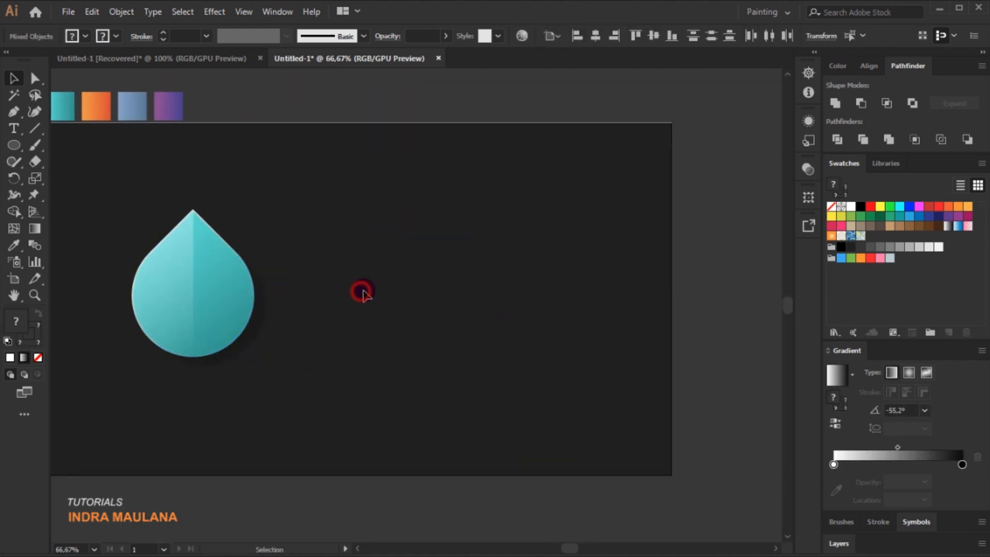
pyautogui.moveTo(386, 391); pyautogui.dragTo(86, 201)
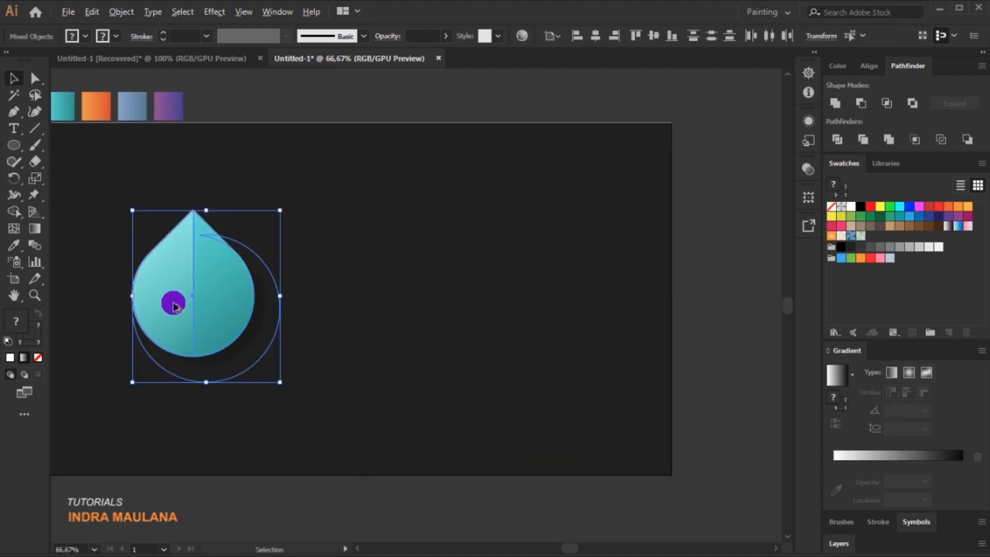
pyautogui.moveTo(187, 289); pyautogui.dragTo(334, 291)
pyautogui.press('a')
pyautogui.hotkey('ctrl', 'd')
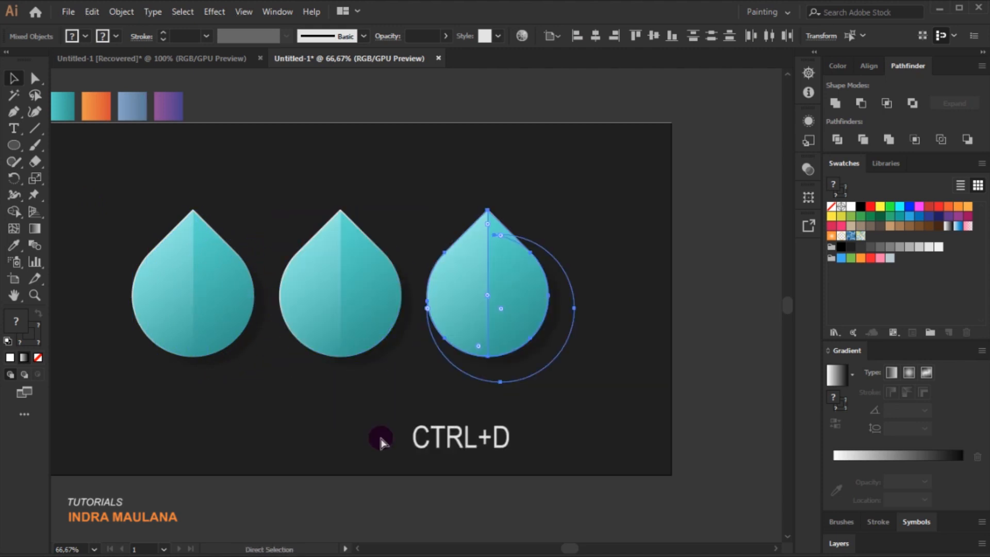
# Step: Repeat the duplicate transformation once more to add a fourth evenly spaced drop to the row
pyautogui.hotkey('ctrl', 'd')
pyautogui.click(396, 448)
pyautogui.moveTo(429, 422); pyautogui.dragTo(447, 457)
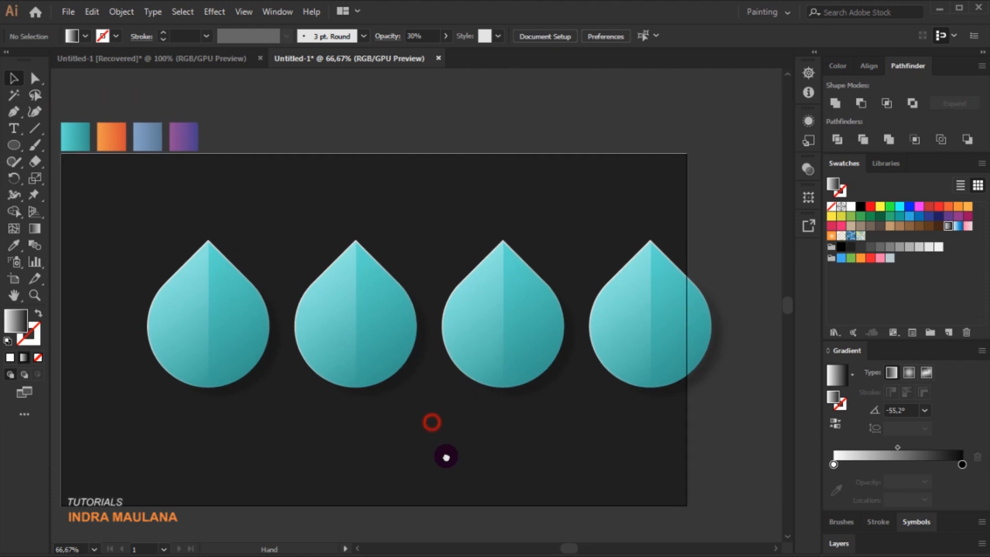
# Step: Remove the stroke from the second and third teal drops in the row
pyautogui.click(380, 316)
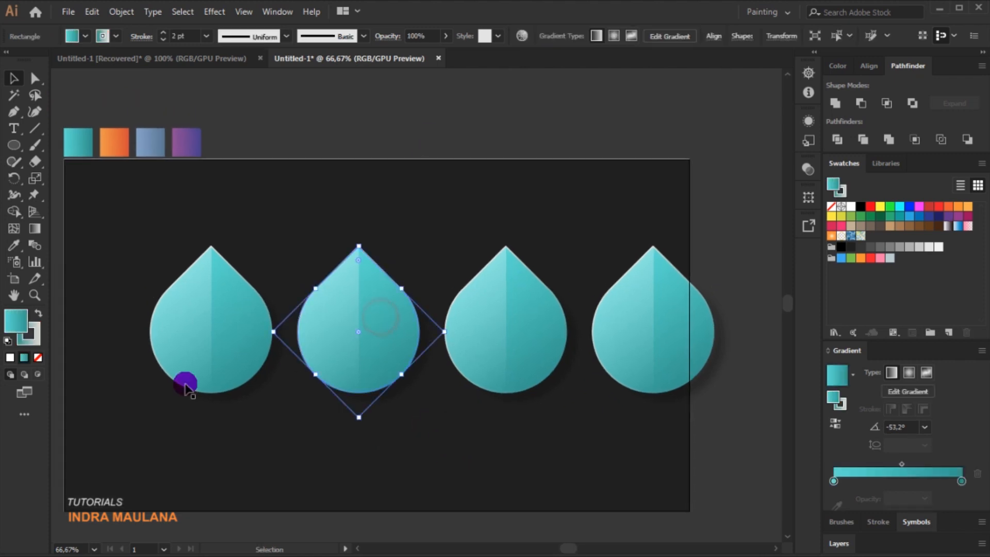
pyautogui.hotkey('ctrl', '1')
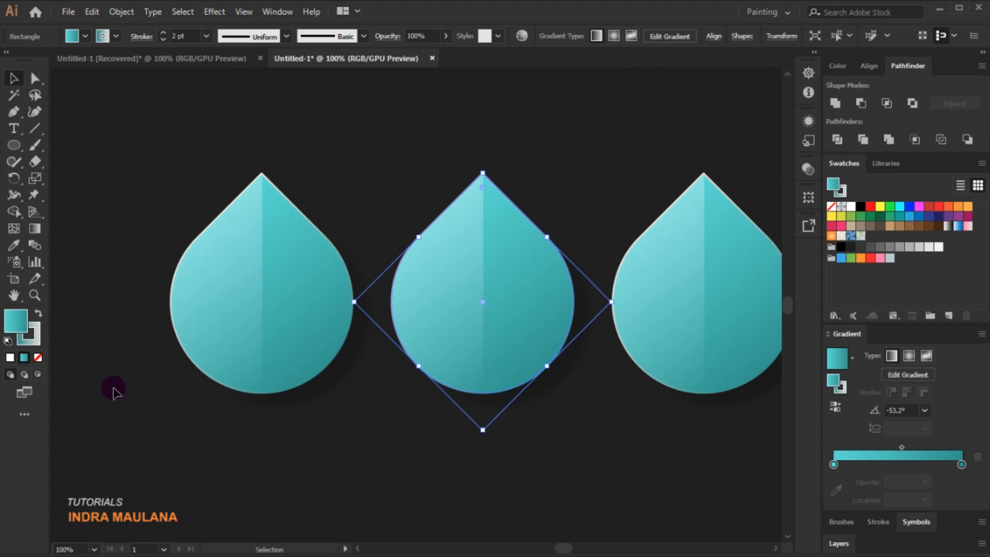
pyautogui.click(117, 36)
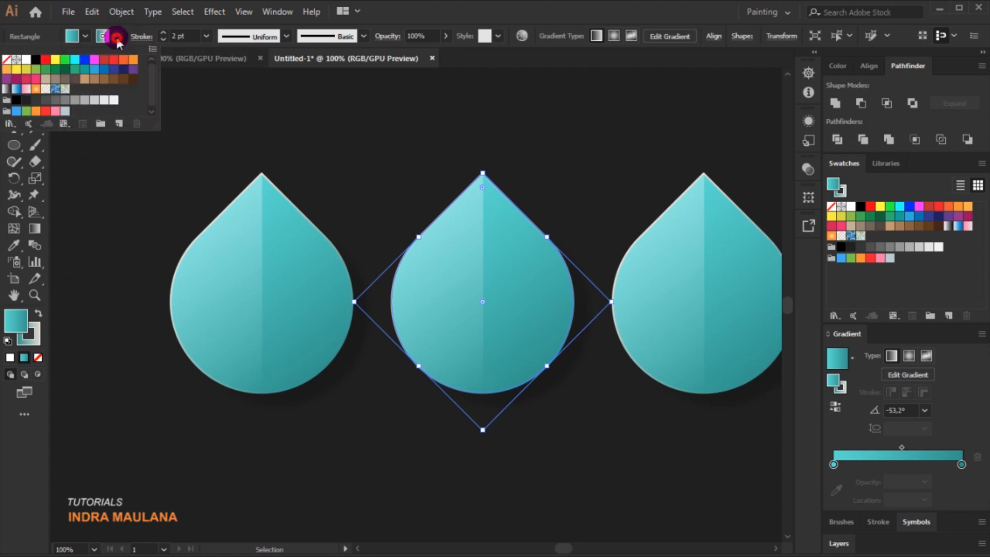
pyautogui.click(9, 63)
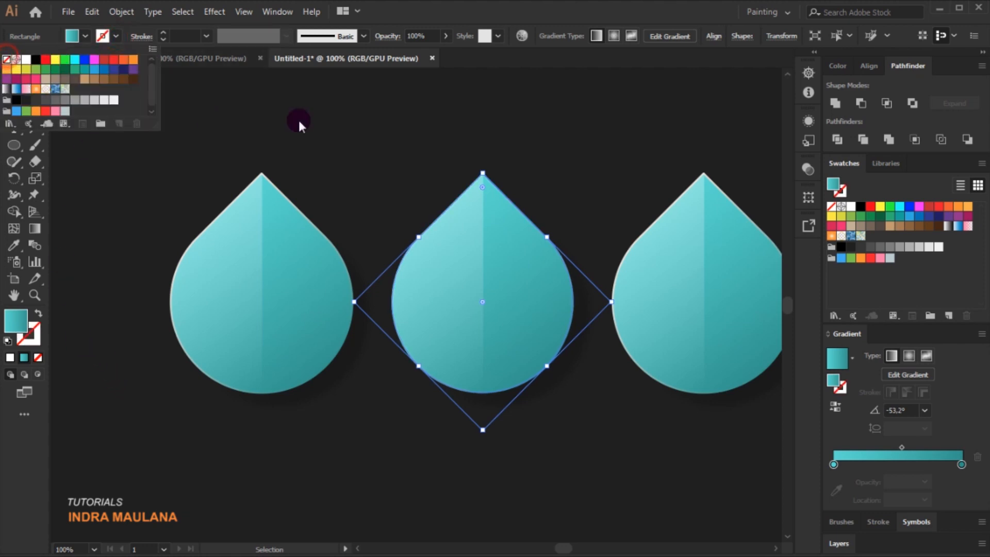
pyautogui.click(734, 232)
pyautogui.click(117, 36)
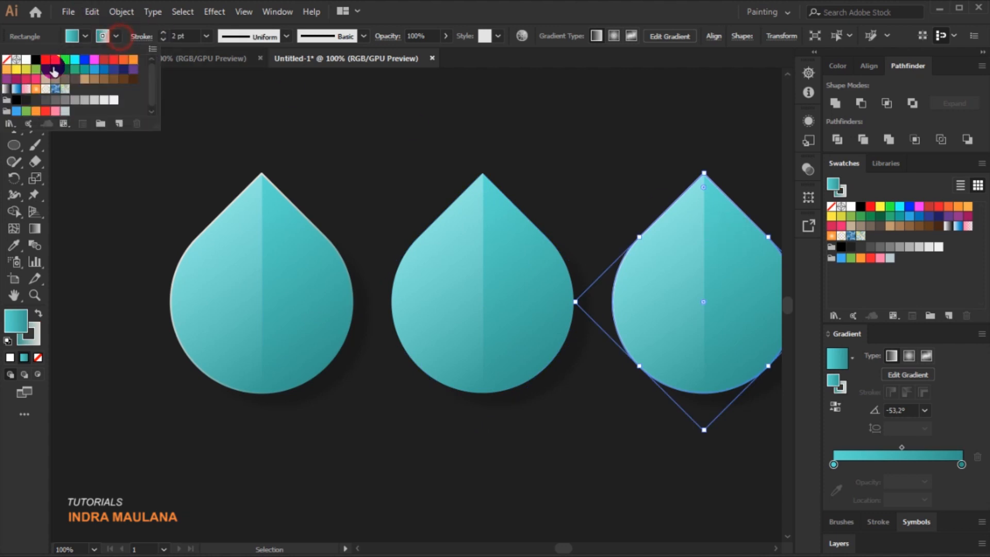
pyautogui.click(6, 62)
# Step: Remove the stroke from the fourth drop at the artboard's edge
pyautogui.press('space')
pyautogui.moveTo(433, 124); pyautogui.dragTo(341, 117)
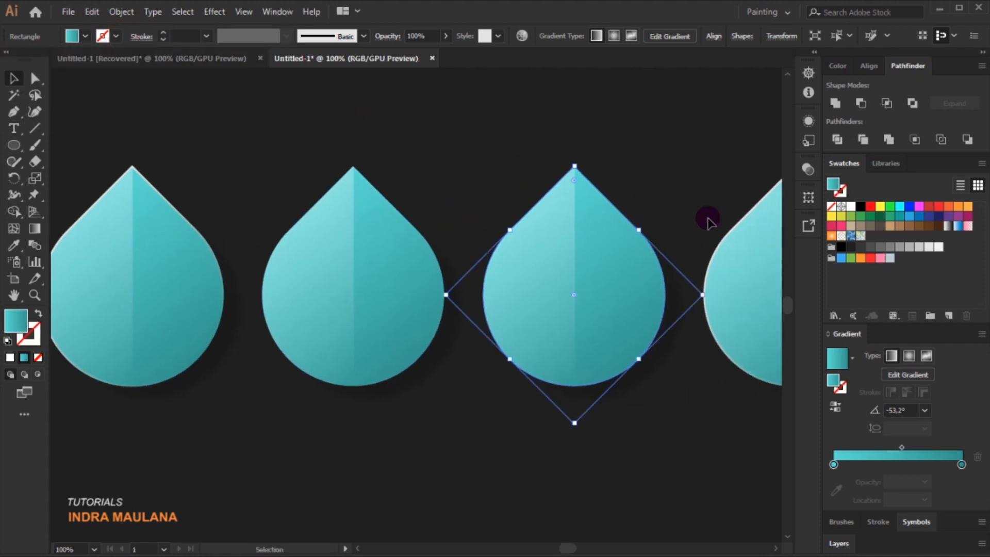
pyautogui.moveTo(686, 219); pyautogui.dragTo(543, 209)
pyautogui.click(602, 209)
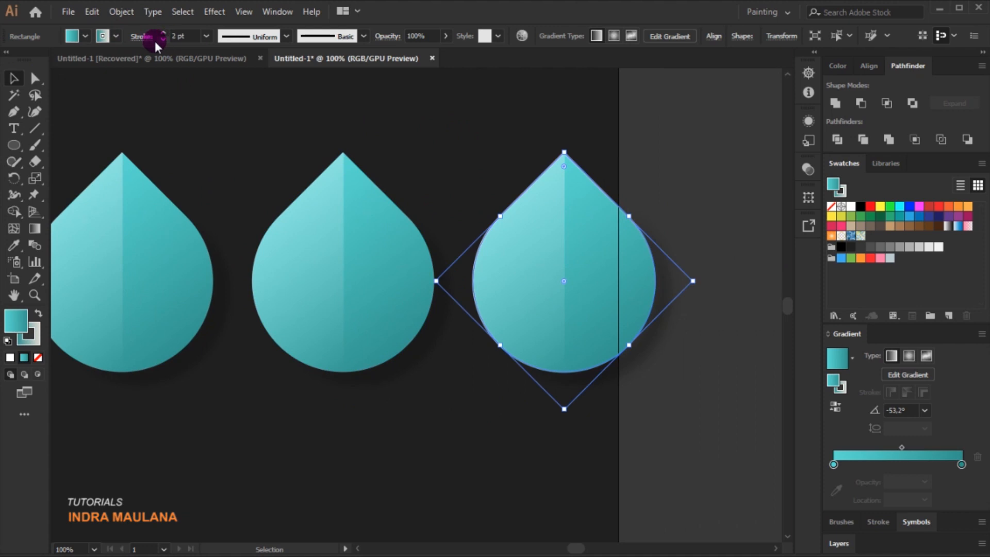
pyautogui.click(117, 36)
pyautogui.click(7, 61)
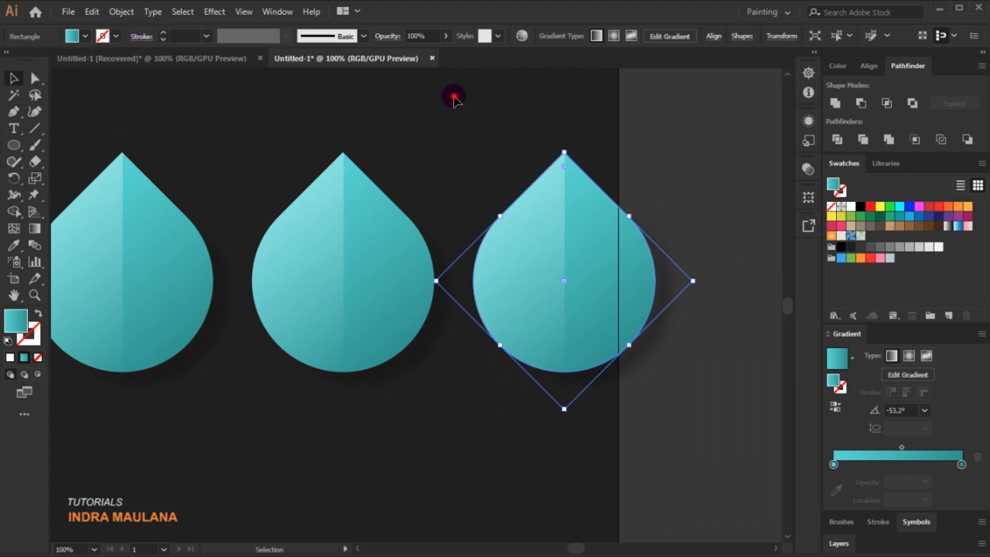
pyautogui.click(454, 98)
# Step: Select the second drop and fill it with the orange gradient sampled from the swatch square above the artboard
pyautogui.press('space')
pyautogui.moveTo(342, 159); pyautogui.dragTo(601, 284)
pyautogui.click(523, 355)
pyautogui.press('space')
pyautogui.moveTo(453, 243); pyautogui.dragTo(498, 222)
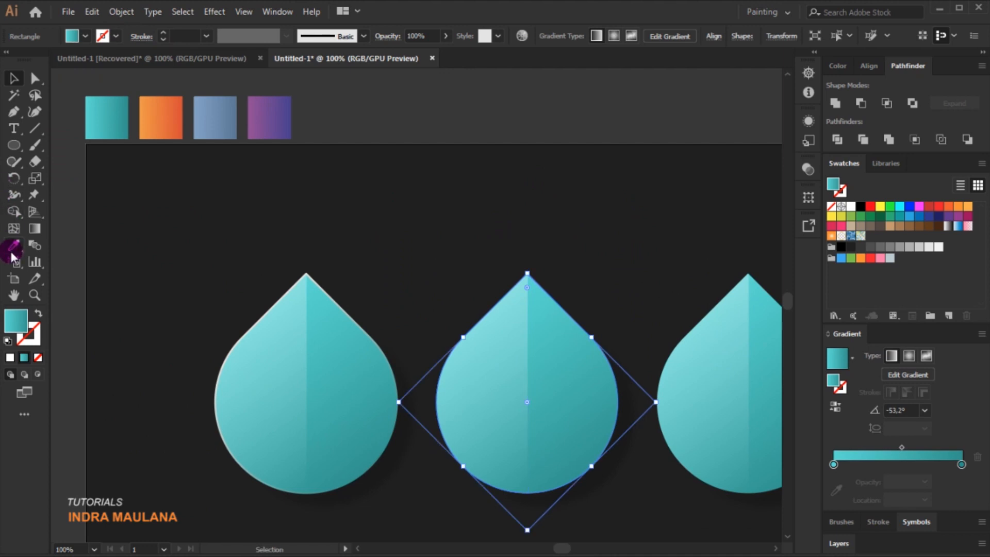
pyautogui.click(13, 247)
pyautogui.click(153, 119)
pyautogui.click(13, 78)
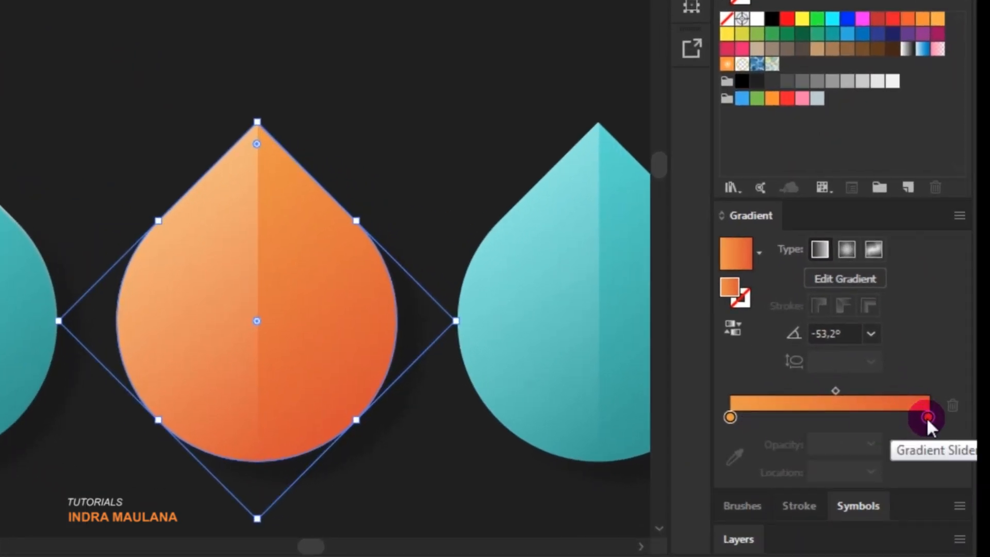
# Step: Check the hex colours of both stops in the second drop's orange gradient
pyautogui.doubleClick(928, 417)
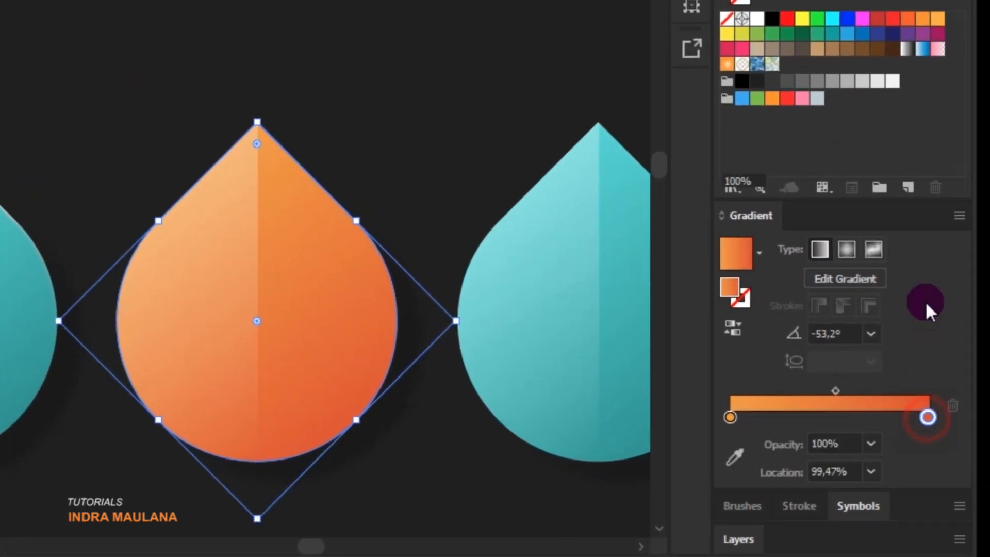
pyautogui.doubleClick(906, 326)
pyautogui.click(730, 417)
pyautogui.doubleClick(898, 327)
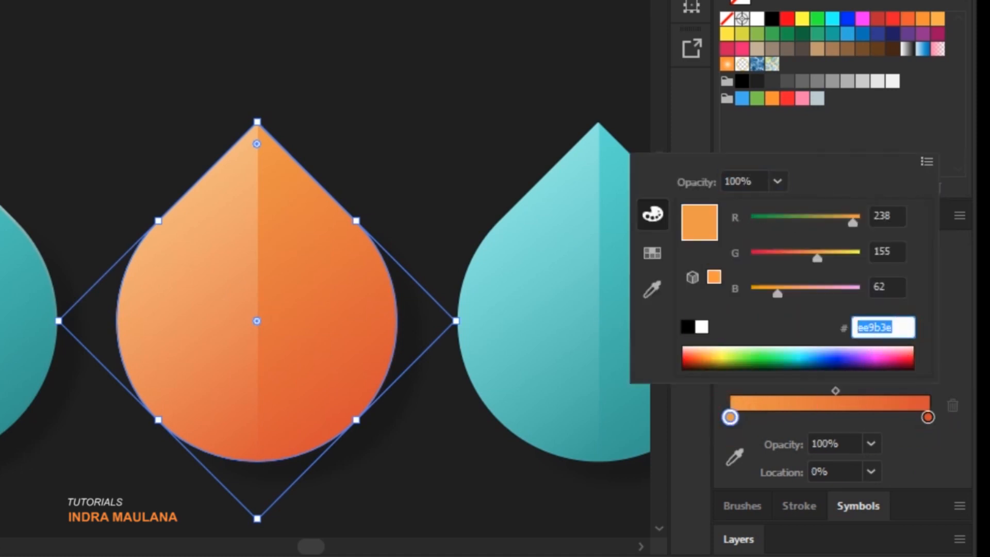
pyautogui.click(13, 79)
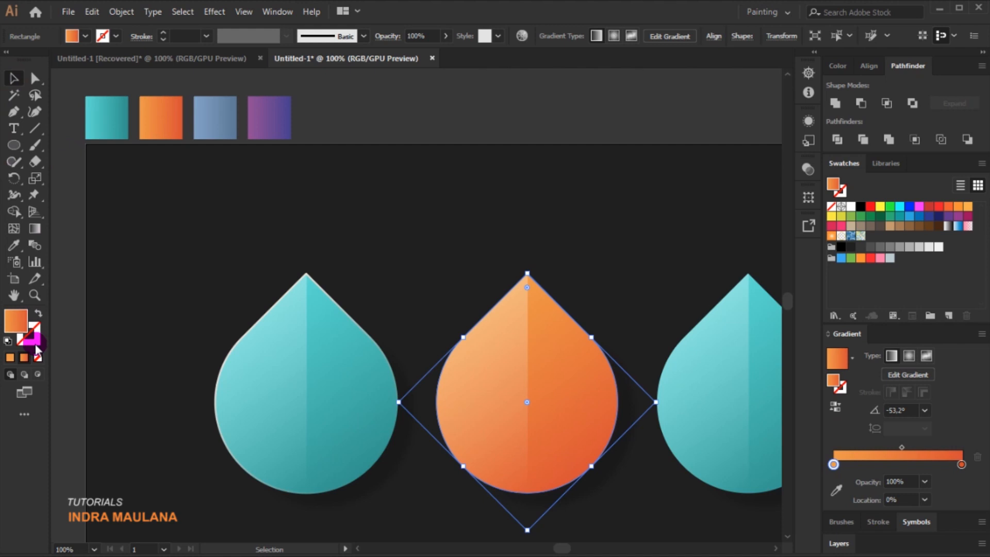
# Step: Give the orange drop a 2 pt stroke with the orange gradient and set the stroke's alignment
pyautogui.click(32, 335)
pyautogui.click(24, 358)
pyautogui.click(25, 358)
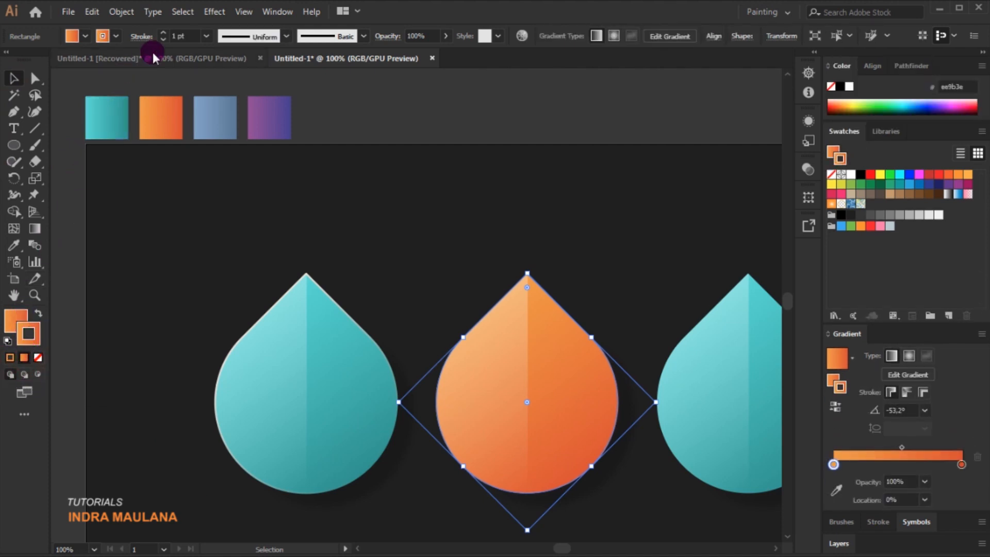
pyautogui.click(164, 36)
pyautogui.click(135, 37)
pyautogui.click(68, 91)
# Step: Recolour the starting stop of the orange drop's stroke gradient to pale yellow eef598 and deselect the drop
pyautogui.click(834, 465)
pyautogui.doubleClick(833, 465)
pyautogui.click(866, 380)
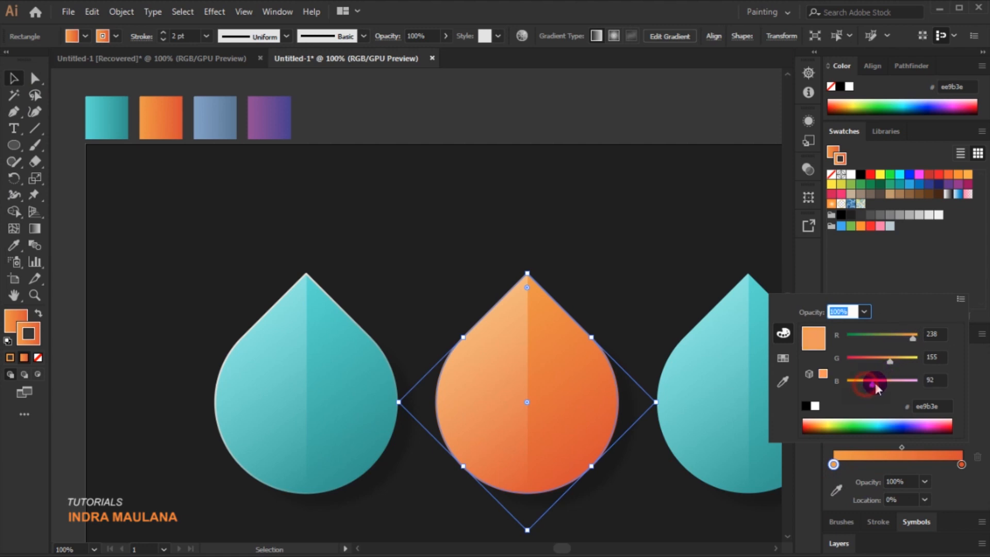
pyautogui.moveTo(893, 383); pyautogui.dragTo(915, 360)
pyautogui.click(639, 279)
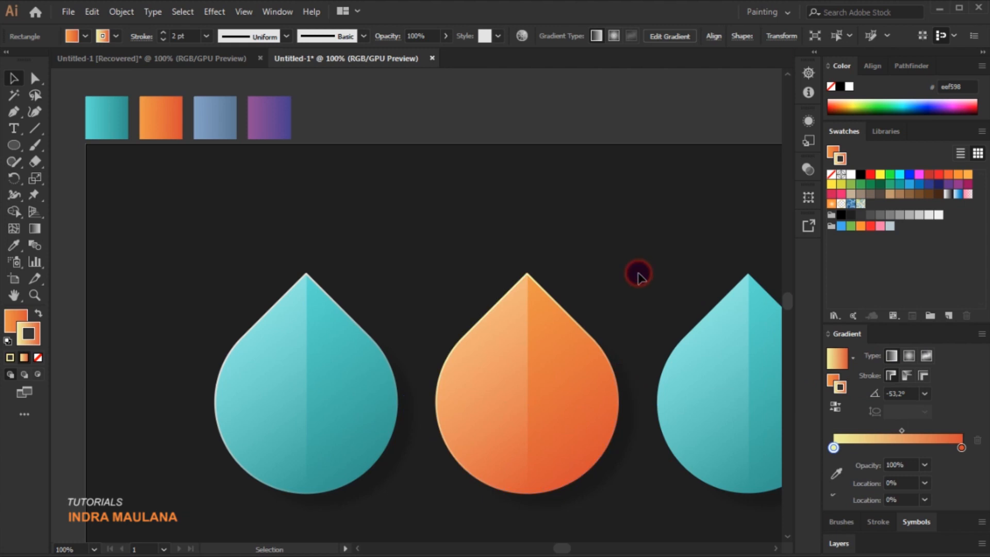
# Step: Select the third drop and fill it with the grey-blue gradient sampled from the swatch square above the artboard
pyautogui.moveTo(646, 248); pyautogui.dragTo(389, 202)
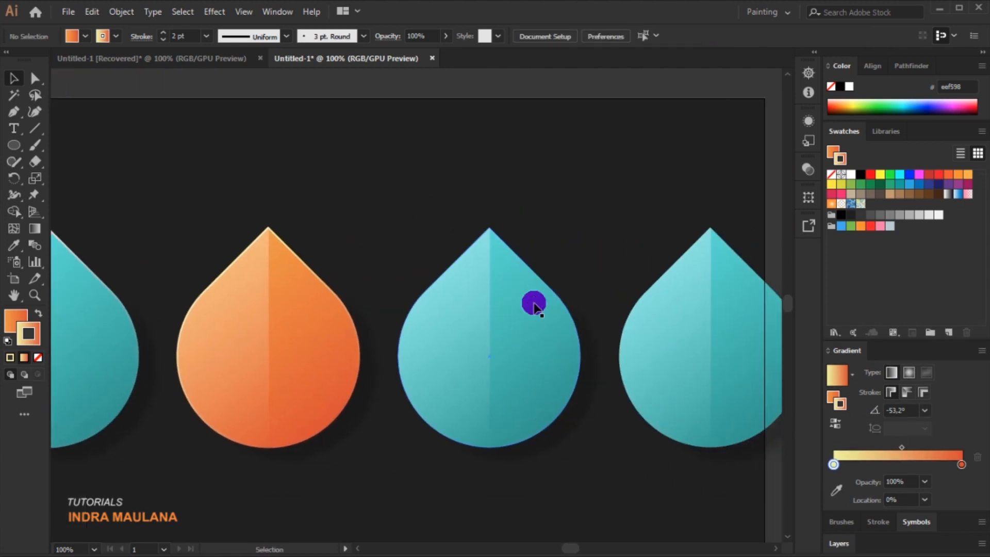
pyautogui.click(541, 309)
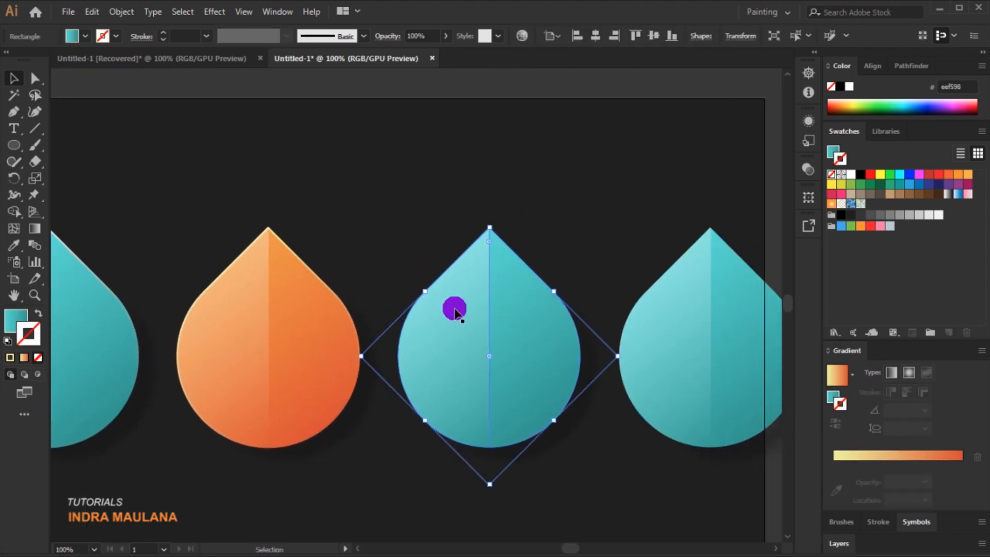
pyautogui.moveTo(484, 215); pyautogui.dragTo(574, 263)
pyautogui.click(14, 245)
pyautogui.click(65, 137)
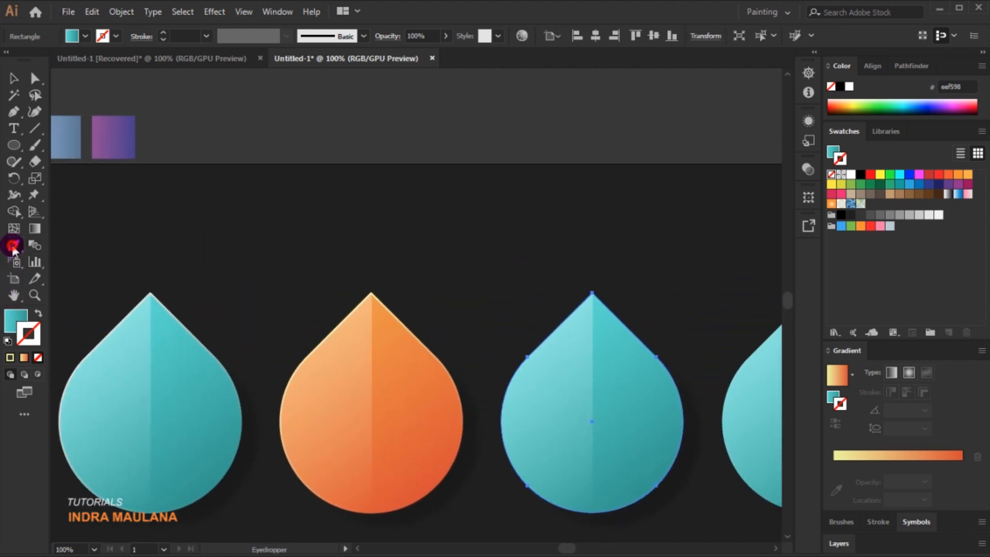
pyautogui.click(14, 78)
pyautogui.moveTo(537, 208); pyautogui.dragTo(426, 214)
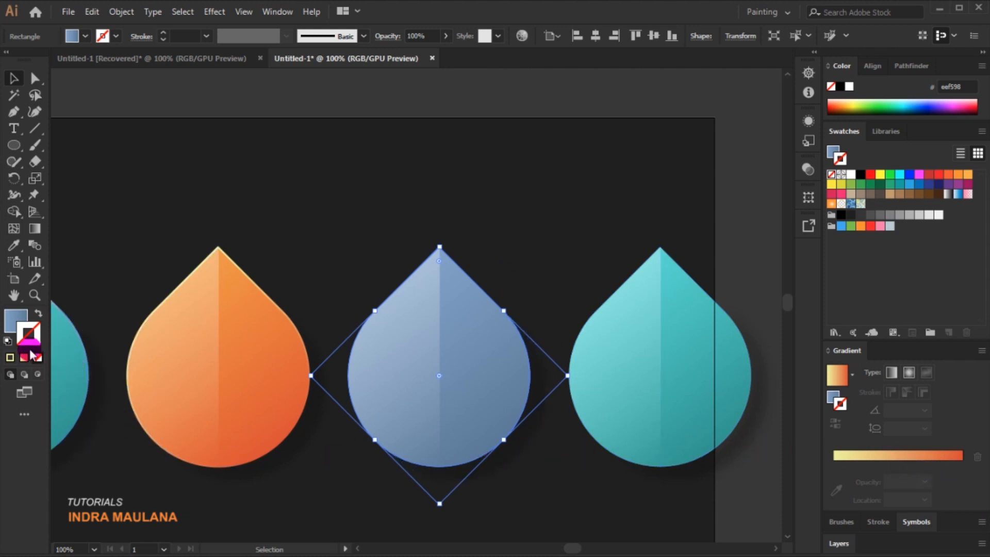
# Step: Give the blue drop a 2 pt stroke with the grey-blue gradient and open its stroke settings
pyautogui.click(16, 320)
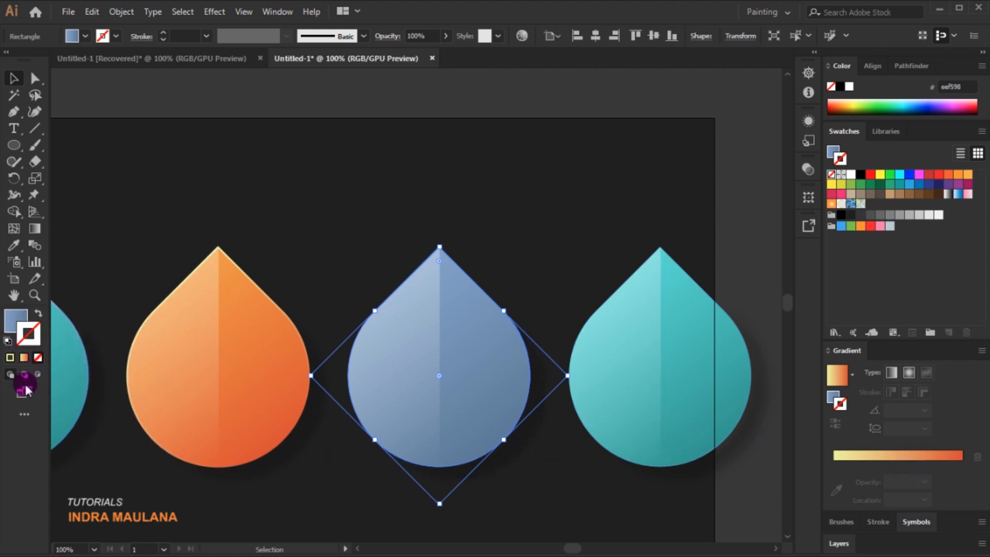
pyautogui.click(18, 336)
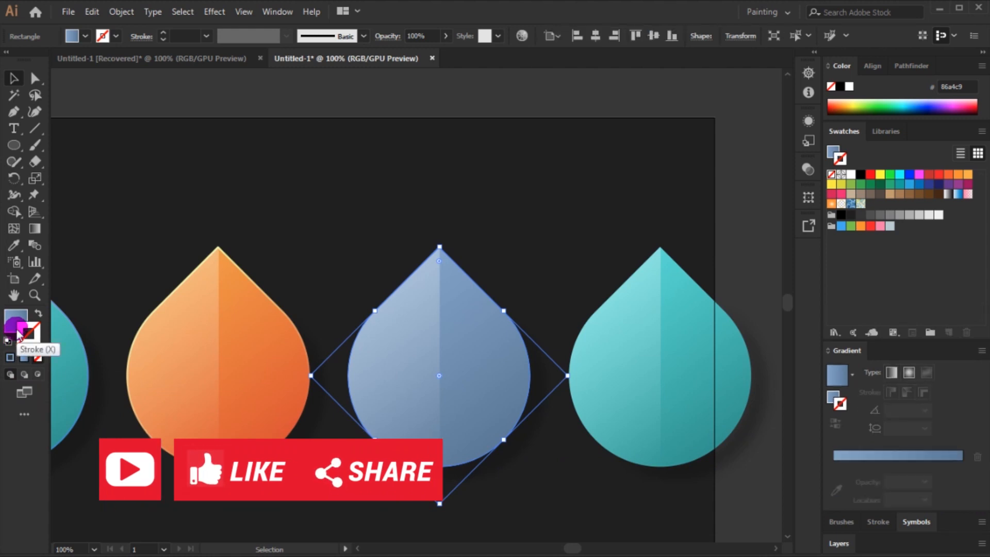
pyautogui.click(23, 357)
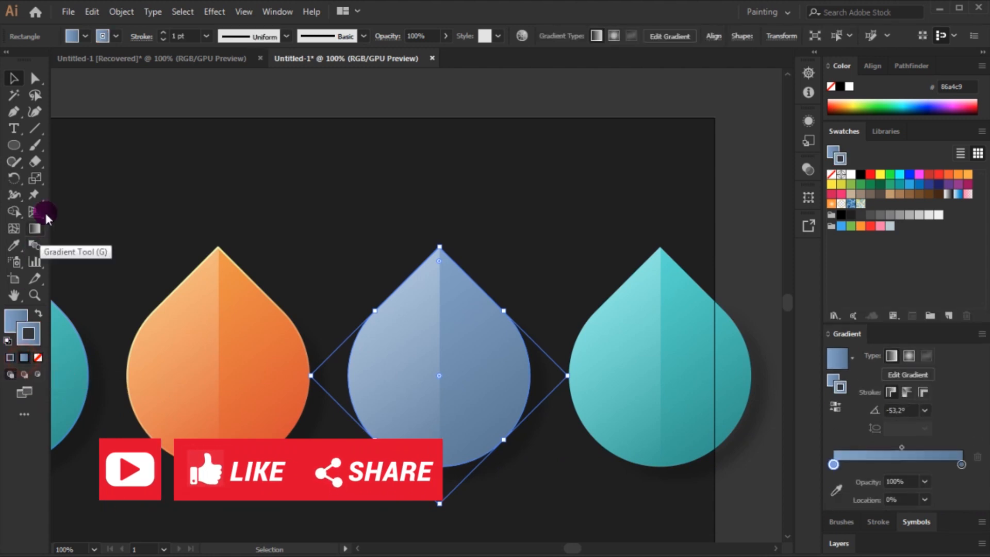
pyautogui.click(164, 34)
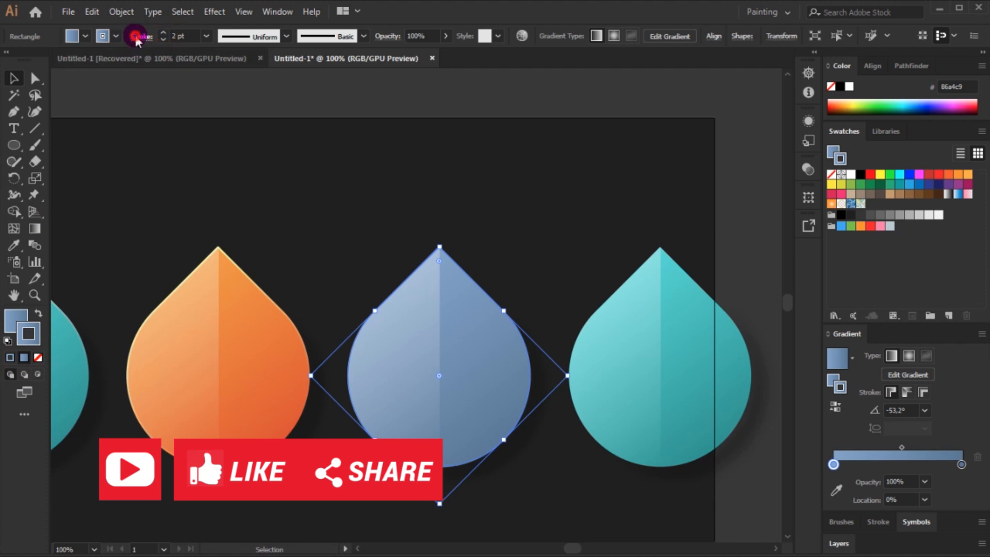
pyautogui.click(137, 37)
pyautogui.click(348, 180)
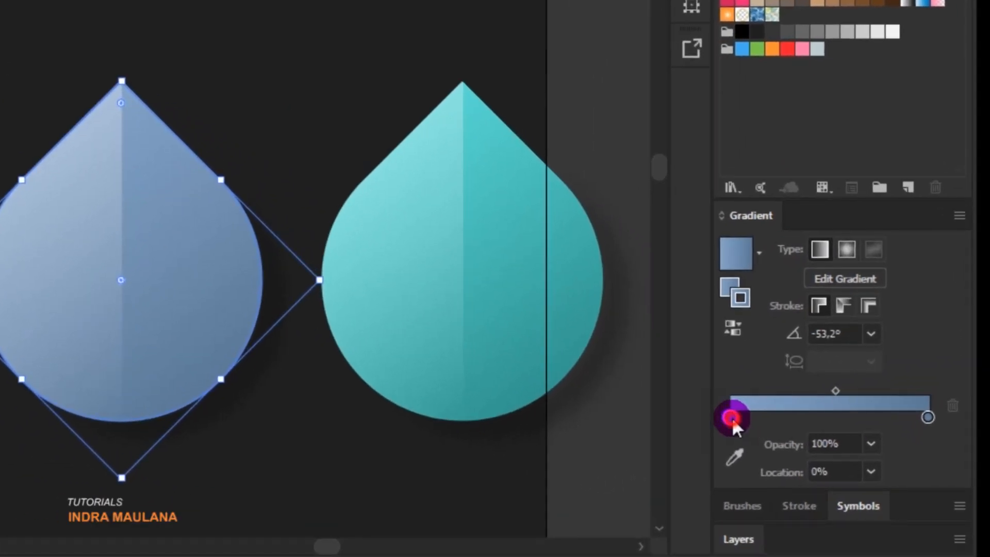
# Step: Recolour the starting stop of the blue drop's stroke gradient to pale lavender d4ccff and deselect the drop
pyautogui.doubleClick(833, 465)
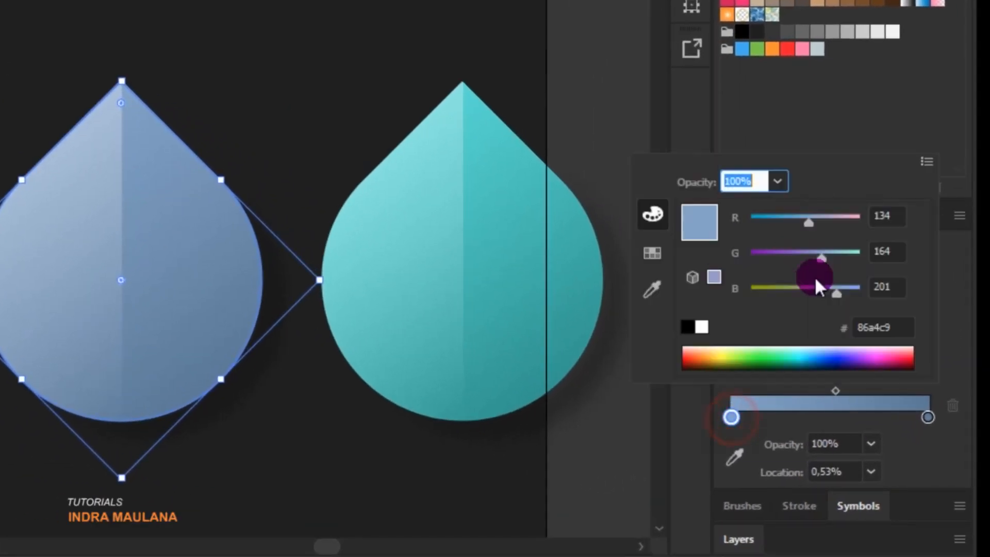
pyautogui.moveTo(812, 230); pyautogui.dragTo(839, 216)
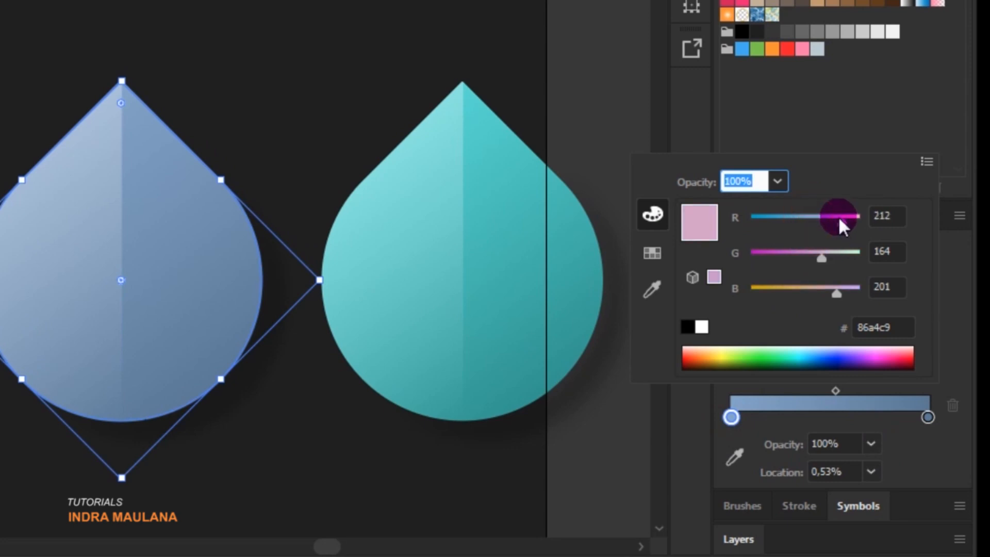
pyautogui.moveTo(822, 259); pyautogui.dragTo(839, 255)
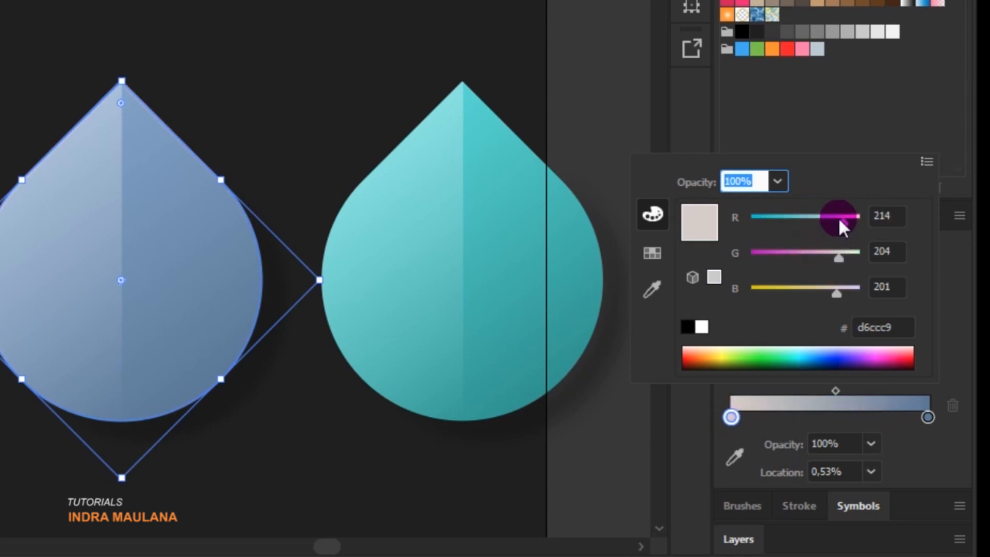
pyautogui.moveTo(839, 217); pyautogui.dragTo(816, 216)
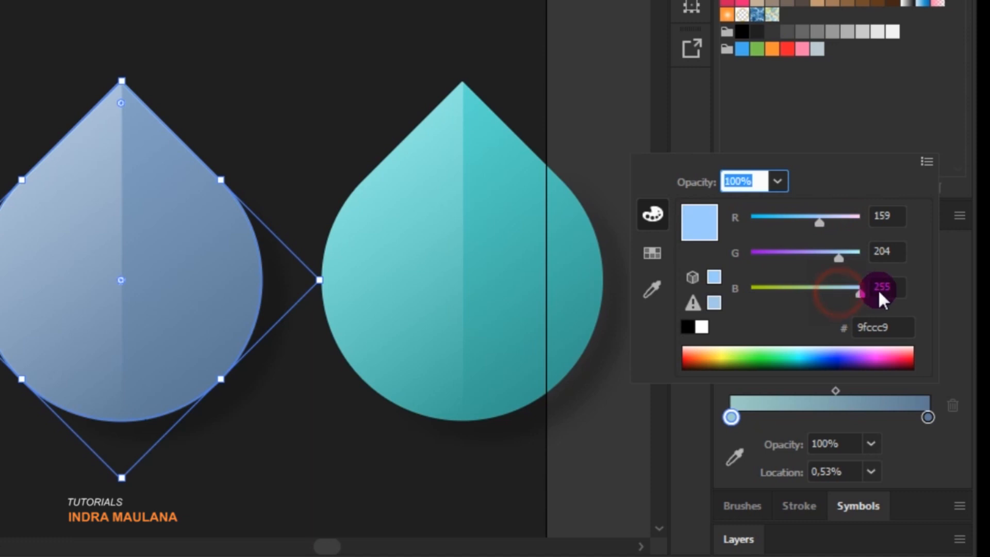
pyautogui.moveTo(819, 220); pyautogui.dragTo(842, 220)
pyautogui.click(300, 66)
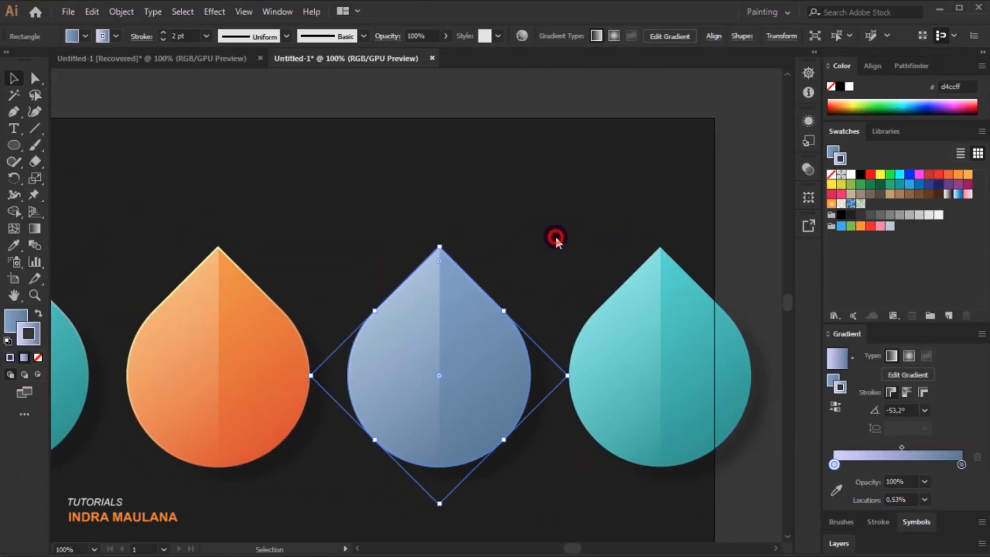
pyautogui.click(556, 238)
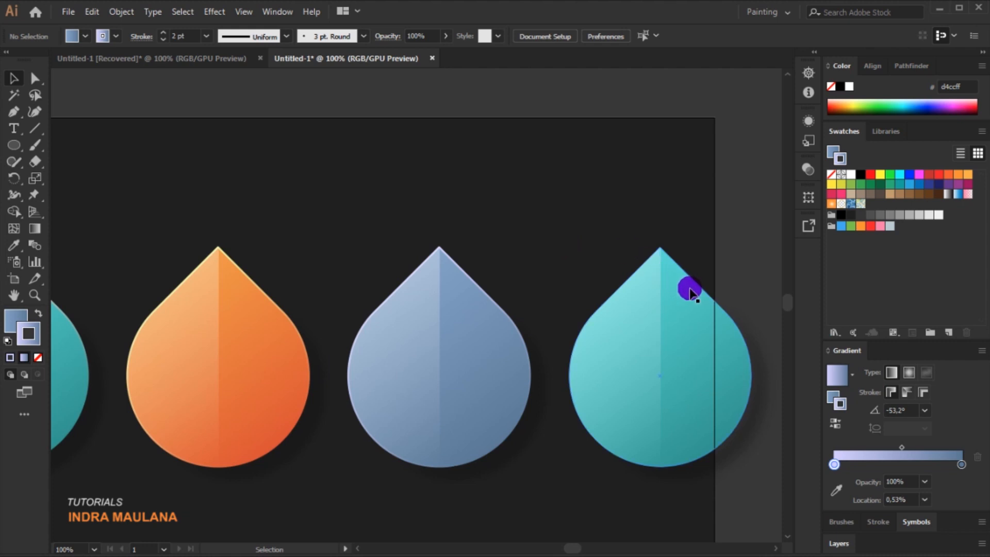
# Step: Select the blue drop's left-half highlight and change its blending mode to one that darkens the half
pyautogui.click(420, 355)
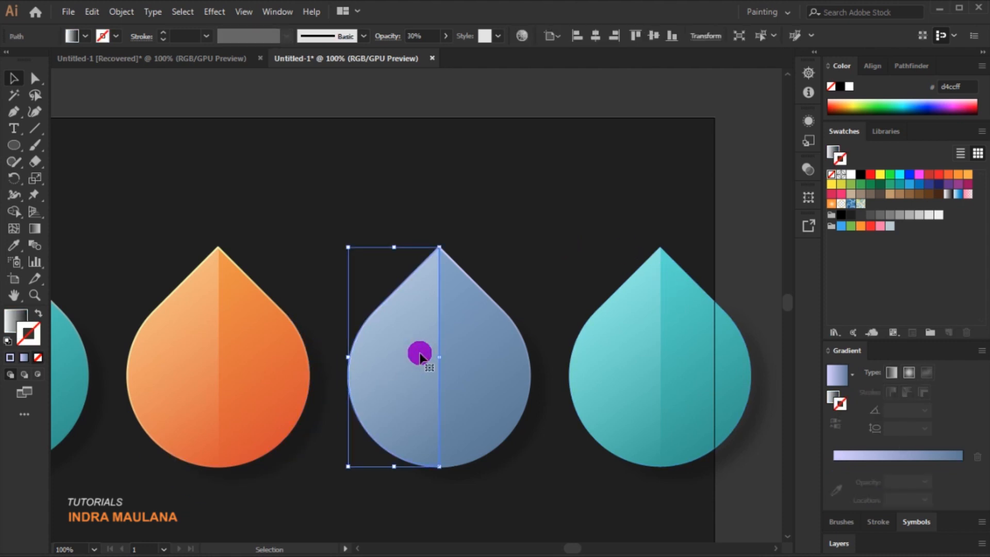
pyautogui.click(389, 42)
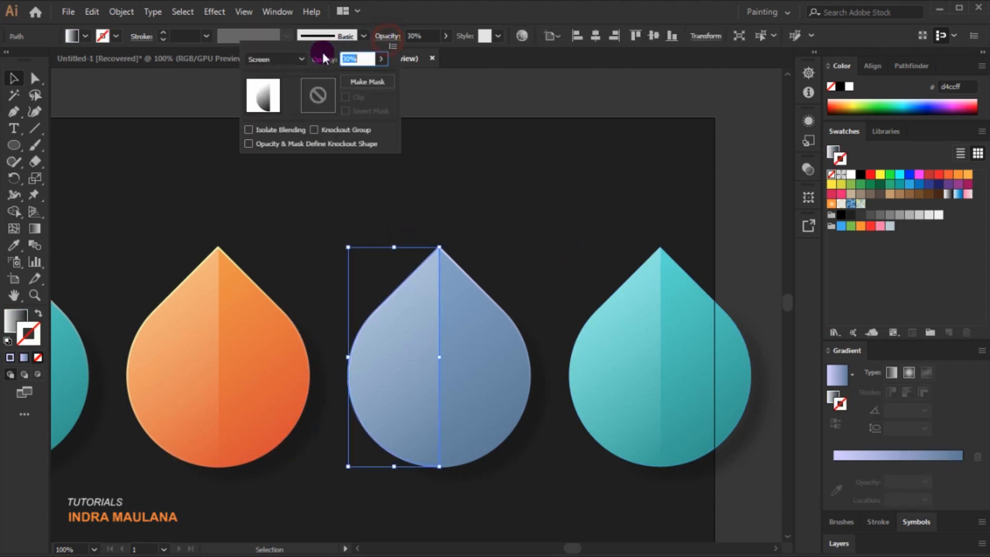
pyautogui.click(267, 60)
pyautogui.click(271, 108)
pyautogui.click(483, 174)
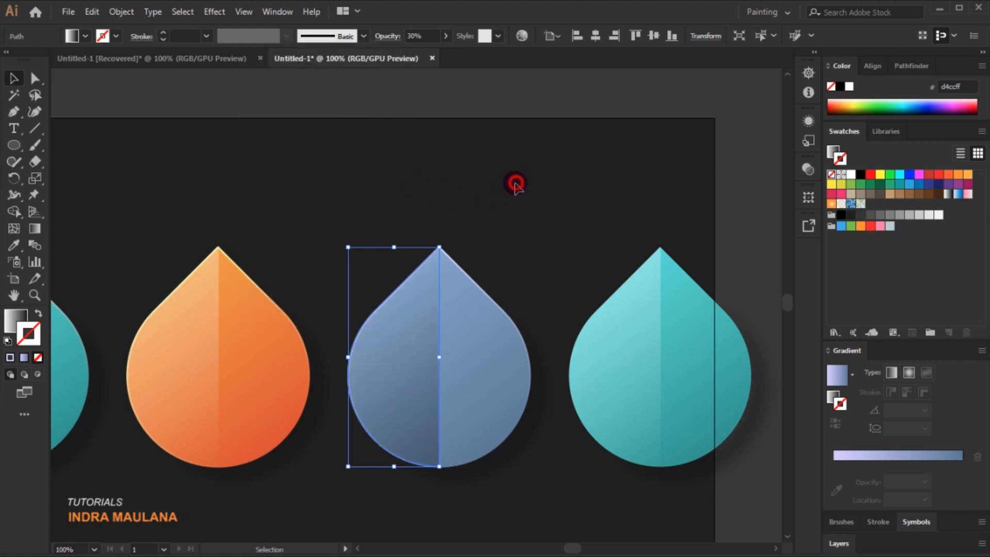
# Step: Extend the blue drop's left-half shading gradient further toward its lower right, shift the midpoint slightly, and deselect the shape
pyautogui.click(34, 228)
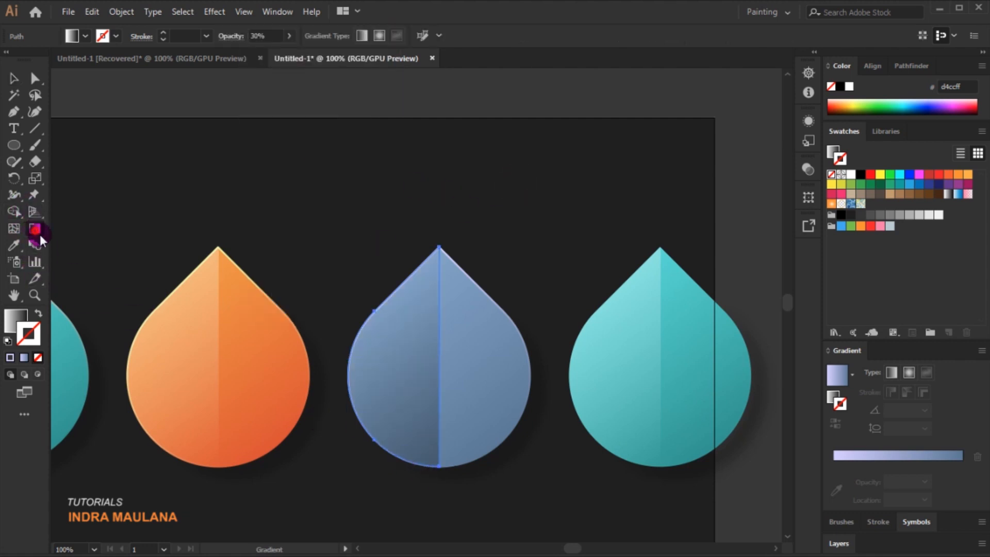
pyautogui.click(34, 326)
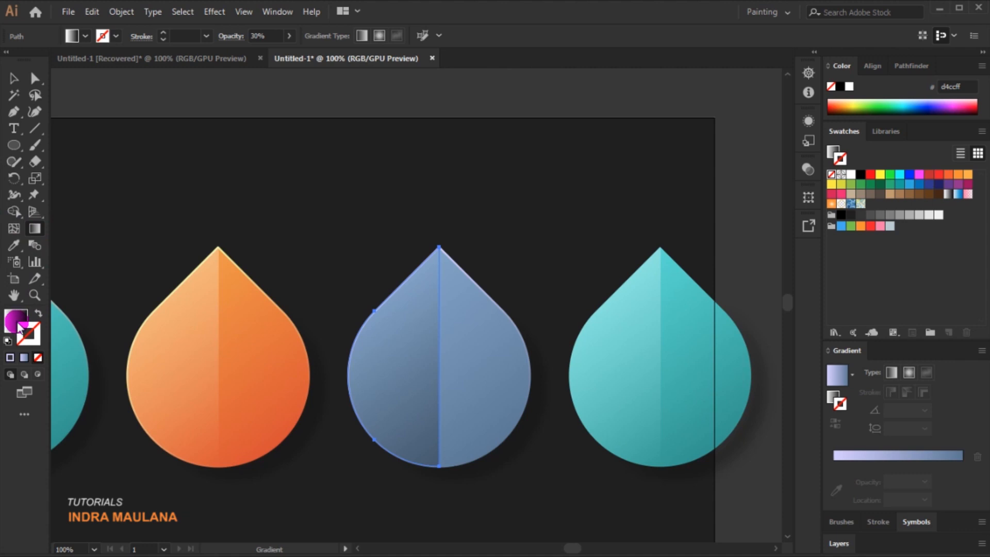
pyautogui.click(18, 323)
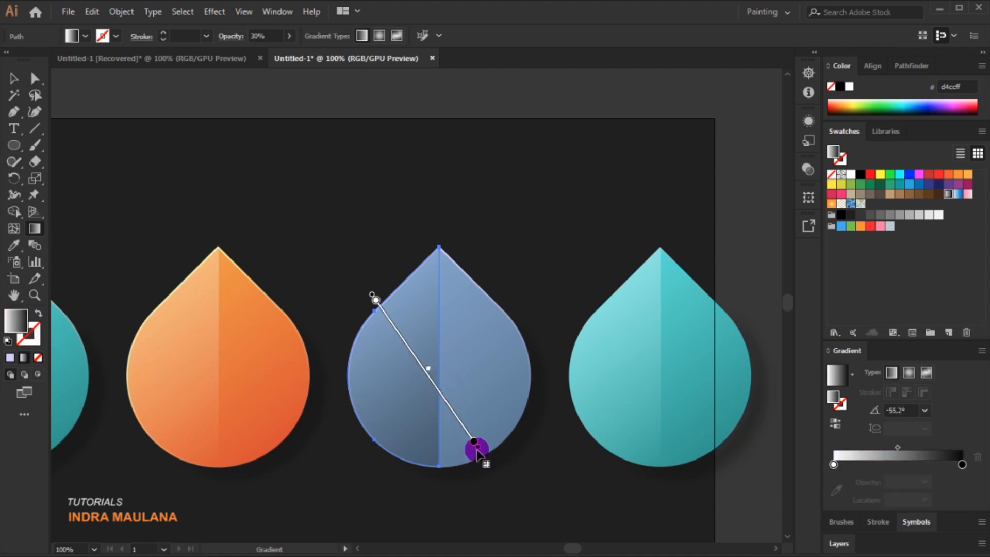
pyautogui.moveTo(479, 451); pyautogui.dragTo(507, 486)
pyautogui.moveTo(443, 395); pyautogui.dragTo(448, 396)
pyautogui.click(13, 79)
pyautogui.click(420, 155)
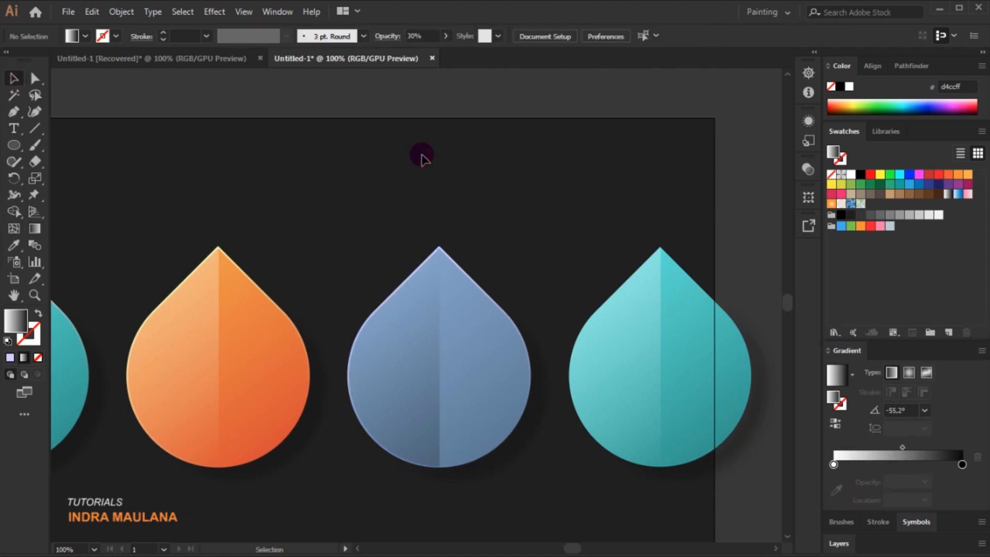
# Step: Select the fourth drop's left-half highlight and copy the darkening shading onto it from the blue drop's left half
pyautogui.click(629, 341)
pyautogui.click(14, 247)
pyautogui.click(411, 337)
pyautogui.click(14, 78)
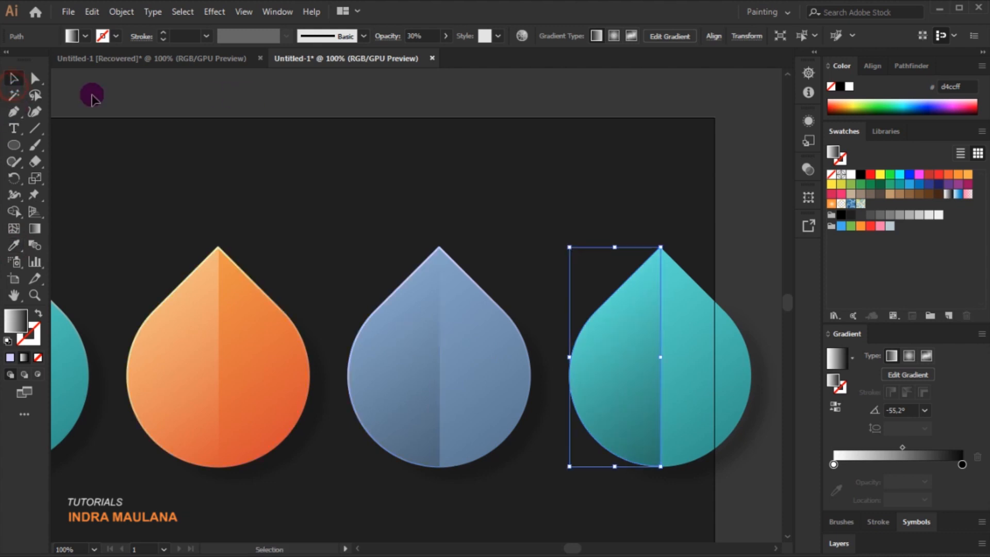
# Step: Select the fourth drop's body and fill it with the purple gradient sampled from the swatch square above the artboard
pyautogui.scroll(-1, 707, 520)
pyautogui.click(707, 437)
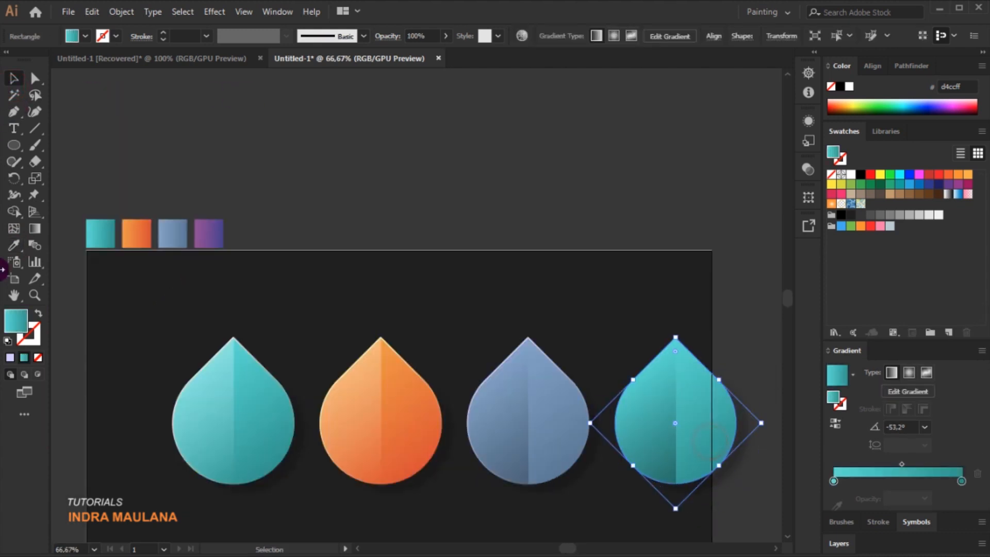
pyautogui.click(12, 243)
pyautogui.click(206, 230)
pyautogui.click(14, 77)
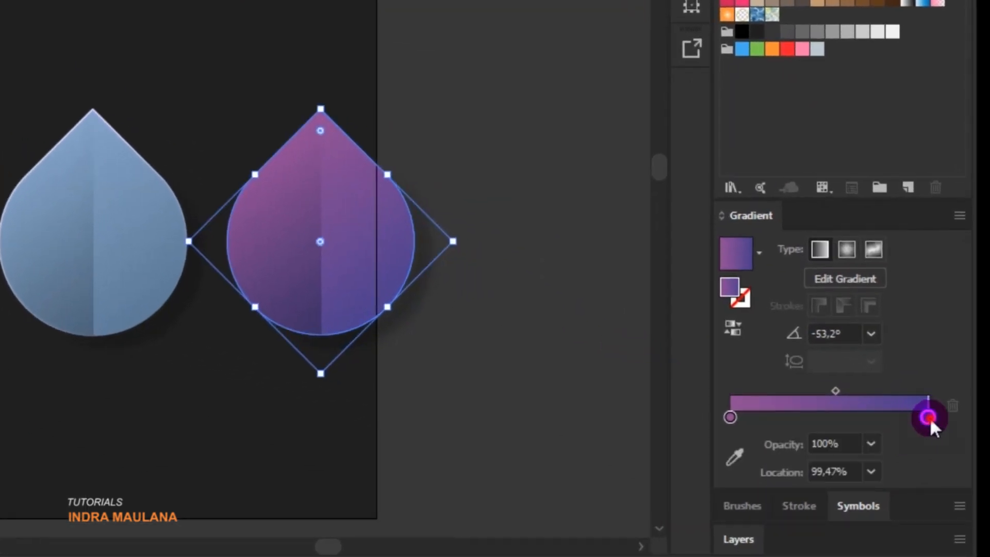
# Step: Check the hex colours of both colour stops in the purple drop's gradient
pyautogui.doubleClick(930, 417)
pyautogui.doubleClick(906, 325)
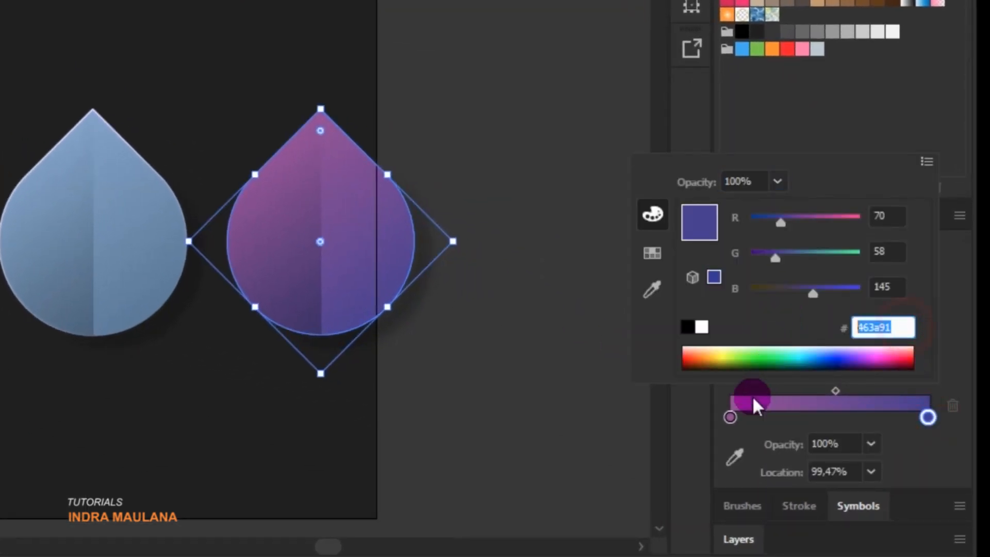
pyautogui.click(730, 417)
pyautogui.doubleClick(731, 417)
pyautogui.doubleClick(897, 327)
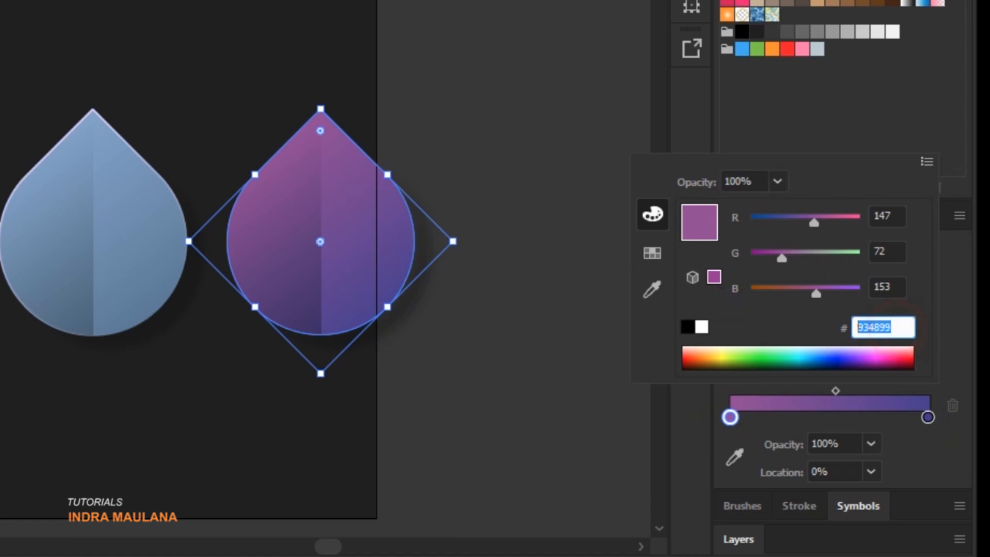
pyautogui.press('Return')
# Step: Give the purple drop a 2 pt stroke with the purple gradient and open its stroke settings
pyautogui.scroll(1, 420, 155)
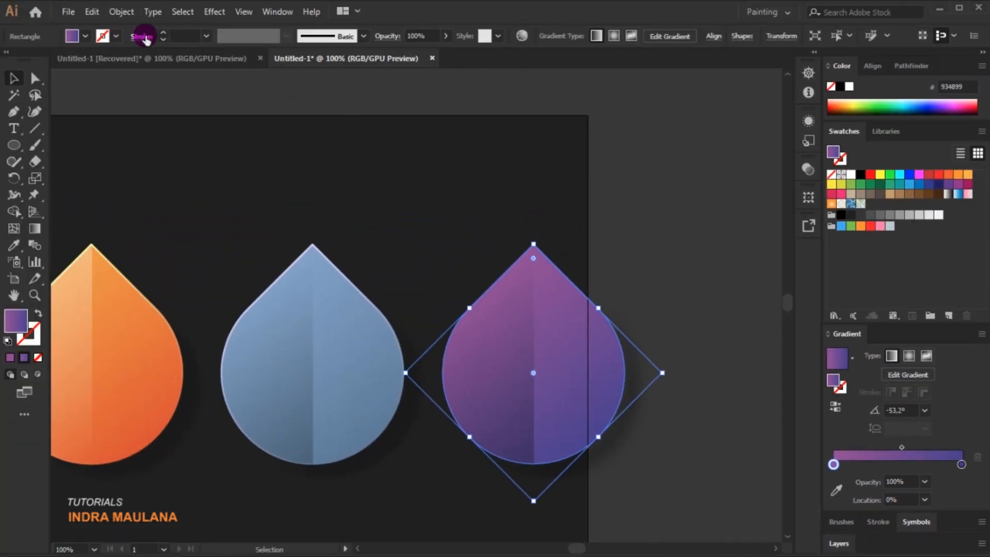
pyautogui.click(35, 342)
pyautogui.click(24, 357)
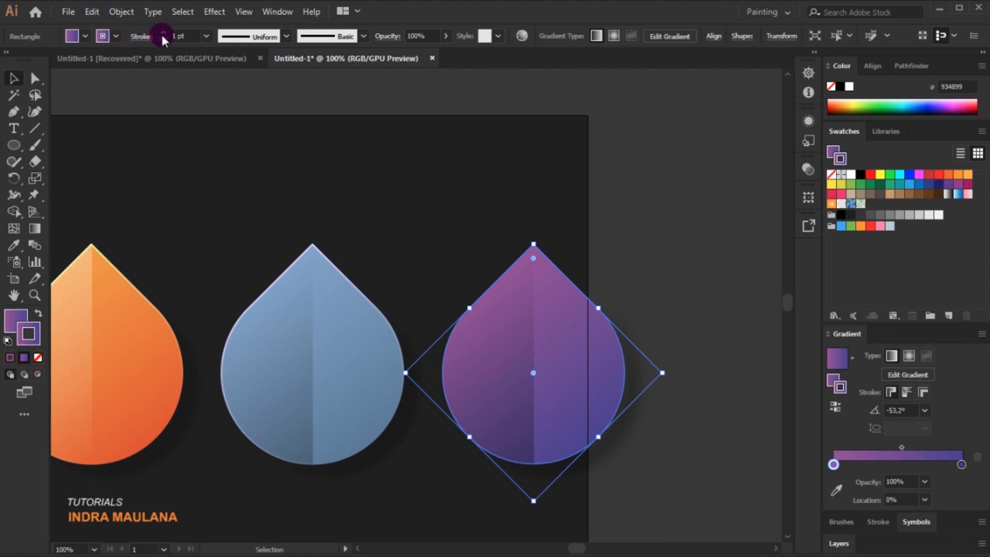
pyautogui.click(142, 36)
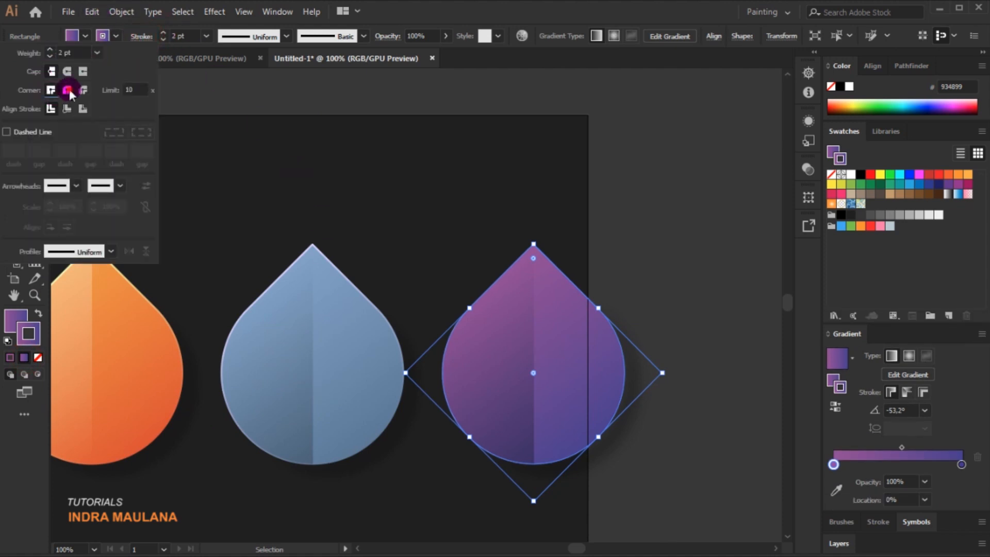
pyautogui.scroll(1, 684, 487)
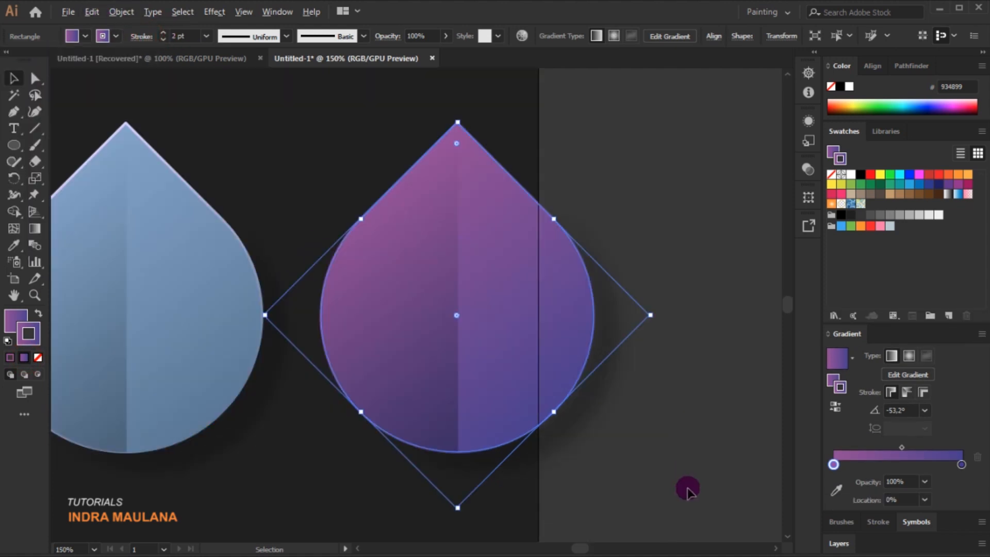
# Step: Recolour the starting stop of the purple drop's stroke gradient to light violet d793f8 and deselect the drop
pyautogui.doubleClick(834, 466)
pyautogui.moveTo(884, 362); pyautogui.dragTo(888, 382)
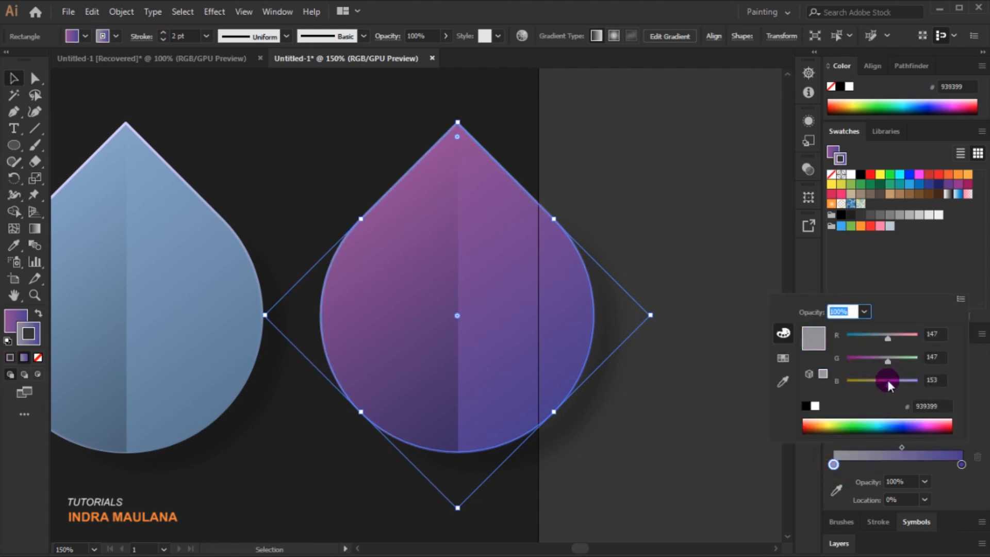
pyautogui.click(914, 382)
pyautogui.moveTo(890, 340); pyautogui.dragTo(906, 336)
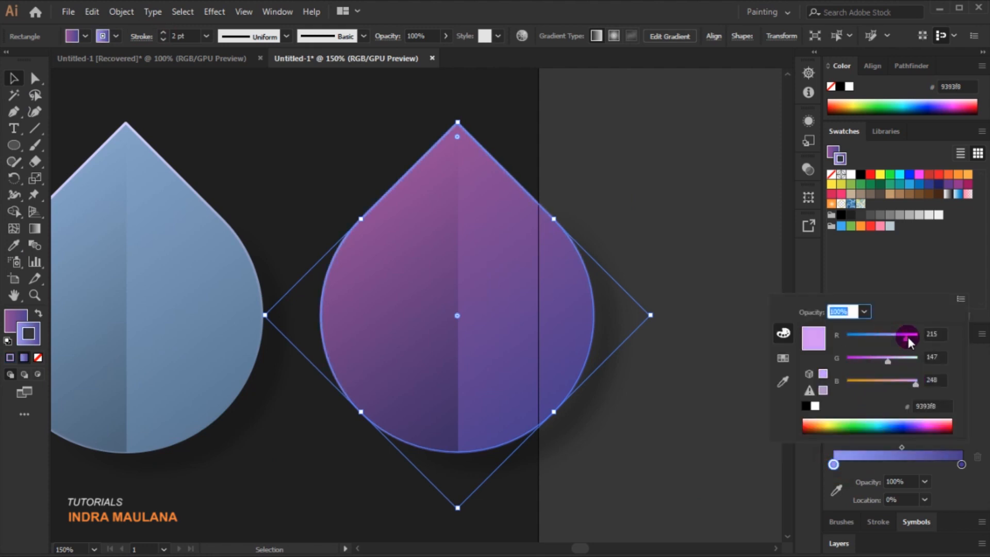
pyautogui.click(543, 177)
# Step: Group the purple drop with its half shading and shadow, and group the blue drop's parts the same way
pyautogui.scroll(-3, 733, 354)
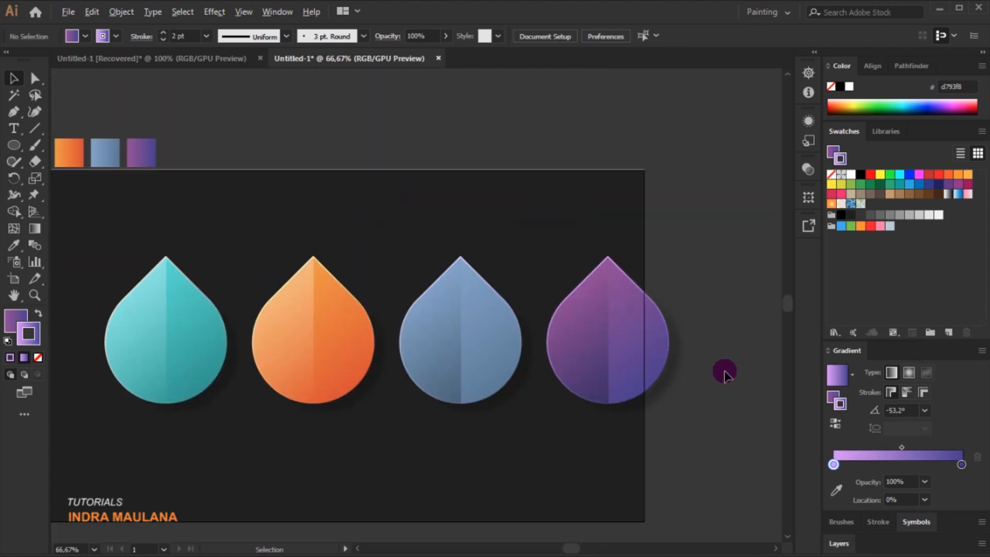
pyautogui.moveTo(617, 287); pyautogui.dragTo(596, 261)
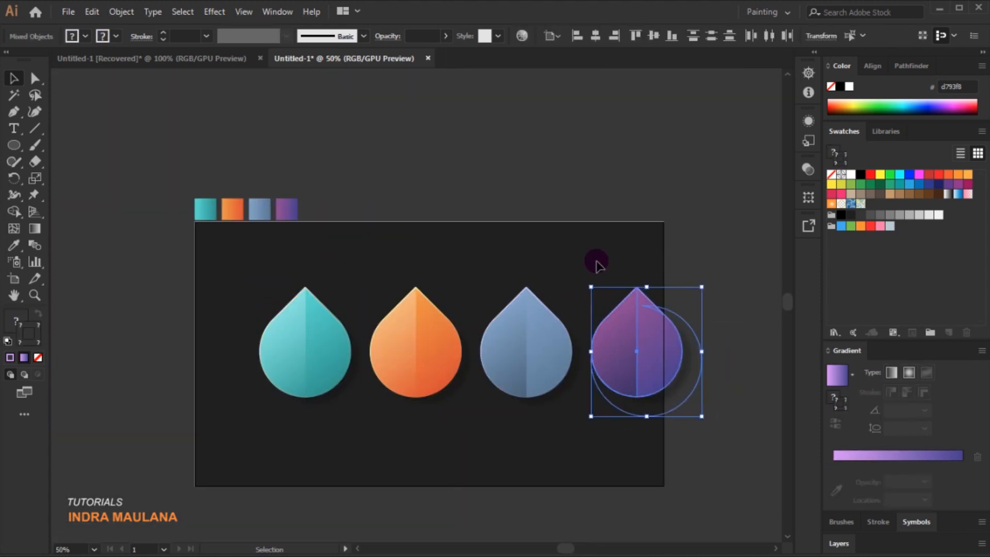
pyautogui.rightClick(655, 324)
pyautogui.click(691, 426)
pyautogui.moveTo(557, 444); pyautogui.dragTo(485, 287)
pyautogui.rightClick(519, 346)
pyautogui.click(547, 446)
# Step: Group the orange drop's parts into one object and the teal drop's parts into another
pyautogui.moveTo(442, 425); pyautogui.dragTo(381, 292)
pyautogui.rightClick(411, 347)
pyautogui.click(454, 448)
pyautogui.moveTo(346, 430); pyautogui.dragTo(278, 322)
pyautogui.rightClick(309, 336)
pyautogui.click(370, 437)
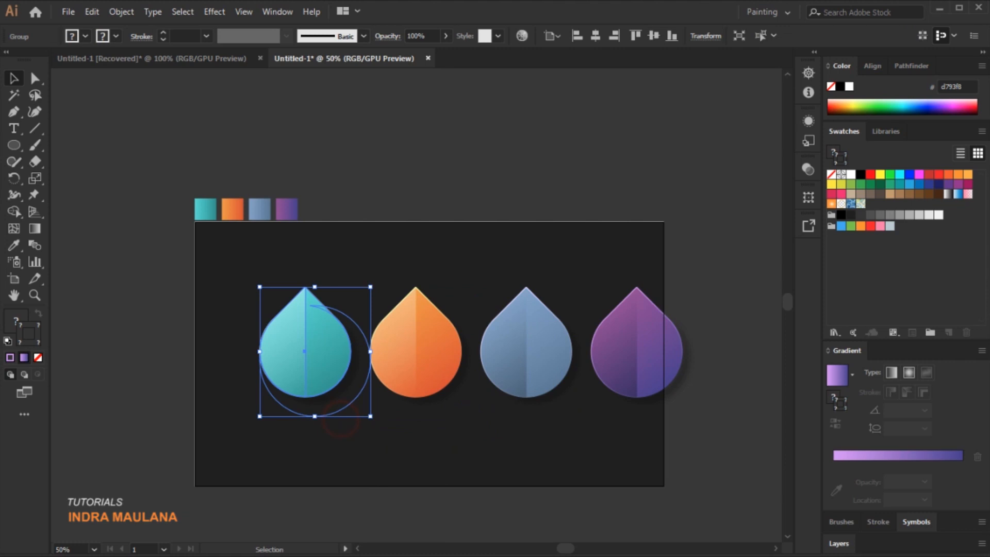
# Step: Save the document and move all four grouped drops below the artboard
pyautogui.click(642, 187)
pyautogui.hotkey('ctrl', 's')
pyautogui.scroll(-2, 599, 304)
pyautogui.moveTo(710, 384); pyautogui.dragTo(187, 237)
pyautogui.scroll(-2, 187, 237)
pyautogui.moveTo(518, 227); pyautogui.dragTo(490, 426)
pyautogui.click(739, 202)
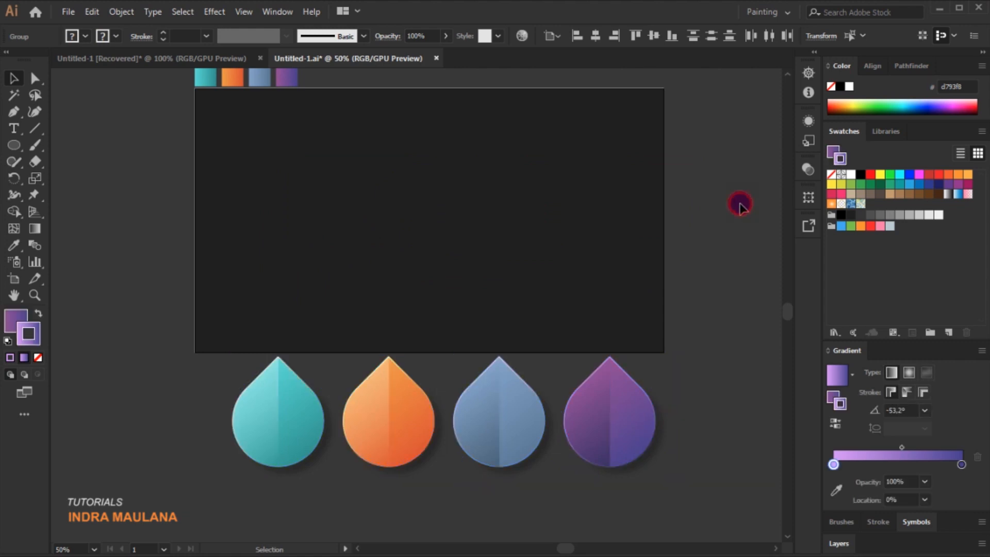
# Step: Copy the teal drop group and paste the copy in front of the original
pyautogui.click(303, 400)
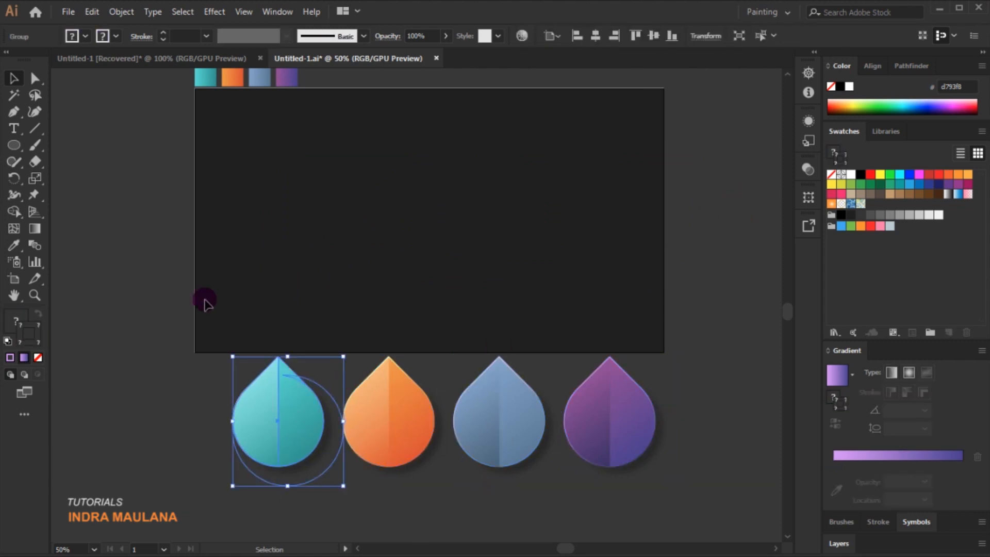
pyautogui.click(90, 11)
pyautogui.click(109, 80)
pyautogui.click(91, 11)
pyautogui.click(155, 110)
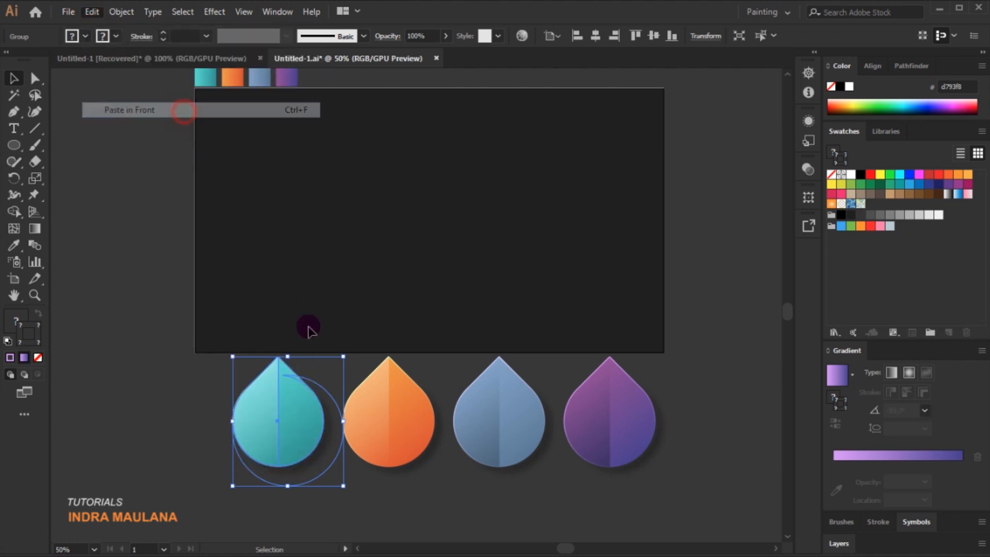
# Step: Move the teal drop copy onto the left side of the dark artboard and deselect it
pyautogui.moveTo(288, 436); pyautogui.dragTo(272, 89)
pyautogui.keyDown('alt'); pyautogui.scroll(-3, 340, 440); pyautogui.keyUp('alt')
pyautogui.keyDown('alt'); pyautogui.scroll(4, 320, 442); pyautogui.keyUp('alt')
pyautogui.moveTo(541, 163); pyautogui.dragTo(451, 298)
pyautogui.moveTo(222, 289); pyautogui.dragTo(224, 279)
pyautogui.click(456, 278)
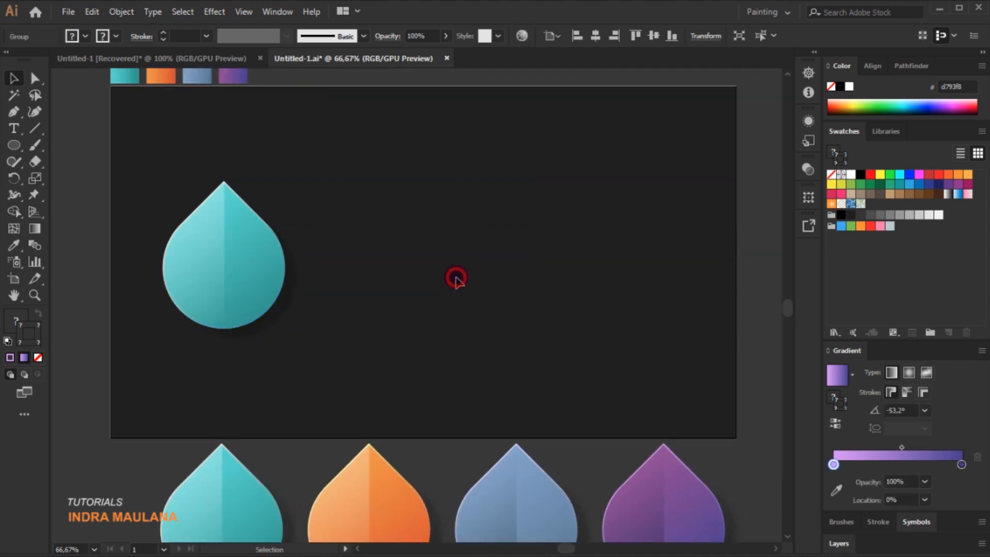
# Step: Ungroup the teal drop copy on the artboard and deselect its parts
pyautogui.click(269, 258)
pyautogui.rightClick(272, 259)
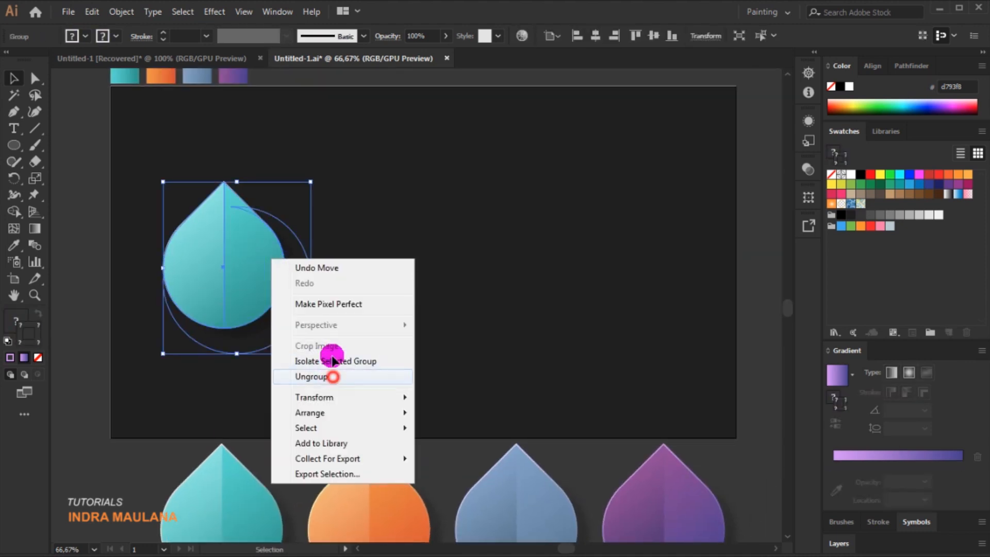
pyautogui.click(333, 376)
pyautogui.rightClick(262, 253)
pyautogui.click(512, 301)
# Step: Remove the stroke from the copied drop's body and fill it with the white-to-black gradient
pyautogui.click(261, 285)
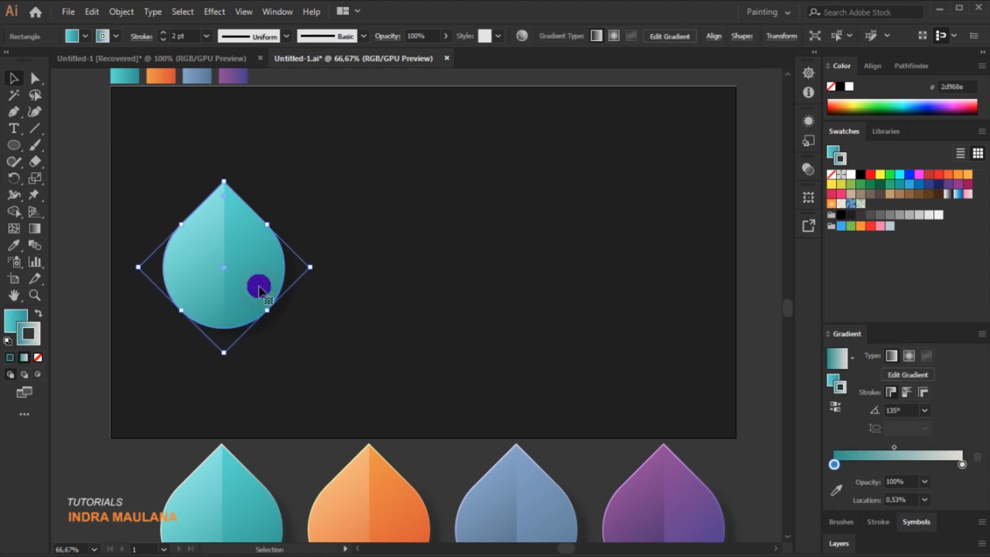
pyautogui.click(8, 341)
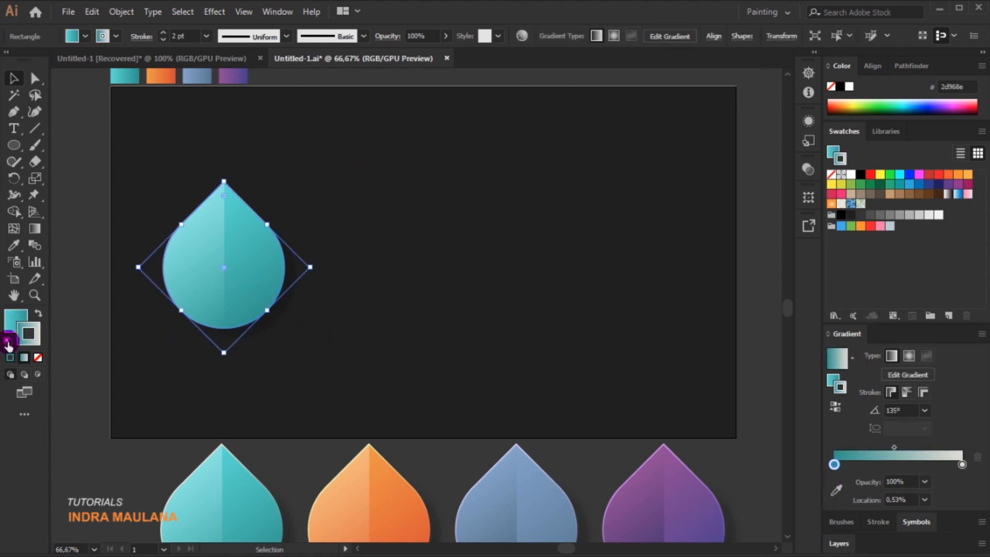
pyautogui.click(114, 59)
pyautogui.click(119, 36)
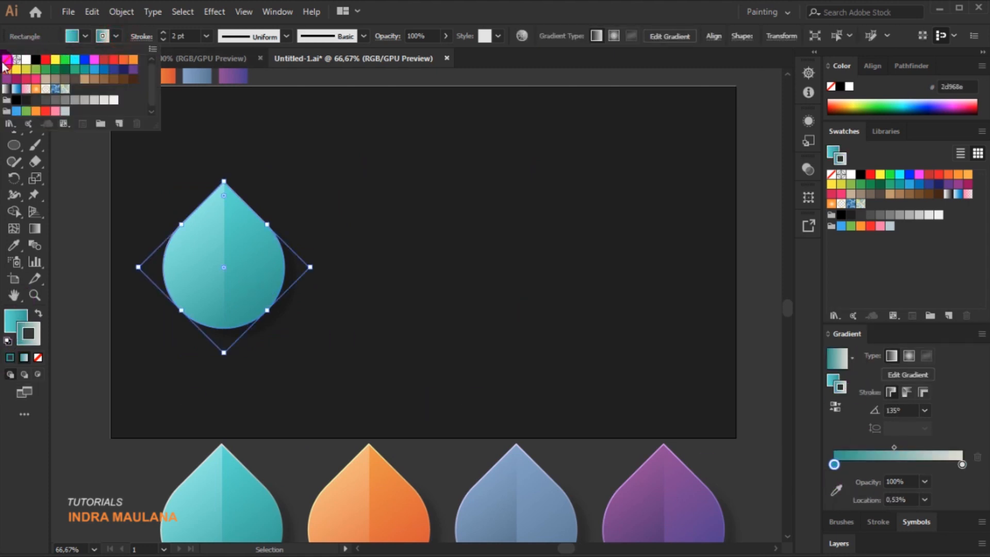
pyautogui.click(126, 133)
pyautogui.click(334, 164)
pyautogui.click(852, 360)
pyautogui.click(767, 384)
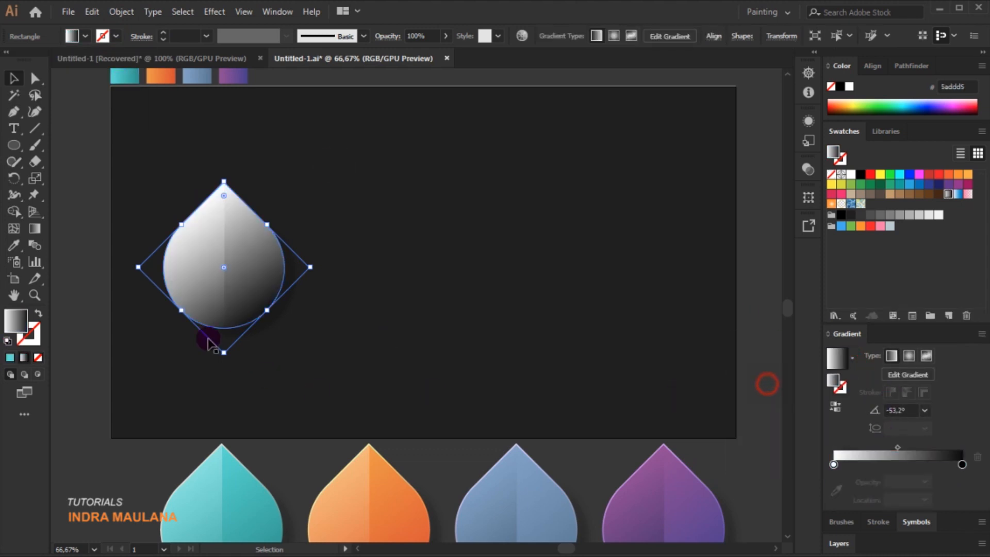
# Step: Recolour the black ending stop of the copied drop's gradient to white
pyautogui.scroll(1, 114, 221)
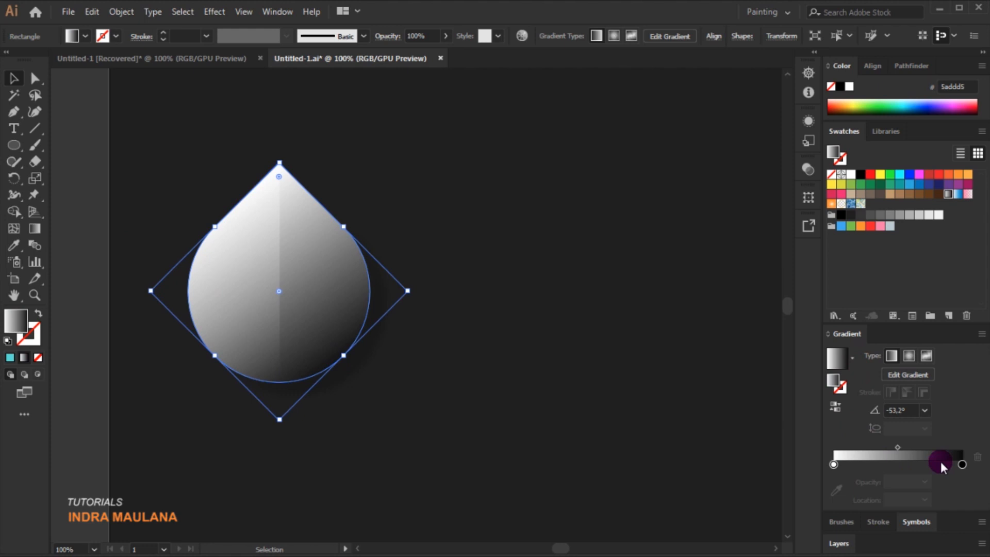
pyautogui.doubleClick(960, 466)
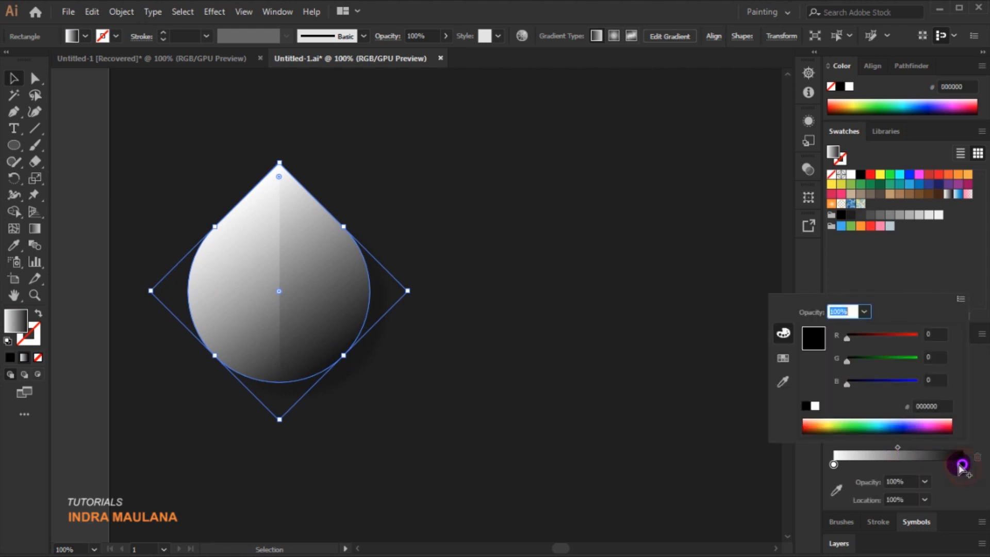
pyautogui.click(783, 361)
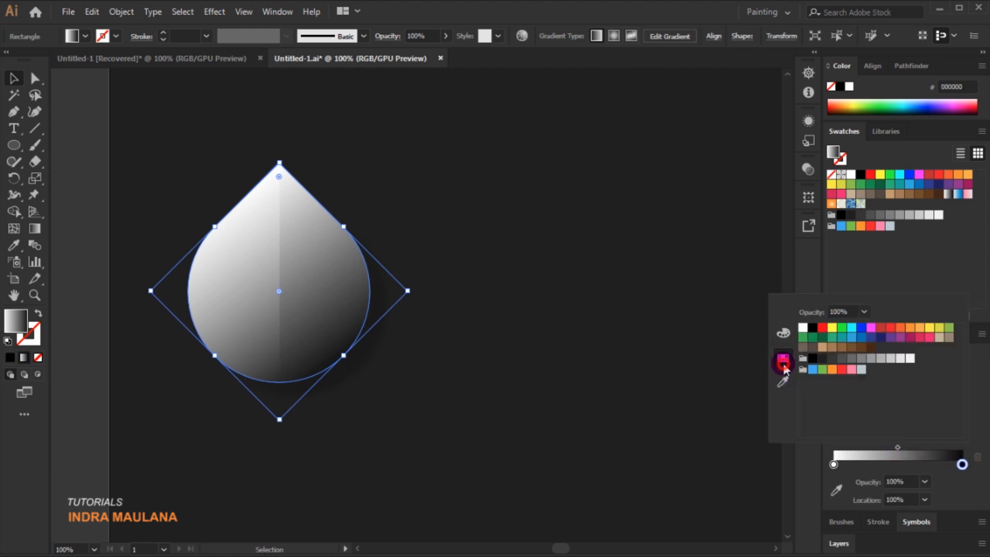
pyautogui.click(863, 359)
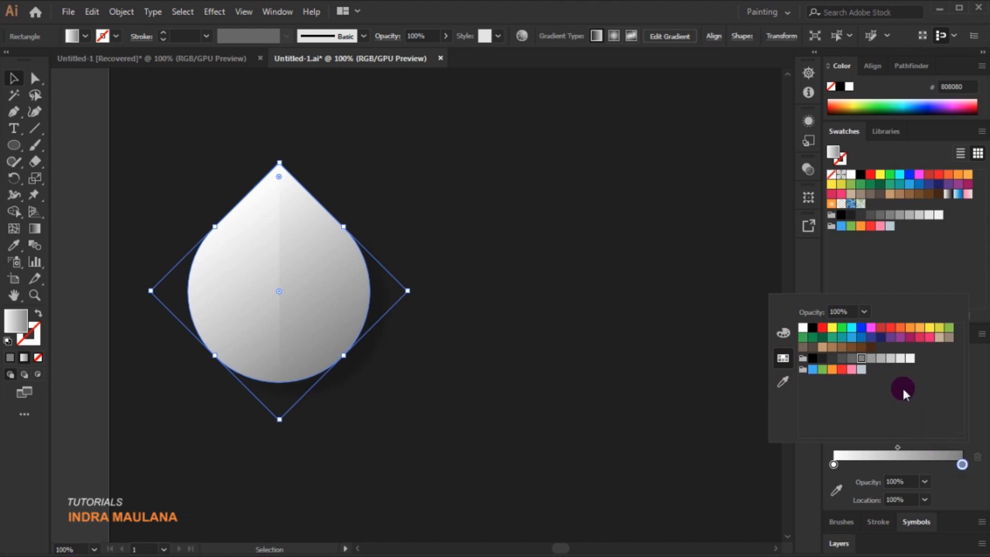
pyautogui.click(900, 359)
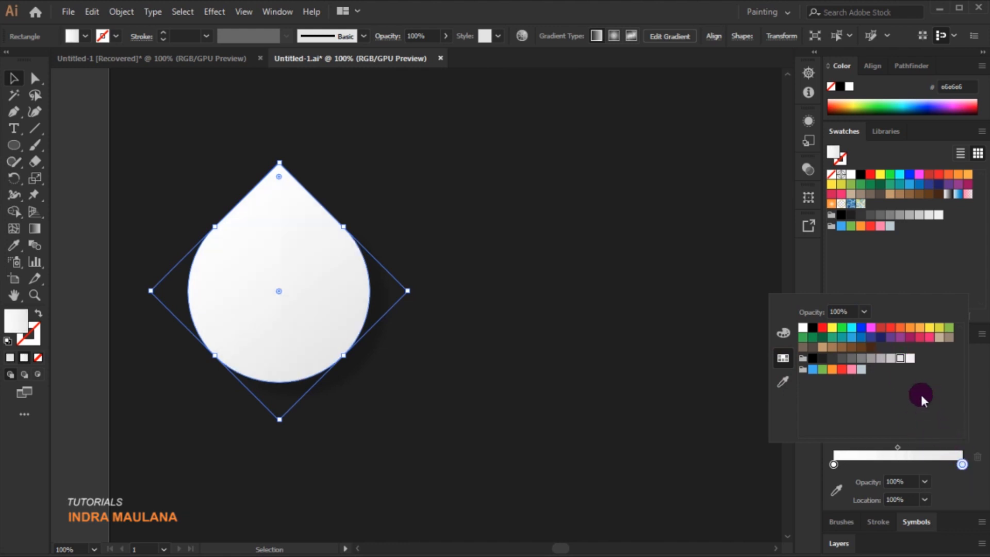
pyautogui.click(807, 330)
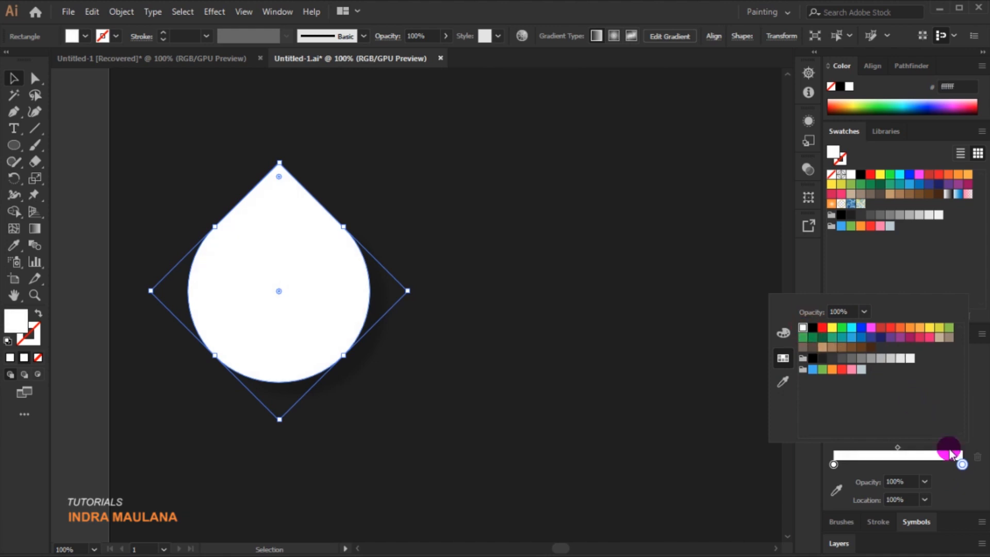
# Step: Set the gradient's ending stop to 30% opacity and the copied drop's body to 20% opacity
pyautogui.click(924, 482)
pyautogui.click(943, 360)
pyautogui.click(488, 354)
pyautogui.click(324, 247)
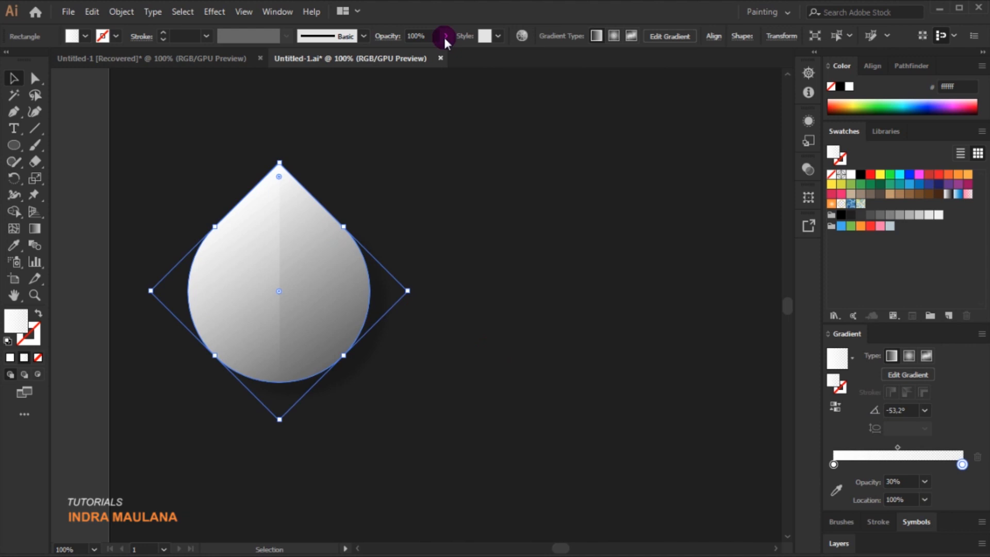
pyautogui.write('20')
pyautogui.press('Return')
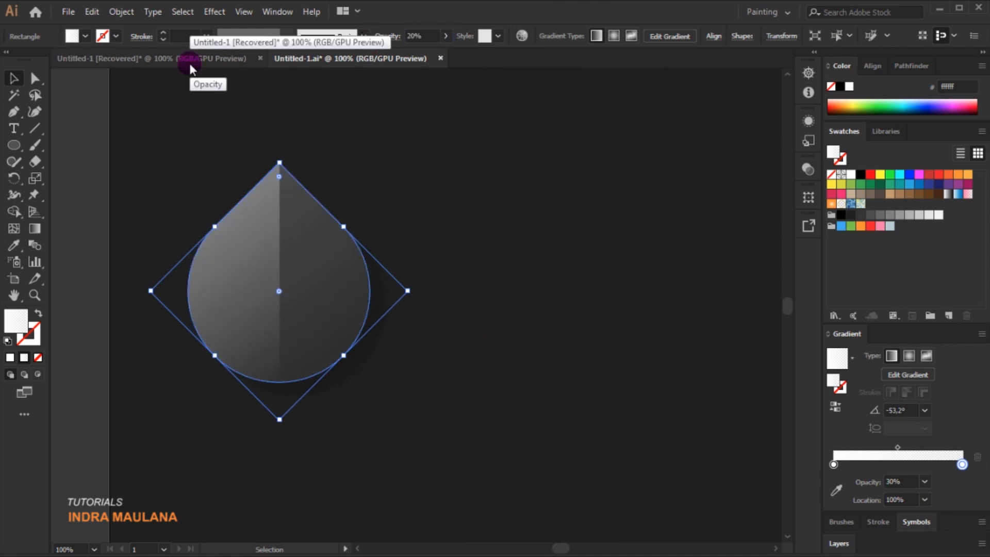
# Step: Copy the translucent drop's body and paste the copy directly in front of it
pyautogui.click(419, 333)
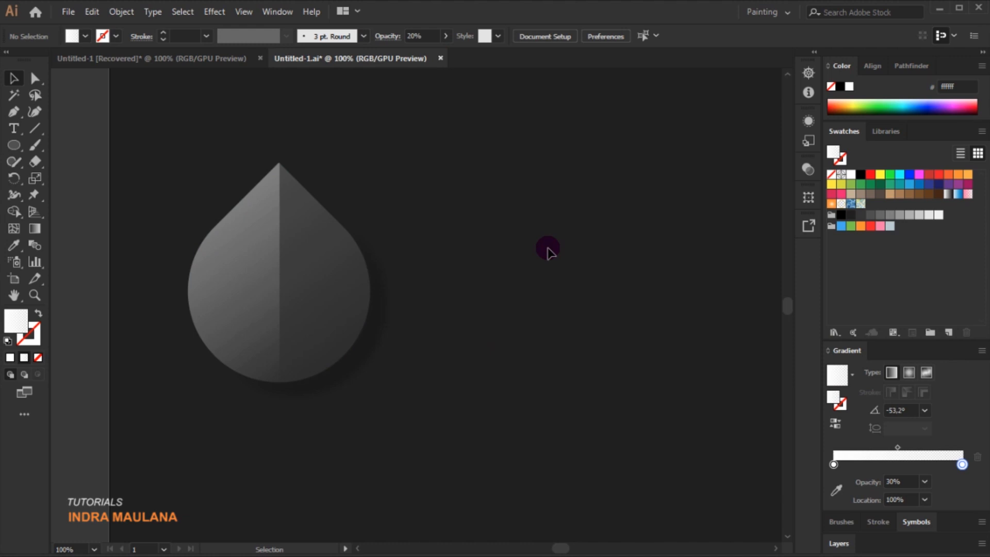
pyautogui.click(338, 250)
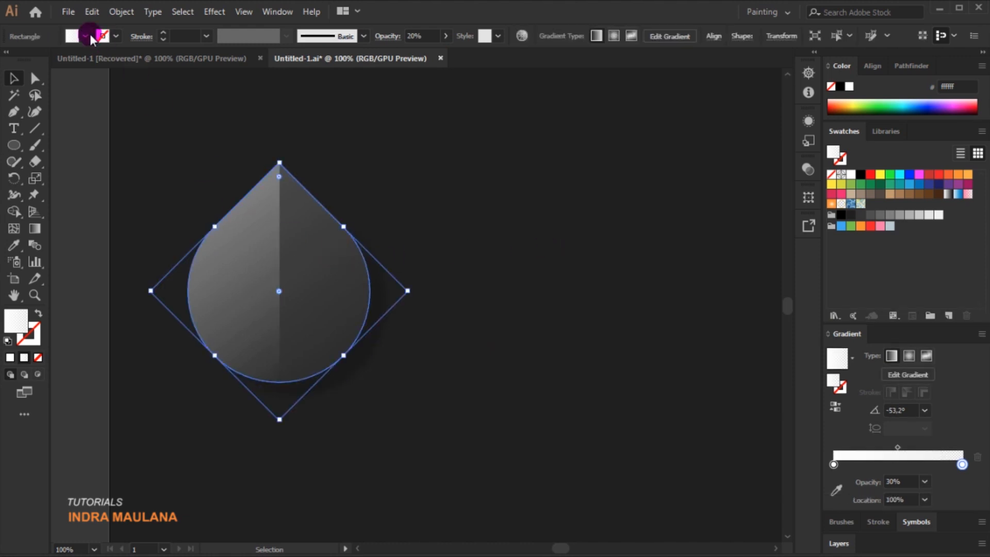
pyautogui.click(92, 11)
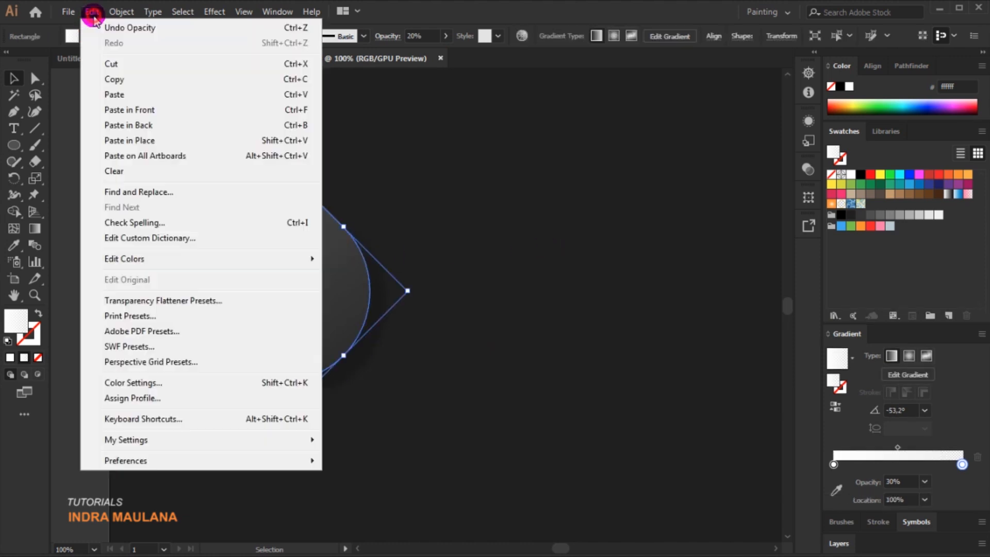
pyautogui.click(124, 82)
pyautogui.click(92, 11)
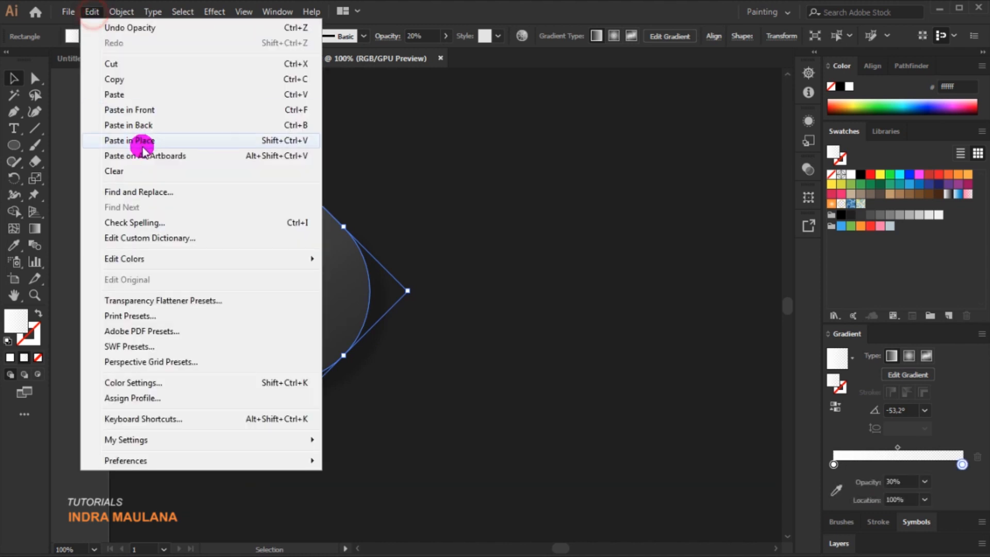
pyautogui.click(184, 110)
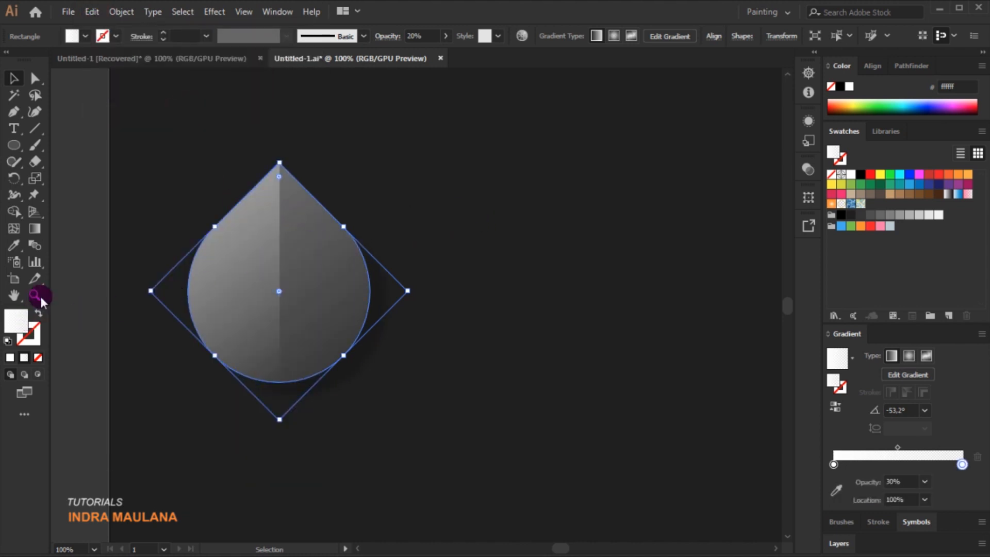
# Step: Swap the pasted drop's fill and stroke, then give it a yellow outline with no fill
pyautogui.click(39, 315)
pyautogui.click(116, 36)
pyautogui.click(56, 60)
pyautogui.click(513, 180)
pyautogui.click(513, 180)
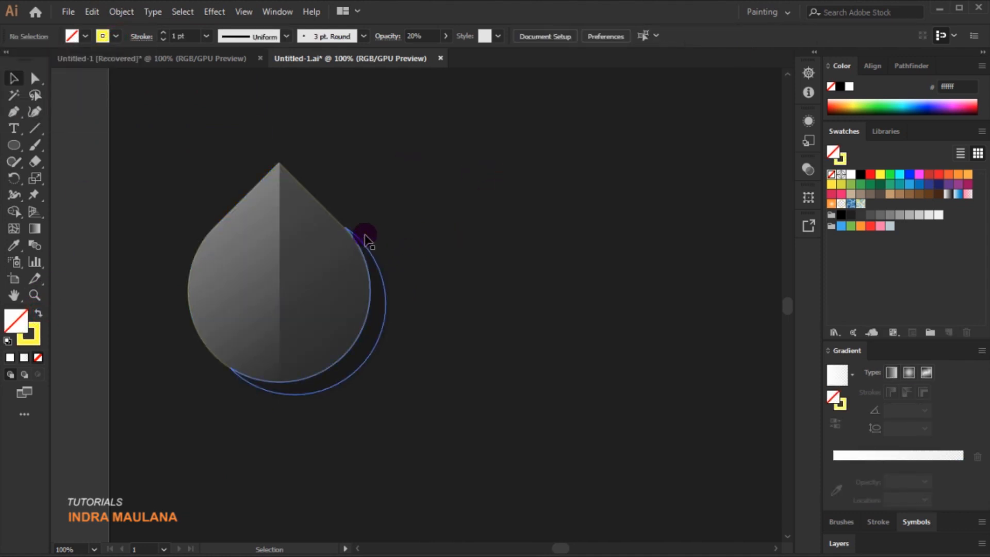
# Step: Bring the yellow drop outline to the front of the stacking order
pyautogui.scroll(3, 364, 207)
pyautogui.scroll(1, 196, 165)
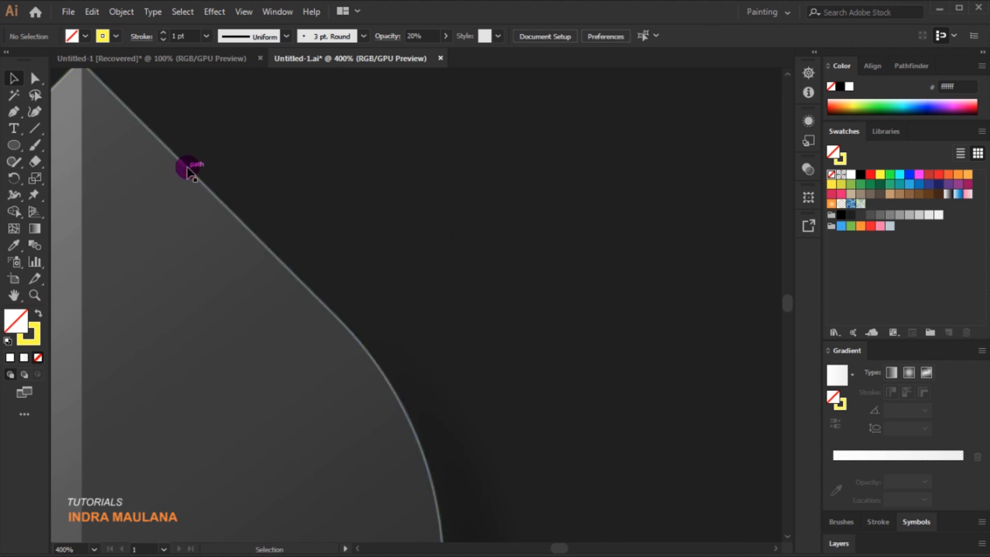
pyautogui.click(188, 170)
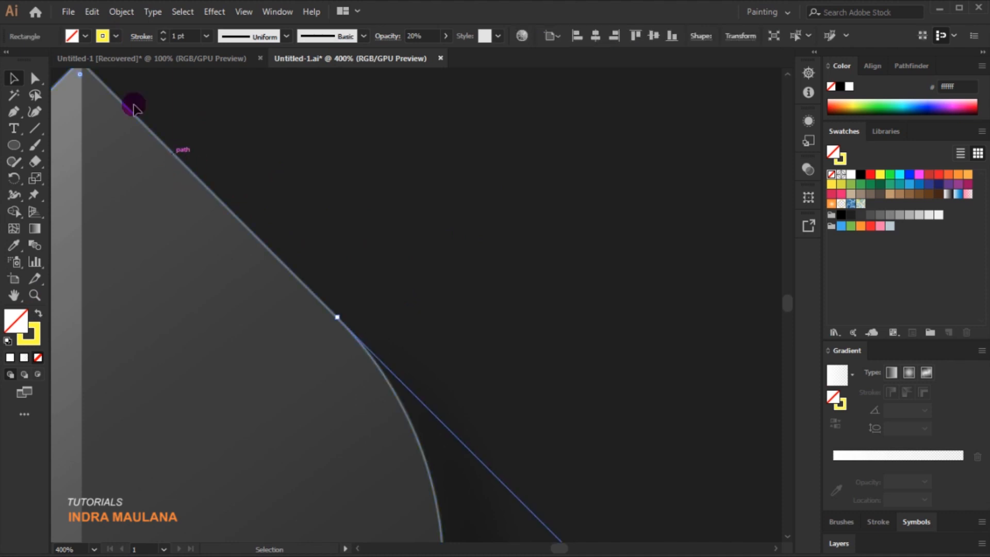
pyautogui.rightClick(125, 160)
pyautogui.moveTo(205, 387)
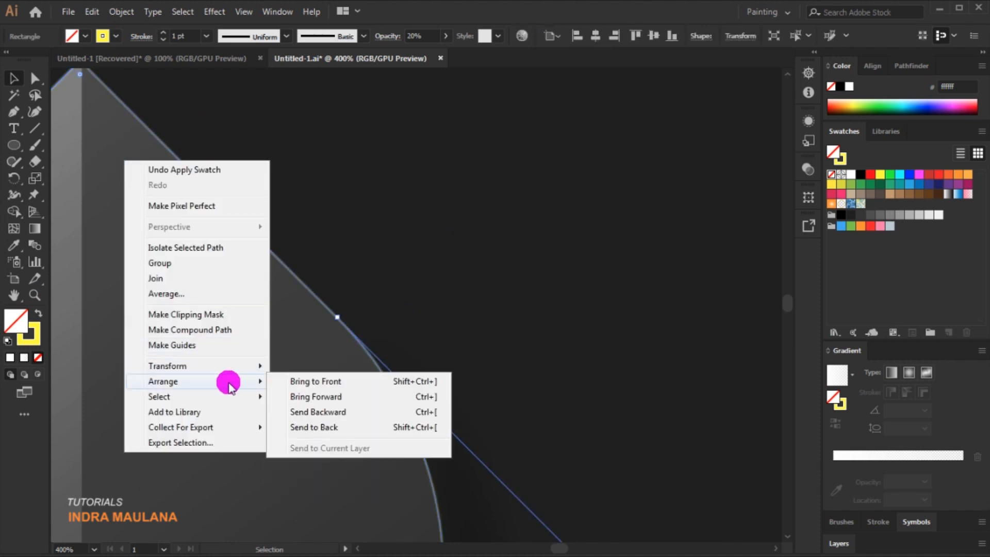
pyautogui.click(315, 381)
# Step: Set the yellow outline's opacity to 100% and deselect it
pyautogui.scroll(-1, 591, 206)
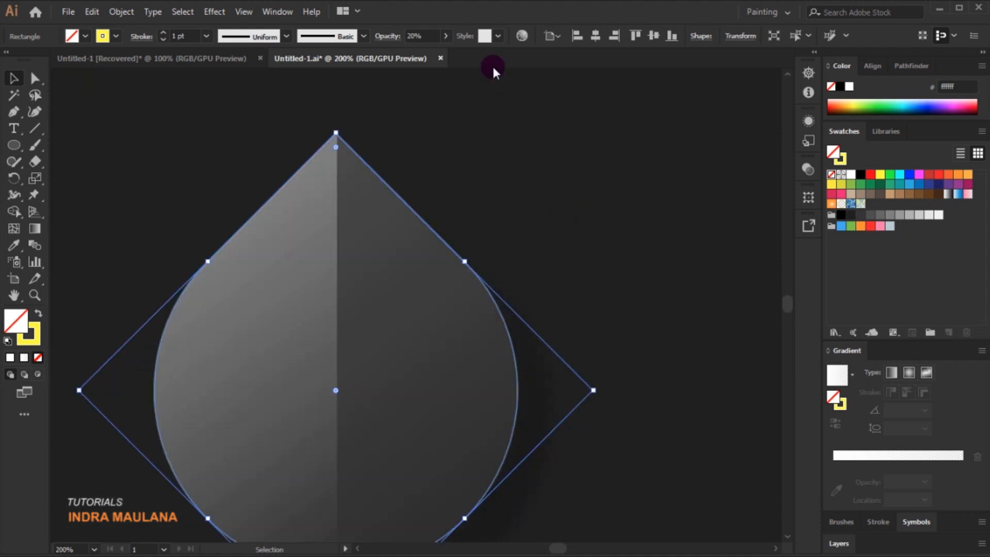
pyautogui.moveTo(402, 54)
pyautogui.mouseDown()
pyautogui.moveTo(495, 60)
pyautogui.moveTo(556, 184)
pyautogui.mouseUp()
pyautogui.click(557, 181)
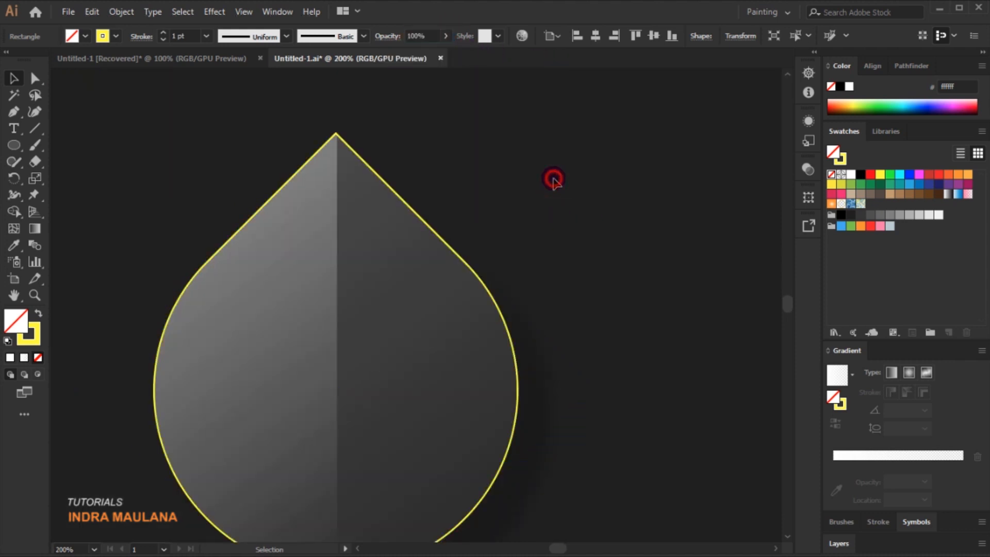
pyautogui.click(553, 179)
# Step: Expand the yellow drop outline into a filled shape
pyautogui.click(410, 209)
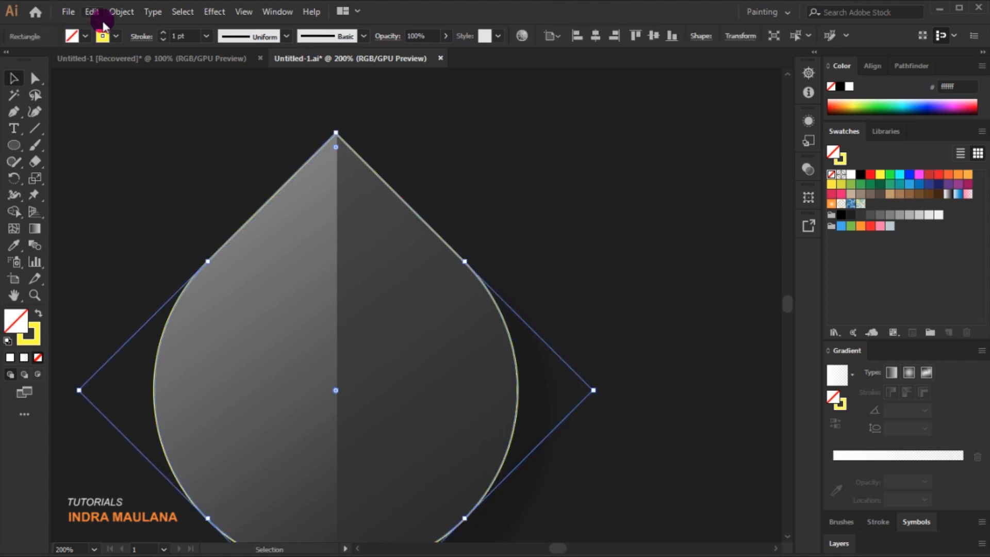
pyautogui.click(129, 13)
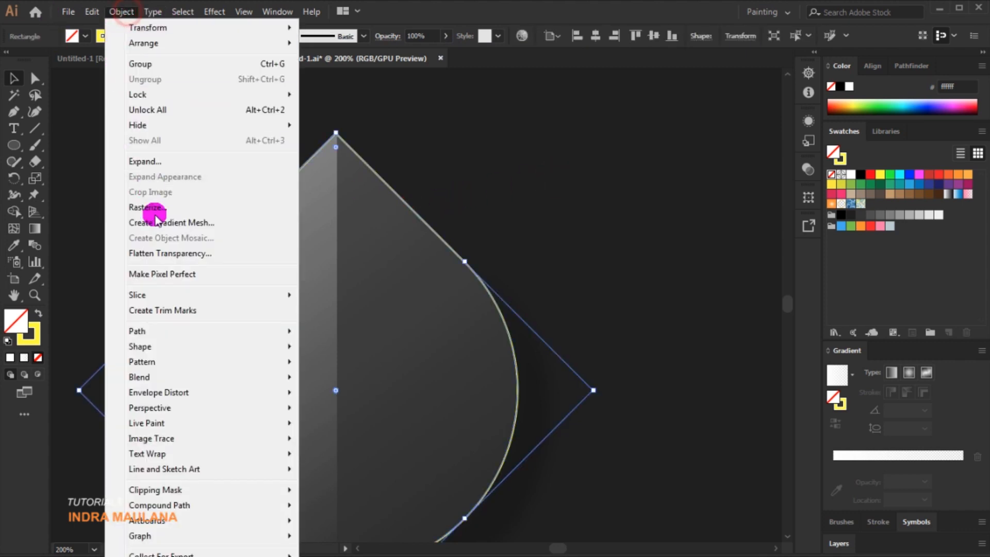
pyautogui.click(152, 159)
pyautogui.click(459, 360)
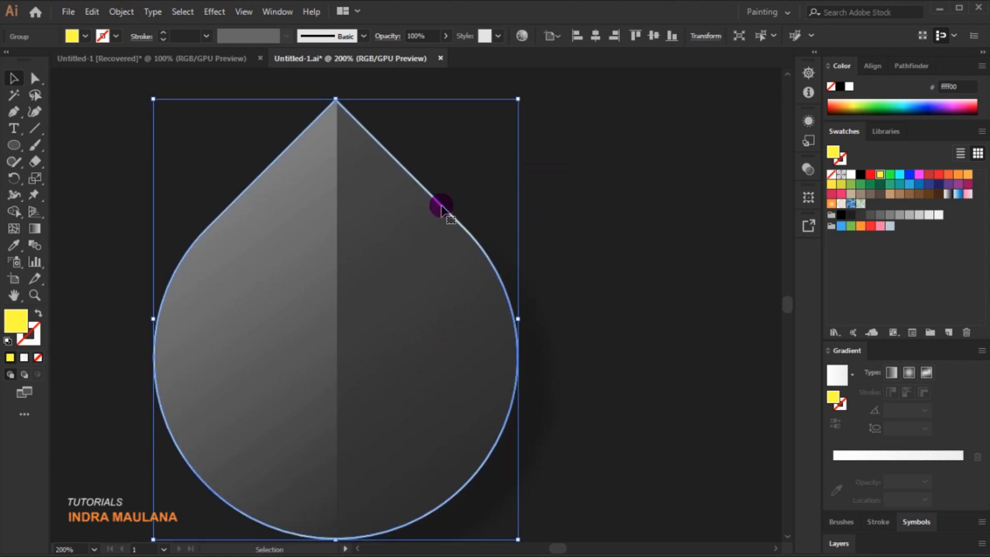
# Step: Sample the drop body's white gradient onto the expanded outline with the Eyedropper and set the outline's opacity to 100%
pyautogui.click(14, 245)
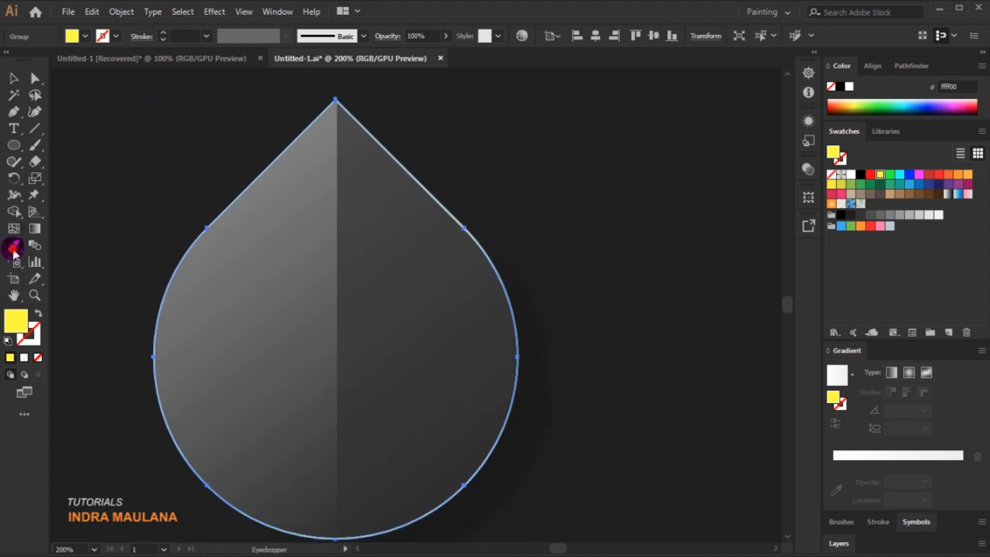
pyautogui.click(417, 249)
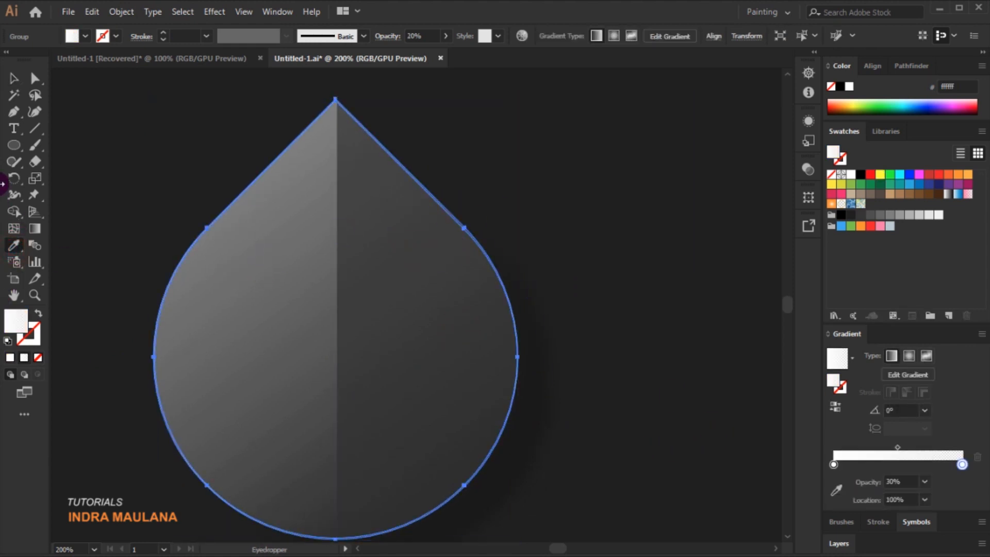
pyautogui.click(14, 79)
pyautogui.click(444, 36)
pyautogui.moveTo(405, 53); pyautogui.dragTo(437, 54)
pyautogui.click(610, 225)
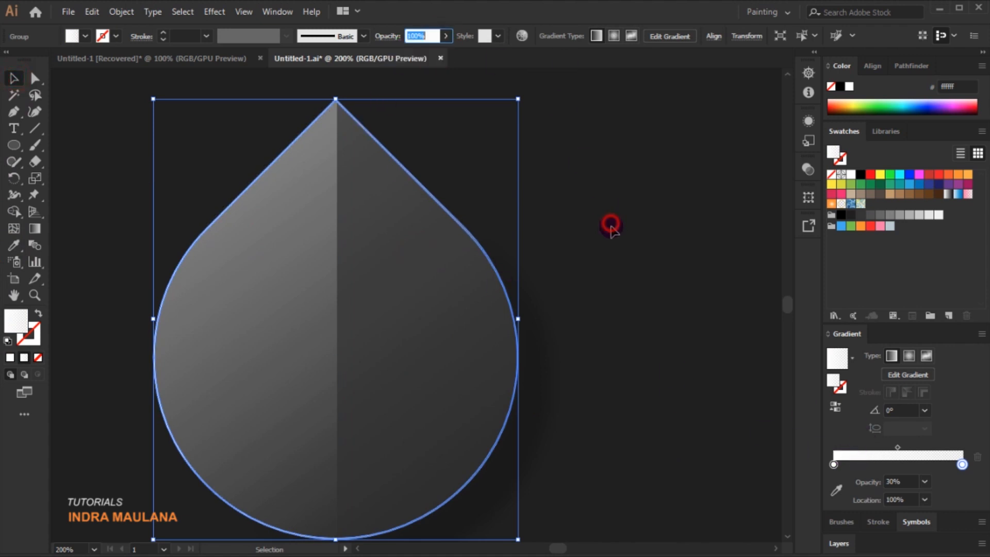
pyautogui.scroll(-4, 612, 227)
pyautogui.click(613, 229)
# Step: Redraw the outline's gradient diagonally across the drop at an angle of about -40.6°
pyautogui.scroll(3, 608, 239)
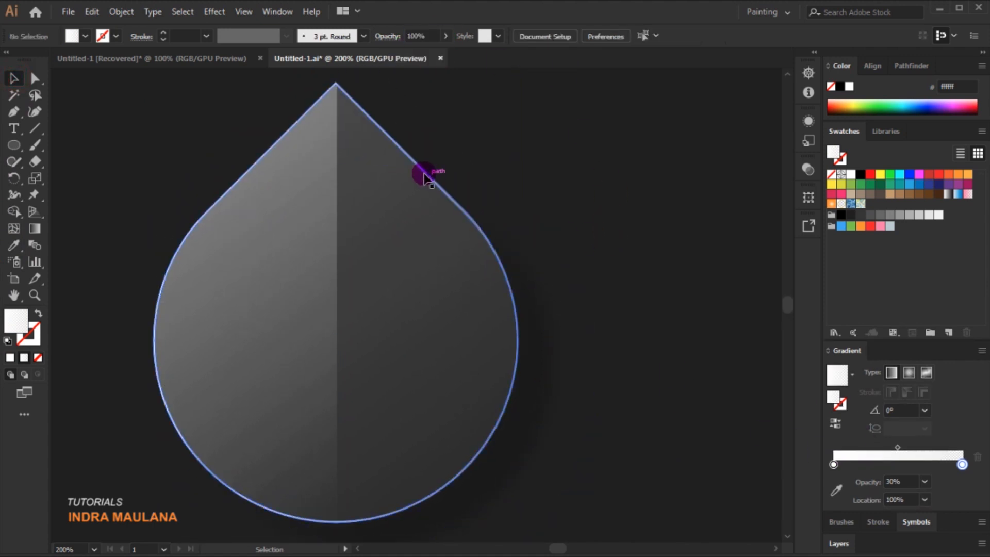
pyautogui.click(424, 175)
pyautogui.click(962, 464)
pyautogui.click(35, 228)
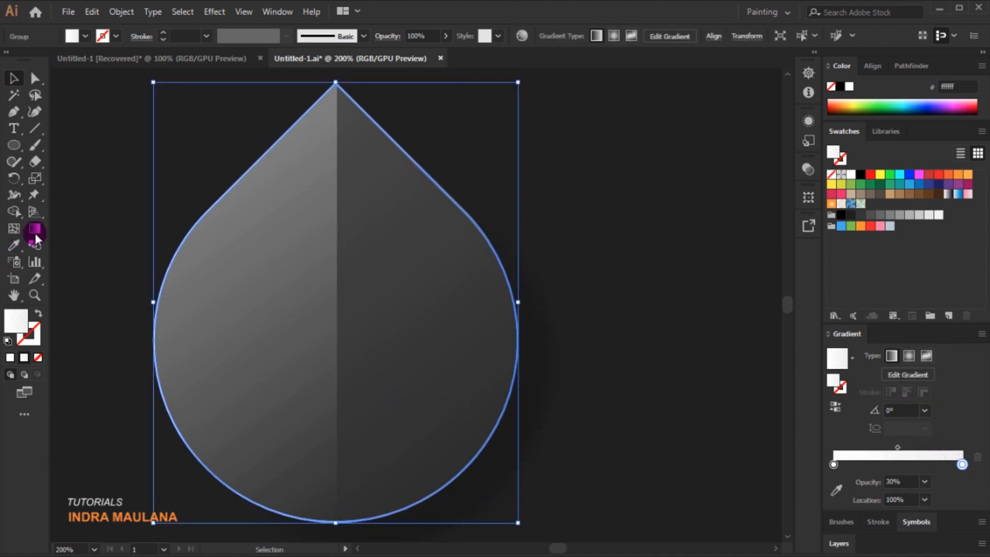
pyautogui.moveTo(226, 143); pyautogui.dragTo(435, 349)
pyautogui.moveTo(177, 148)
pyautogui.mouseDown()
pyautogui.moveTo(442, 387)
pyautogui.moveTo(497, 451)
pyautogui.mouseUp()
pyautogui.click(12, 76)
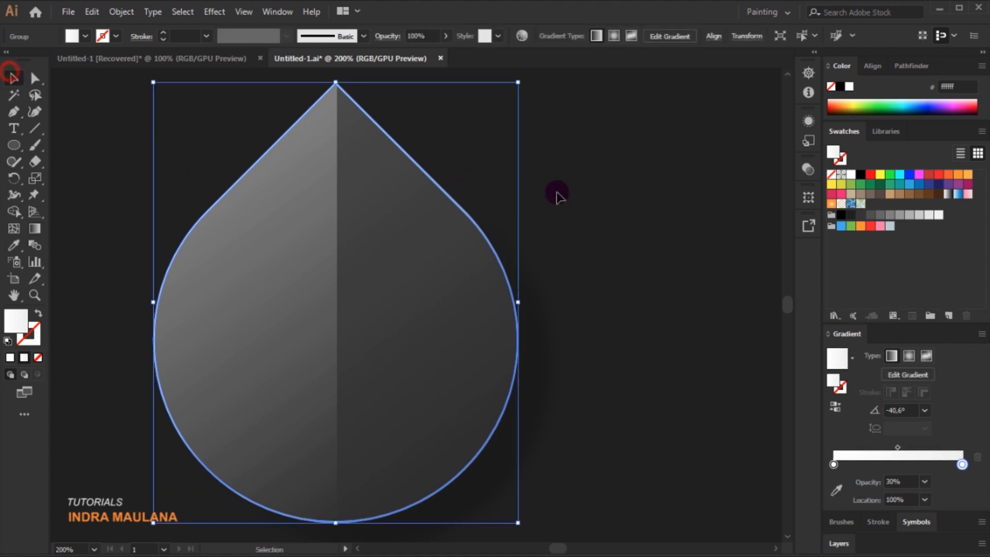
pyautogui.click(559, 196)
# Step: Set the outline's gradient angle to -11°
pyautogui.scroll(-1, 566, 223)
pyautogui.click(472, 201)
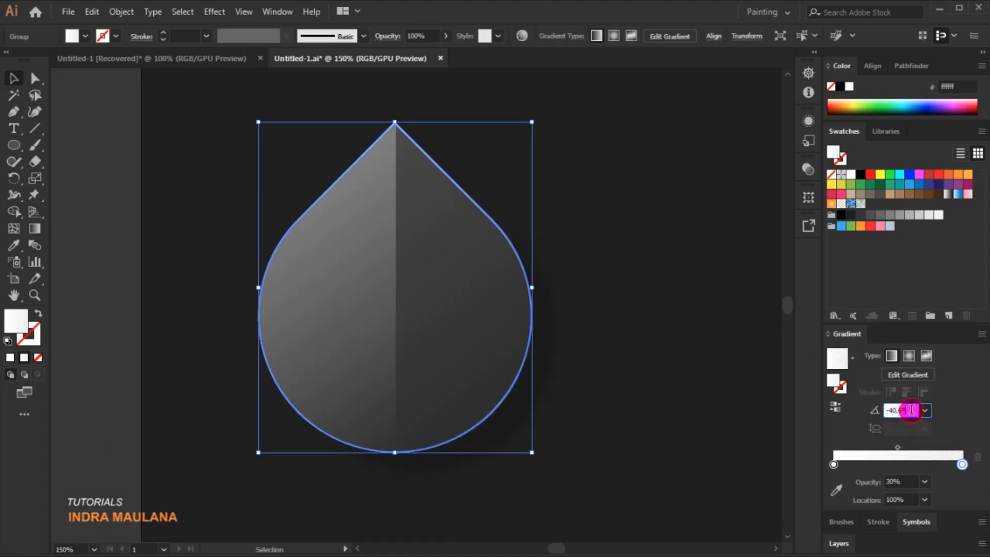
pyautogui.write('-15')
pyautogui.press('Return')
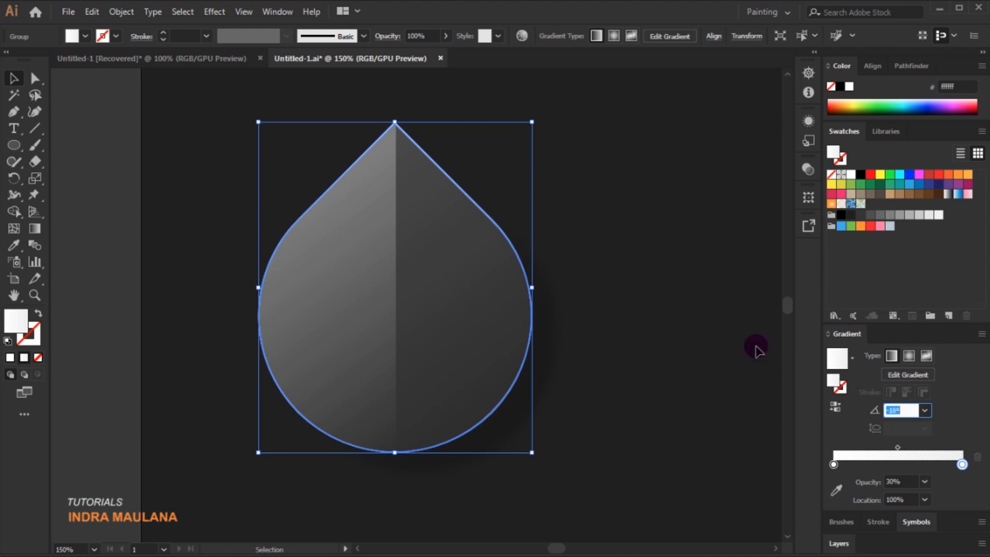
pyautogui.click(734, 326)
# Step: Move the midpoint of the outline's gradient to a location of about 29.37%
pyautogui.click(467, 194)
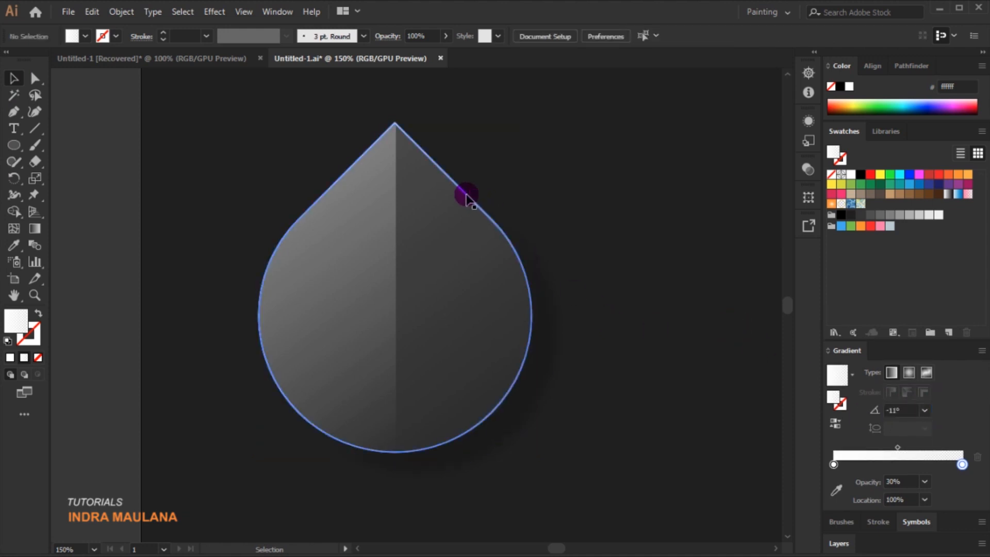
pyautogui.click(921, 396)
pyautogui.moveTo(898, 449); pyautogui.dragTo(872, 449)
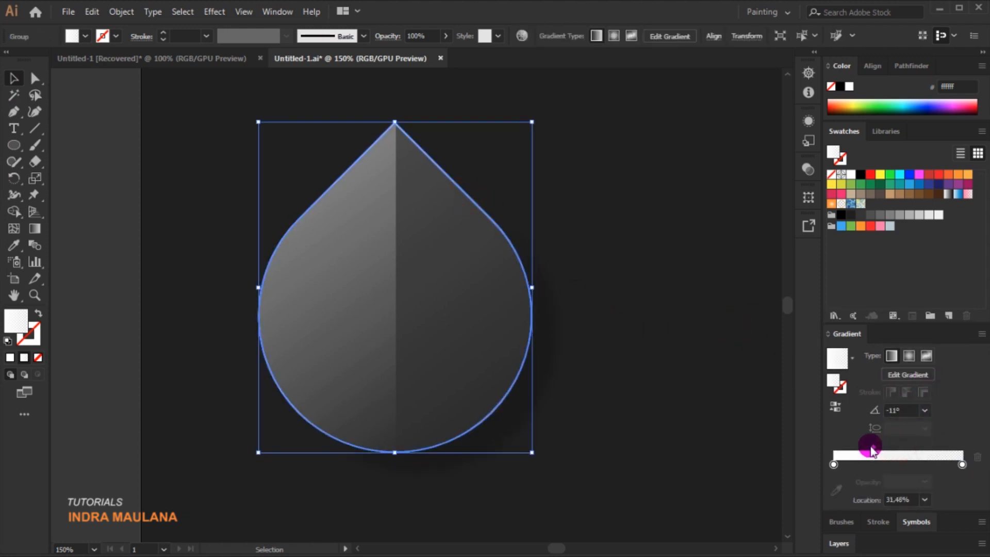
pyautogui.click(639, 311)
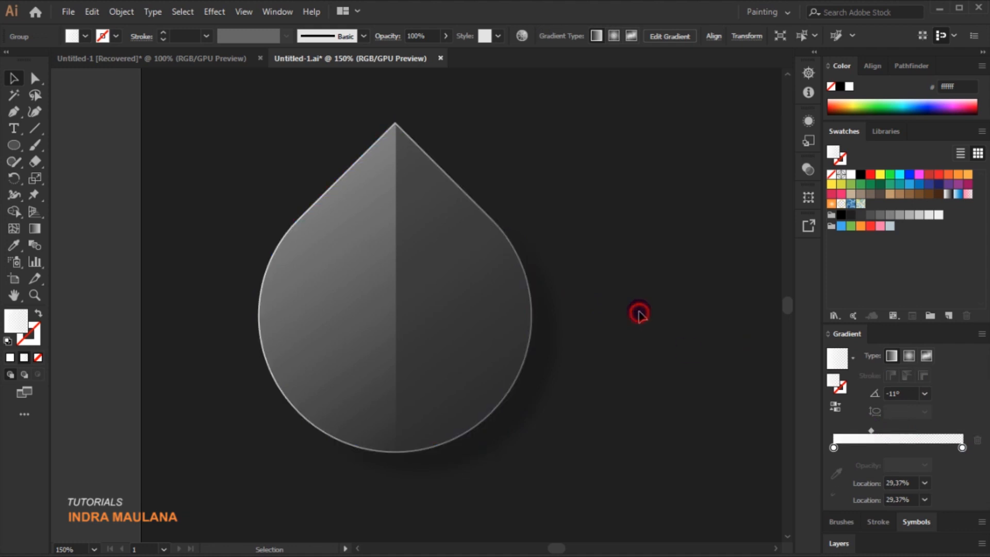
# Step: Set the outline's gradient angle to -46° and deselect it
pyautogui.click(453, 178)
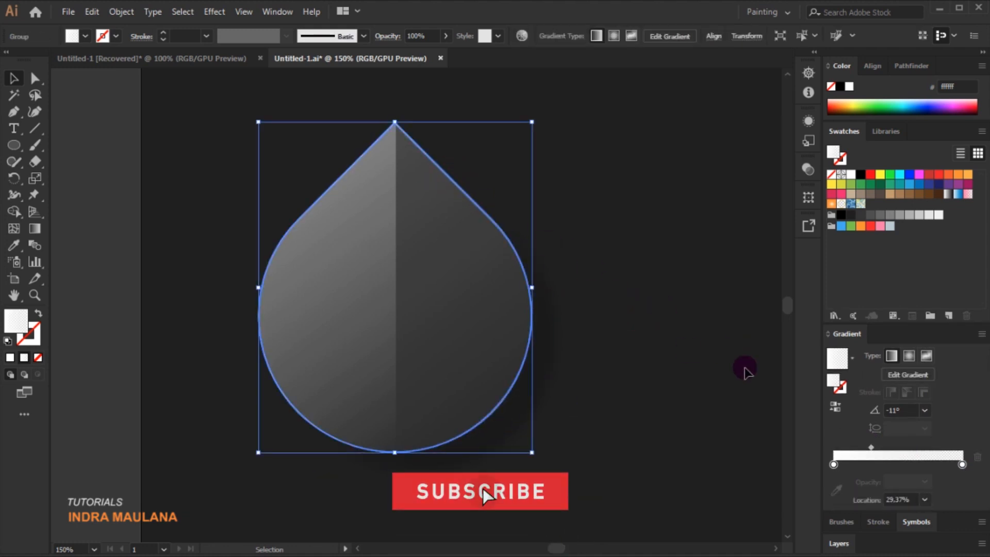
pyautogui.click(907, 410)
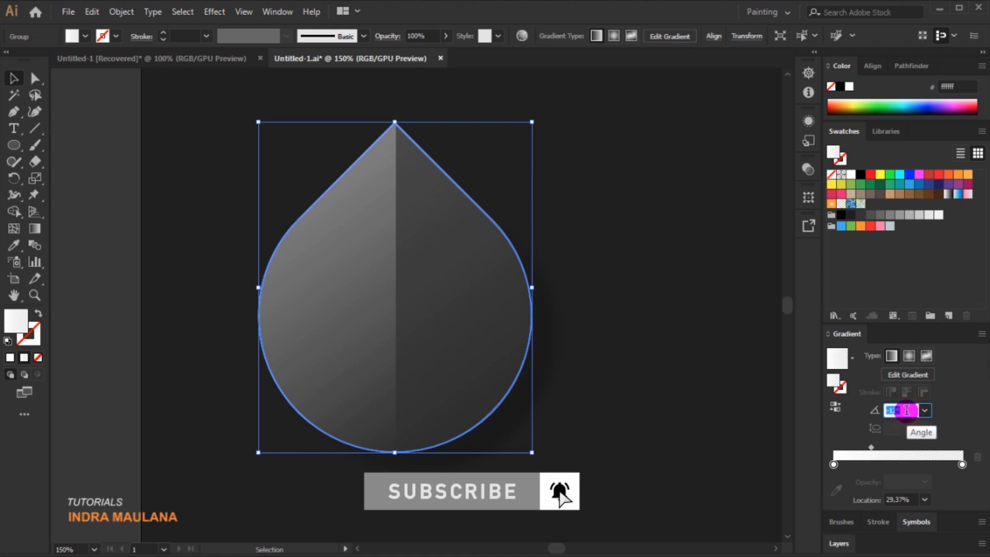
pyautogui.click(691, 288)
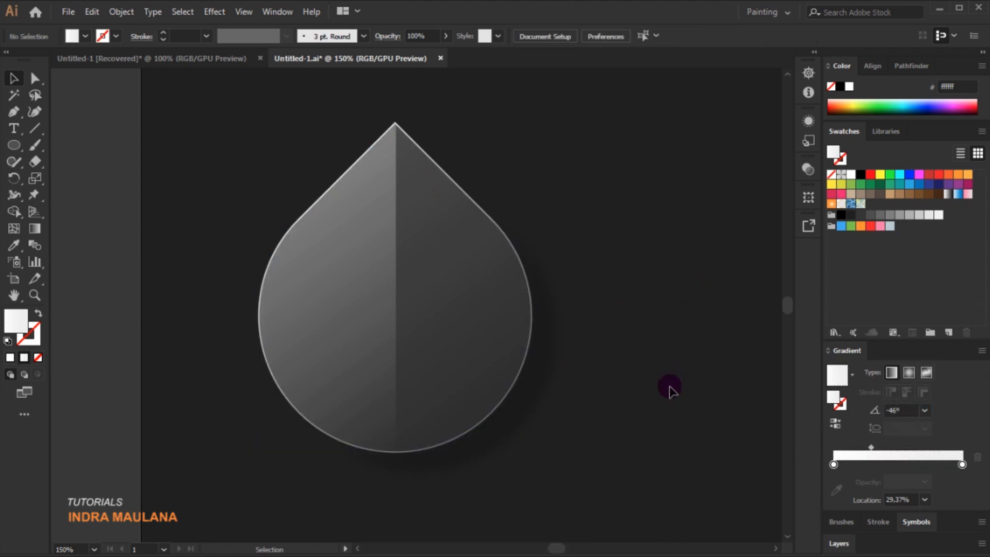
# Step: Redraw the gradient on the drop's left half at about -57.8° and set that half's opacity to 23%
pyautogui.scroll(-2, 670, 390)
pyautogui.moveTo(664, 415); pyautogui.dragTo(586, 354)
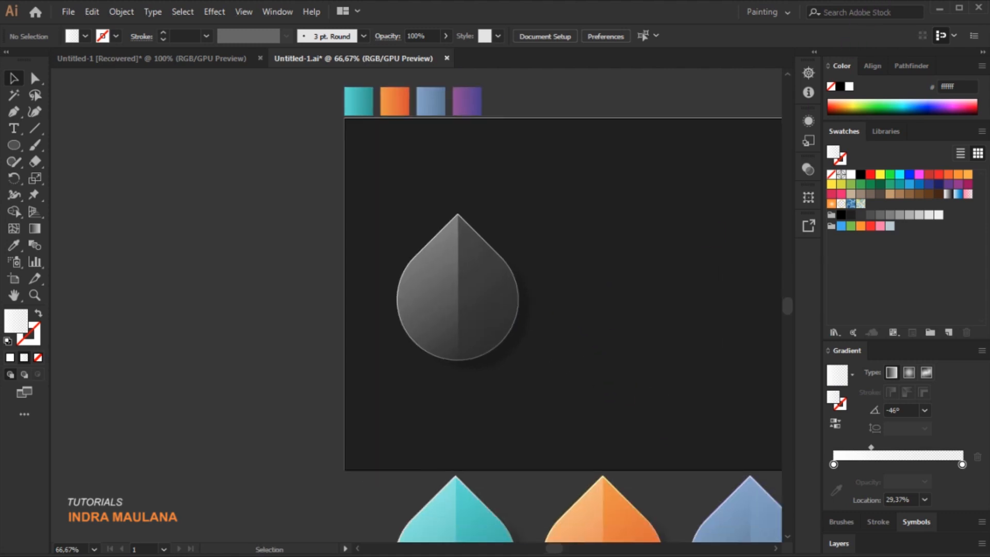
pyautogui.click(414, 272)
pyautogui.click(34, 229)
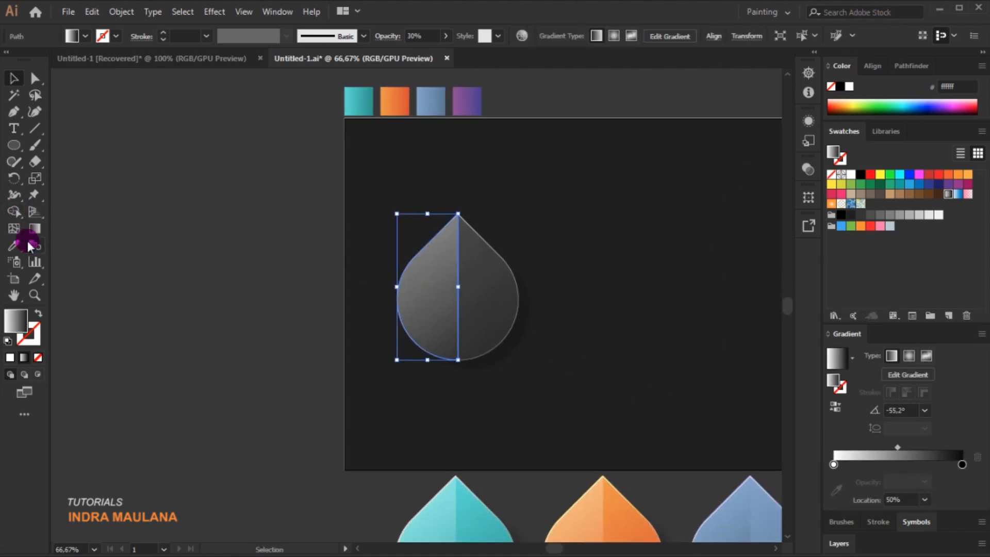
pyautogui.moveTo(380, 200); pyautogui.dragTo(464, 318)
pyautogui.moveTo(487, 382); pyautogui.dragTo(407, 261)
pyautogui.moveTo(395, 213); pyautogui.dragTo(504, 356)
pyautogui.moveTo(384, 179); pyautogui.dragTo(490, 367)
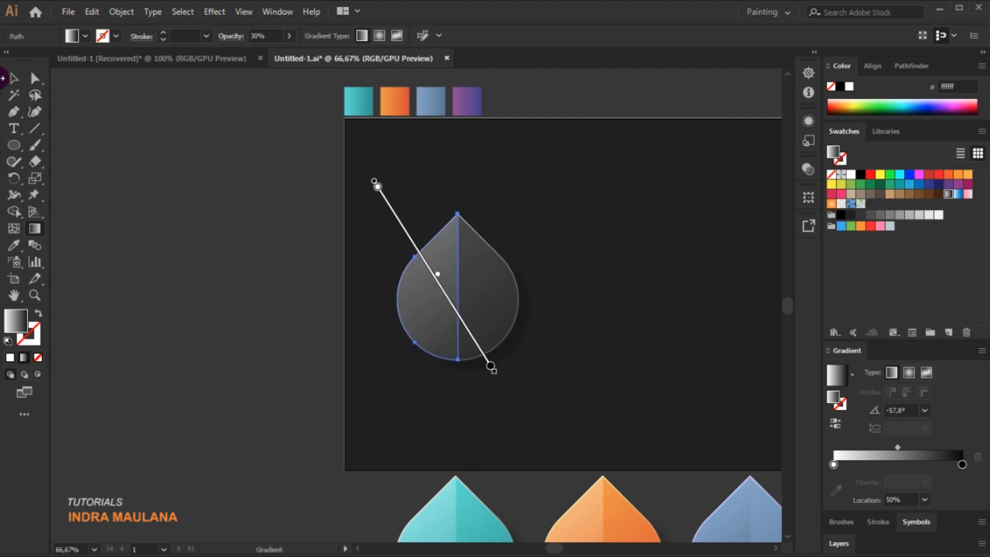
pyautogui.click(13, 79)
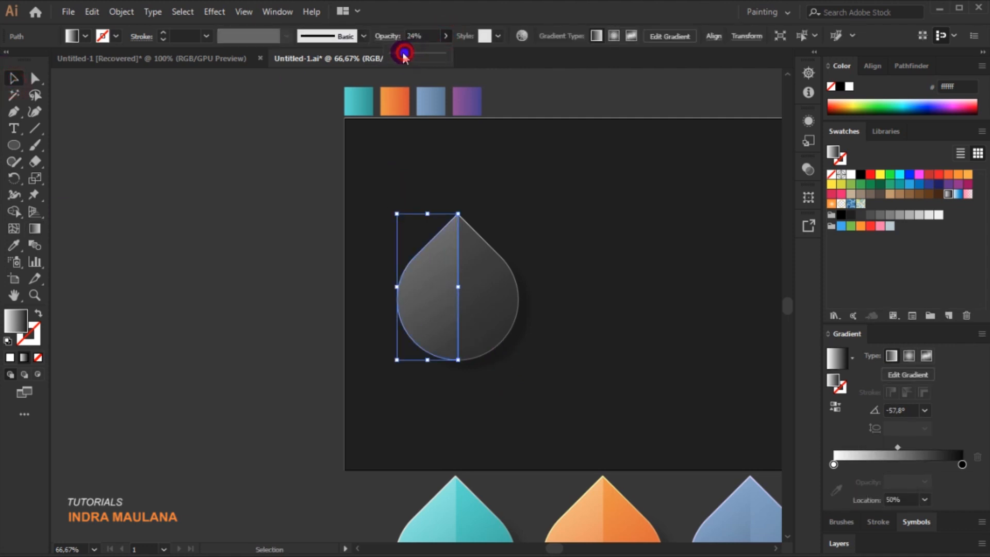
pyautogui.click(551, 209)
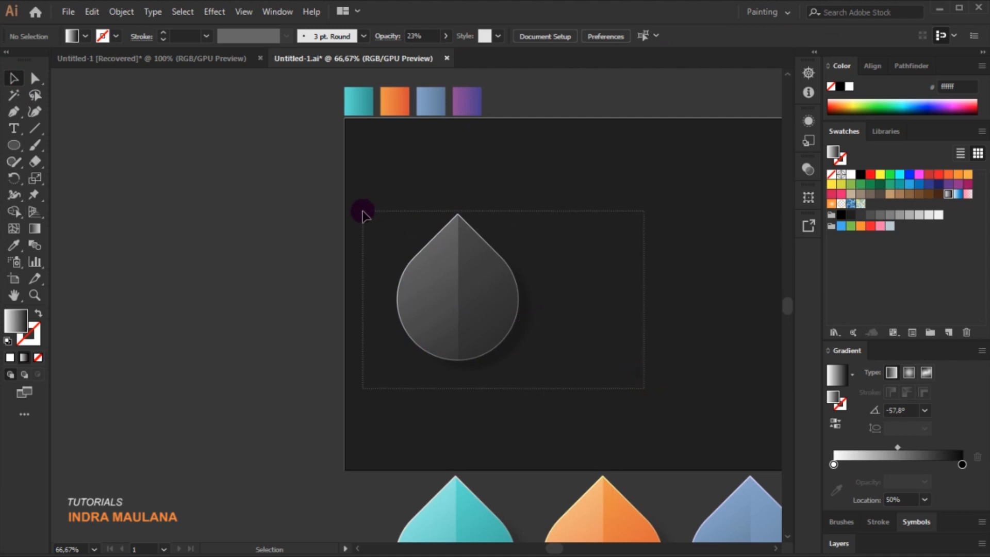
# Step: Group all parts of the translucent drop and deselect the group
pyautogui.moveTo(360, 212); pyautogui.dragTo(568, 276)
pyautogui.rightClick(490, 287)
pyautogui.click(538, 374)
pyautogui.click(531, 223)
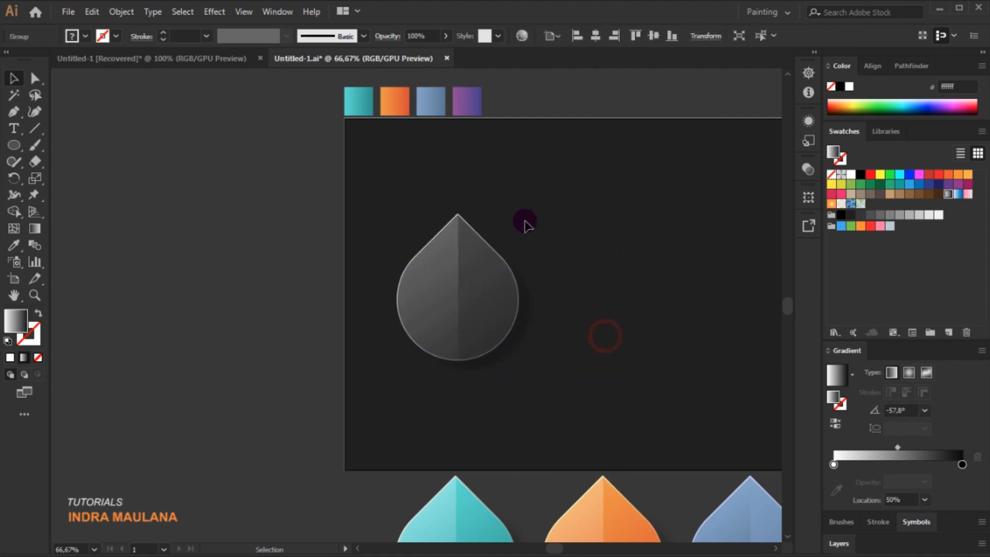
# Step: Draw a circle centred on the translucent drop's tip and fill it with a radial white-to-black gradient
pyautogui.scroll(2, 530, 223)
pyautogui.click(15, 142)
pyautogui.scroll(3, 398, 223)
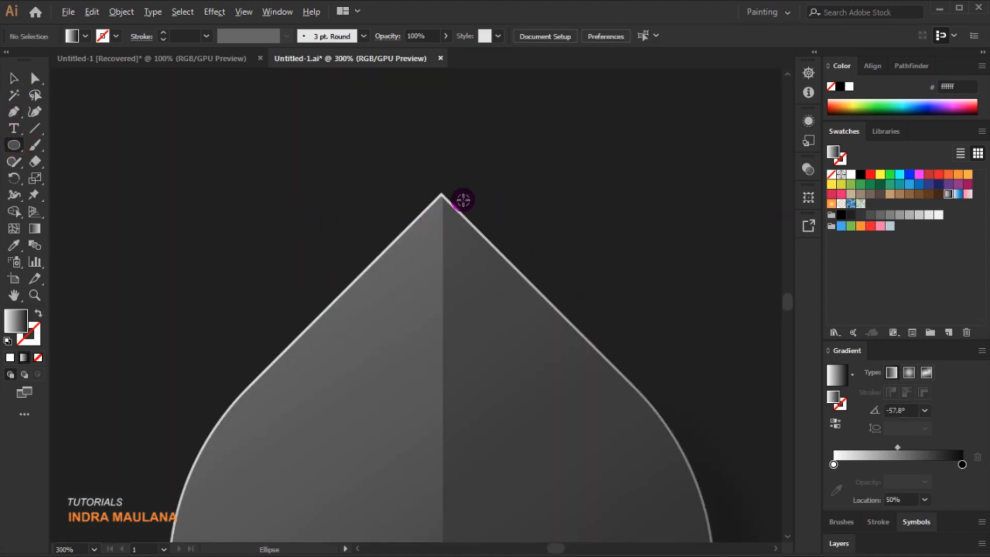
pyautogui.moveTo(441, 194)
pyautogui.mouseDown()
pyautogui.moveTo(496, 234)
pyautogui.moveTo(501, 253)
pyautogui.mouseUp()
pyautogui.click(12, 78)
pyautogui.click(850, 355)
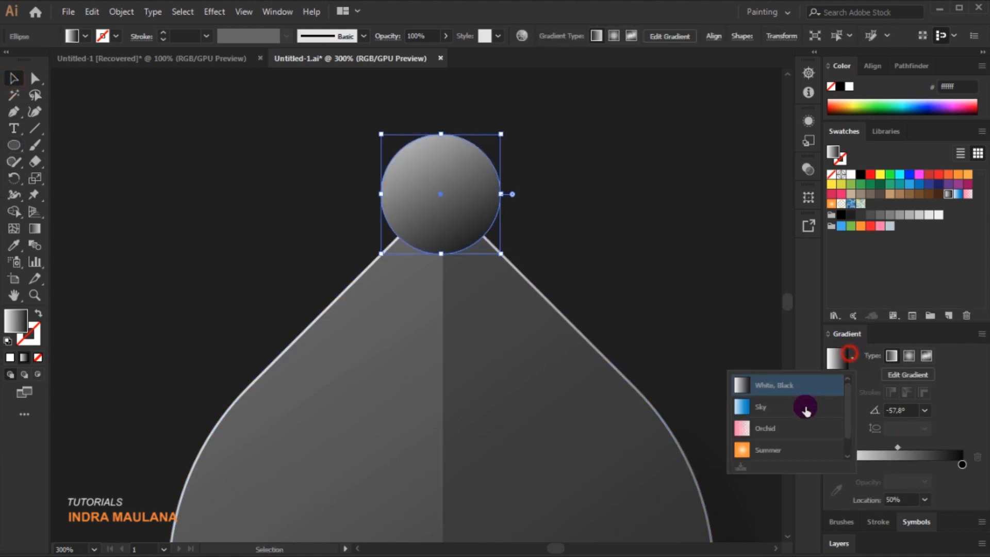
pyautogui.click(779, 387)
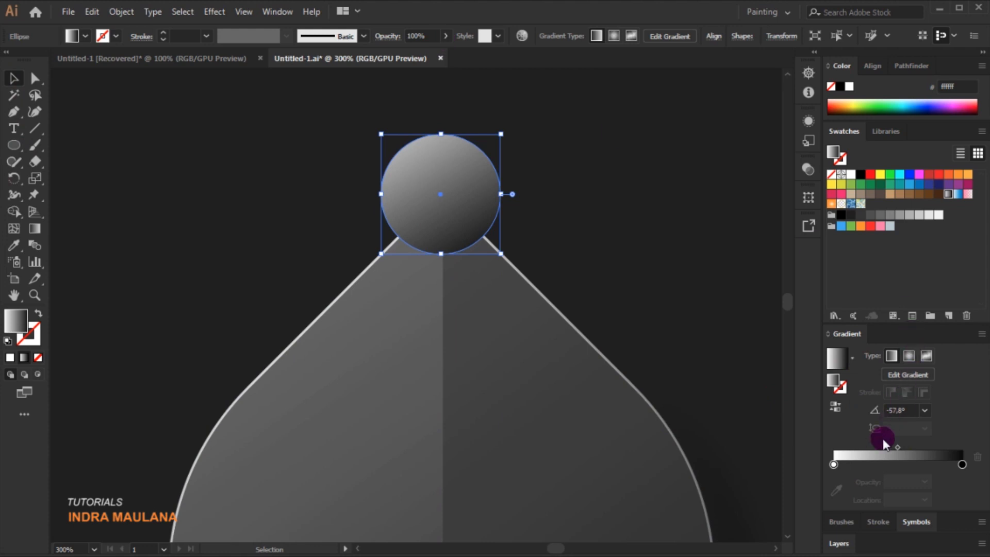
pyautogui.click(910, 355)
# Step: Change the circle's blending mode so its black drops out, and tighten its radial gradient with the black stop at 65.67%
pyautogui.click(384, 37)
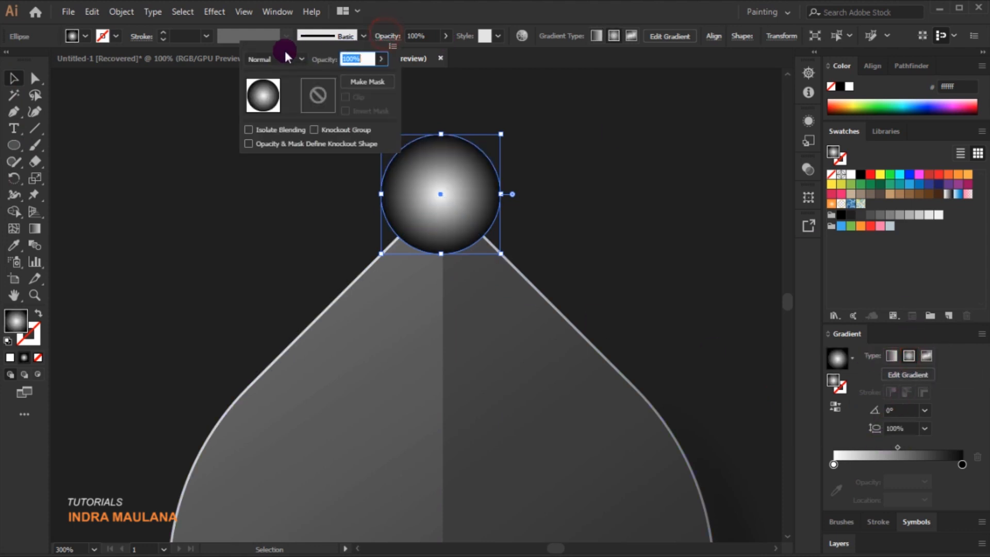
pyautogui.click(278, 61)
pyautogui.click(269, 159)
pyautogui.click(35, 228)
pyautogui.moveTo(509, 195)
pyautogui.mouseDown()
pyautogui.moveTo(459, 198)
pyautogui.moveTo(488, 195)
pyautogui.mouseUp()
pyautogui.click(475, 195)
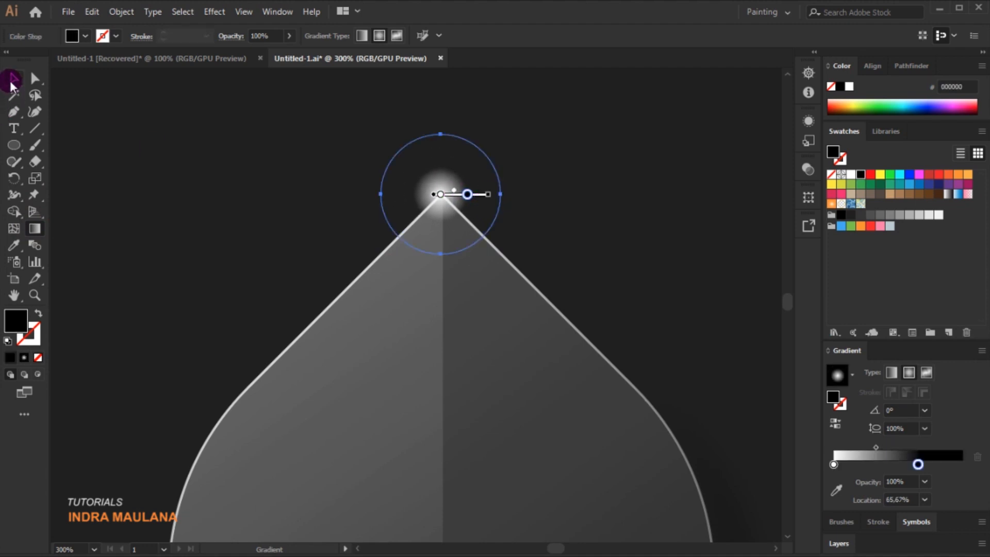
pyautogui.click(12, 82)
pyautogui.click(192, 139)
# Step: Move the midpoint of the glow circle's gradient to a location of about 30.66% and deselect the circle
pyautogui.scroll(-2, 358, 207)
pyautogui.scroll(2, 336, 205)
pyautogui.click(472, 188)
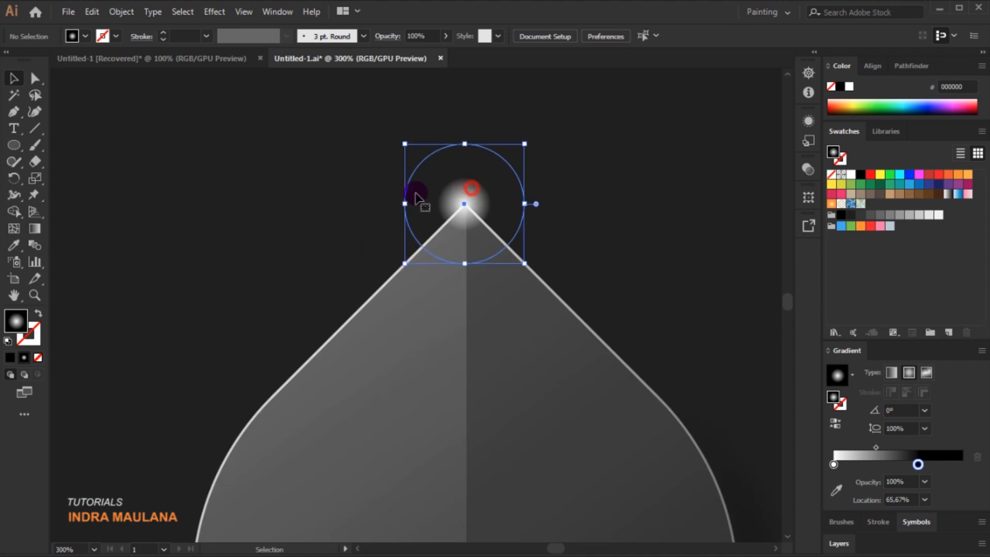
pyautogui.moveTo(876, 447); pyautogui.dragTo(861, 452)
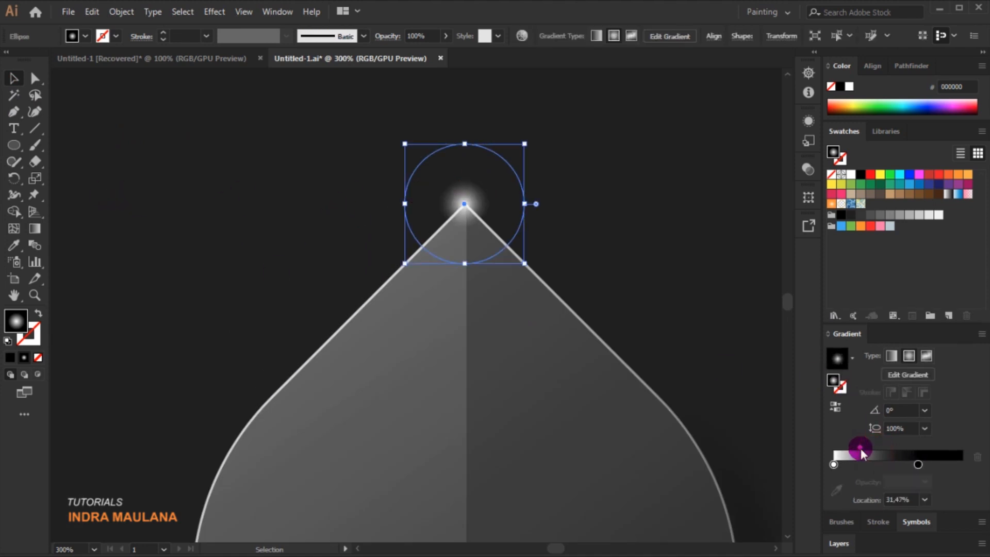
pyautogui.click(698, 265)
# Step: Group the translucent drop with its tip glow and deselect the group
pyautogui.scroll(-3, 686, 262)
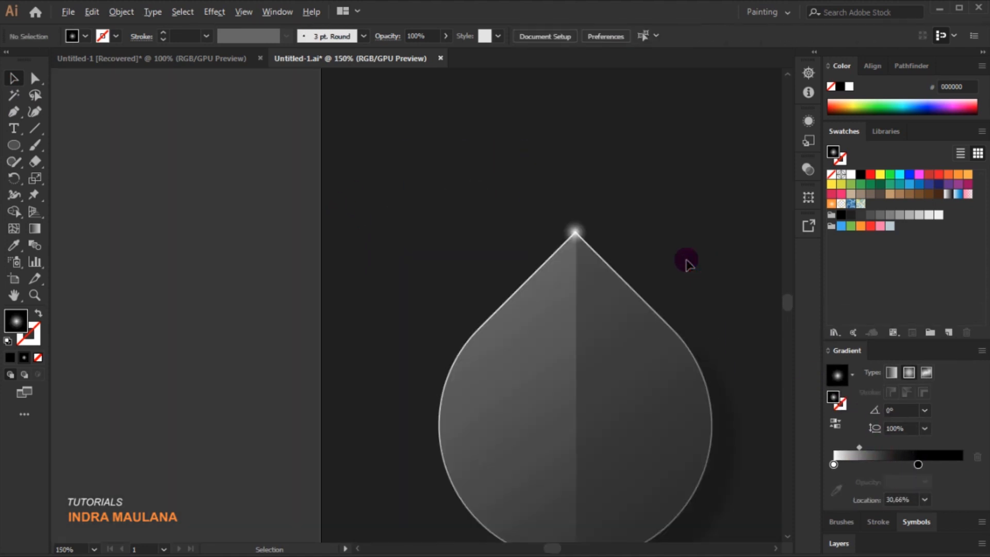
pyautogui.moveTo(726, 312); pyautogui.dragTo(597, 257)
pyautogui.moveTo(601, 410); pyautogui.dragTo(601, 411)
pyautogui.rightClick(480, 238)
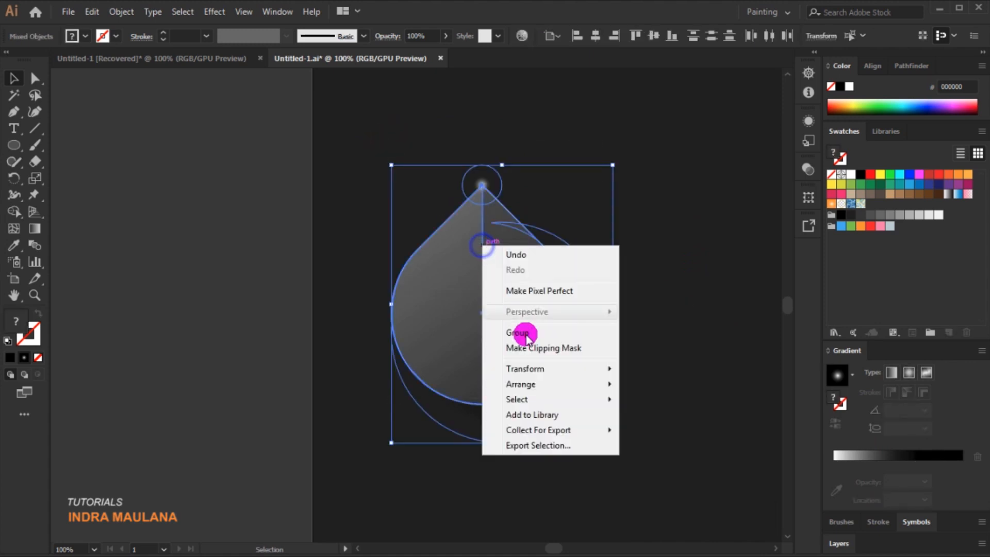
pyautogui.click(495, 332)
pyautogui.click(661, 287)
# Step: Move the grouped translucent drop off the artboard, beside its lower-left corner
pyautogui.scroll(-2, 546, 327)
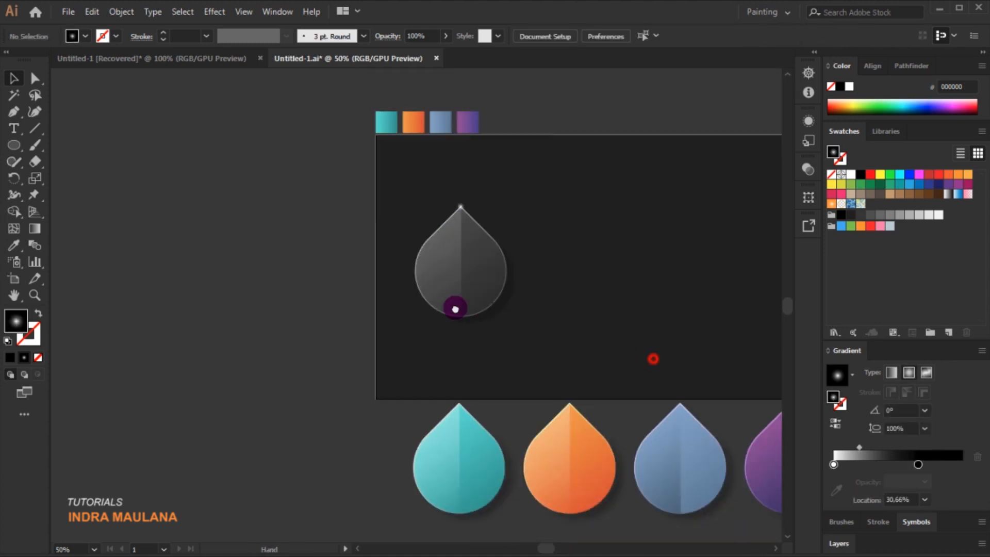
pyautogui.moveTo(546, 327); pyautogui.dragTo(355, 288)
pyautogui.moveTo(272, 239); pyautogui.dragTo(137, 436)
pyautogui.click(503, 281)
pyautogui.moveTo(516, 229); pyautogui.dragTo(557, 253)
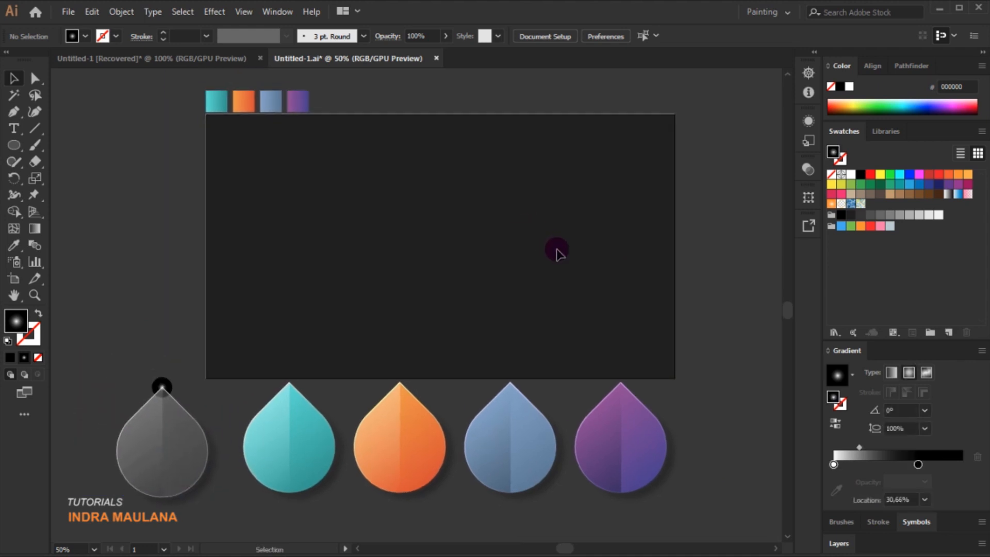
# Step: Move the teal drop onto the centre of the artboard and deselect it
pyautogui.click(311, 453)
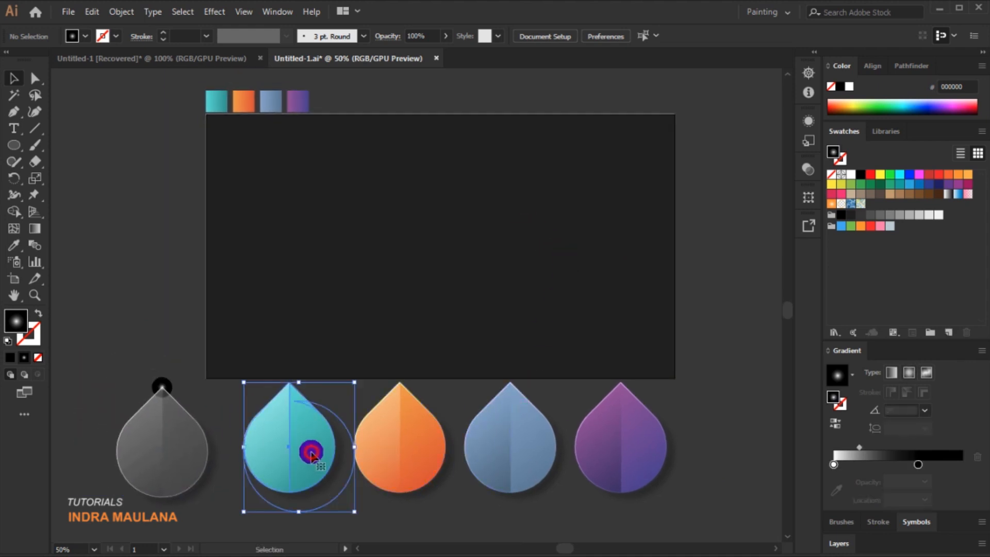
pyautogui.moveTo(300, 464); pyautogui.dragTo(451, 263)
pyautogui.click(625, 264)
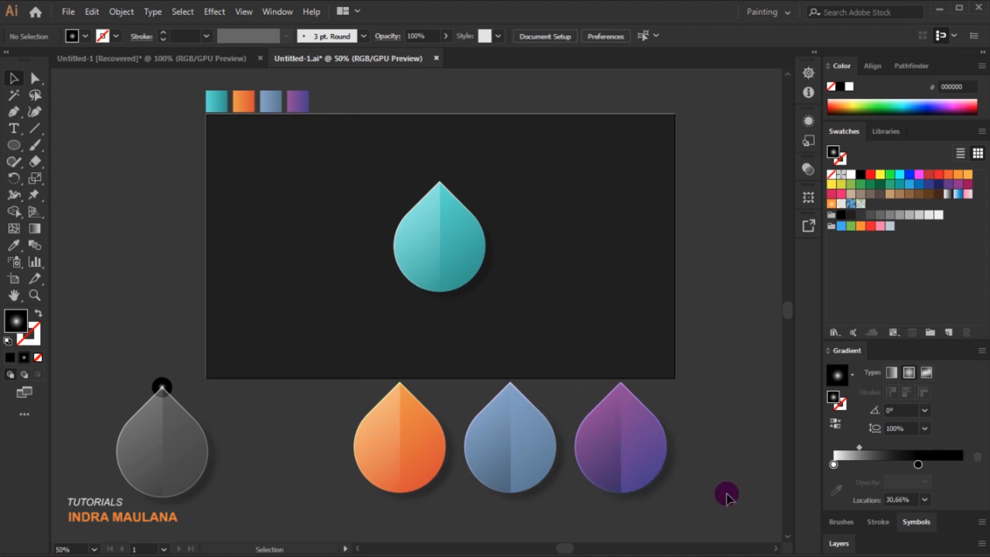
# Step: Select all artwork, turn on the Scale Strokes & Effects option, and deselect everything
pyautogui.hotkey('ctrl', 'a')
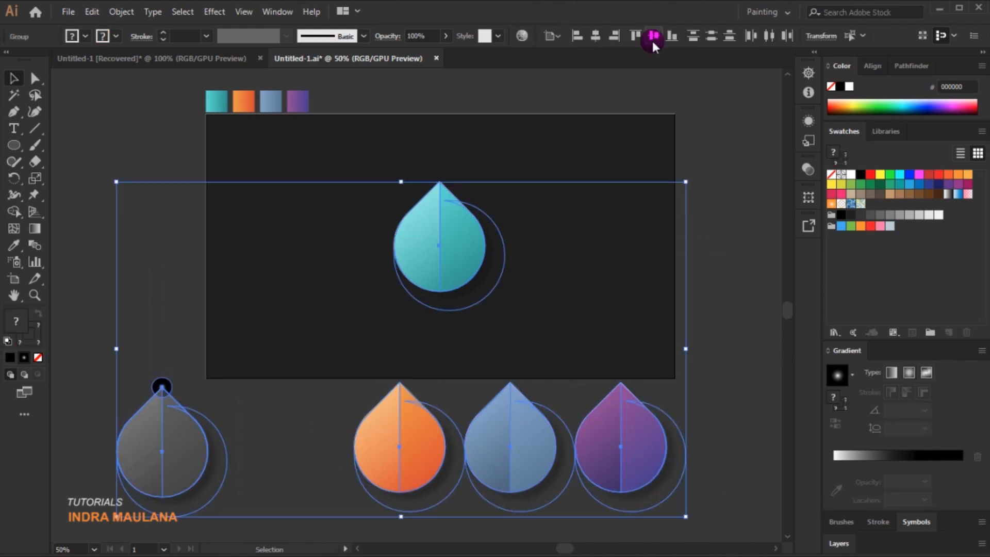
pyautogui.click(827, 37)
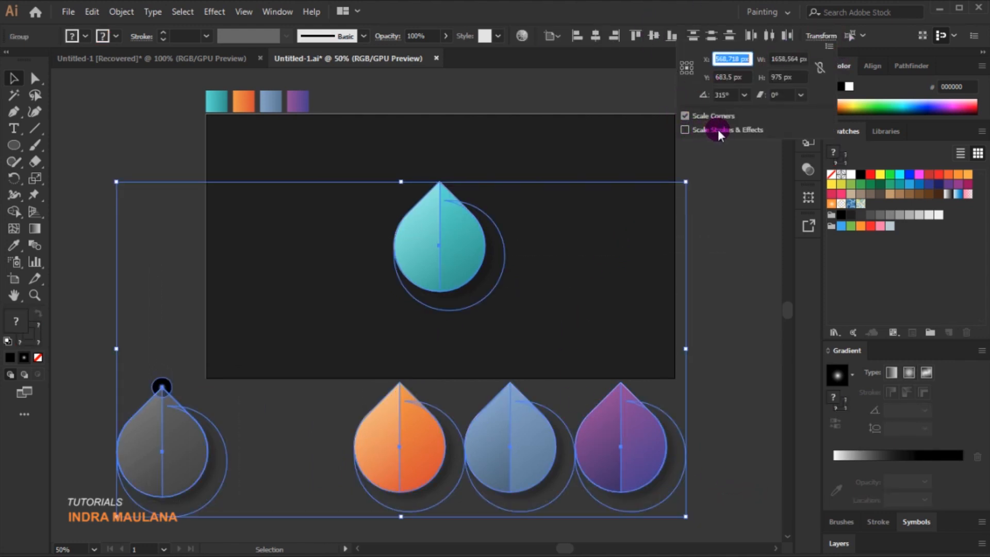
pyautogui.click(688, 130)
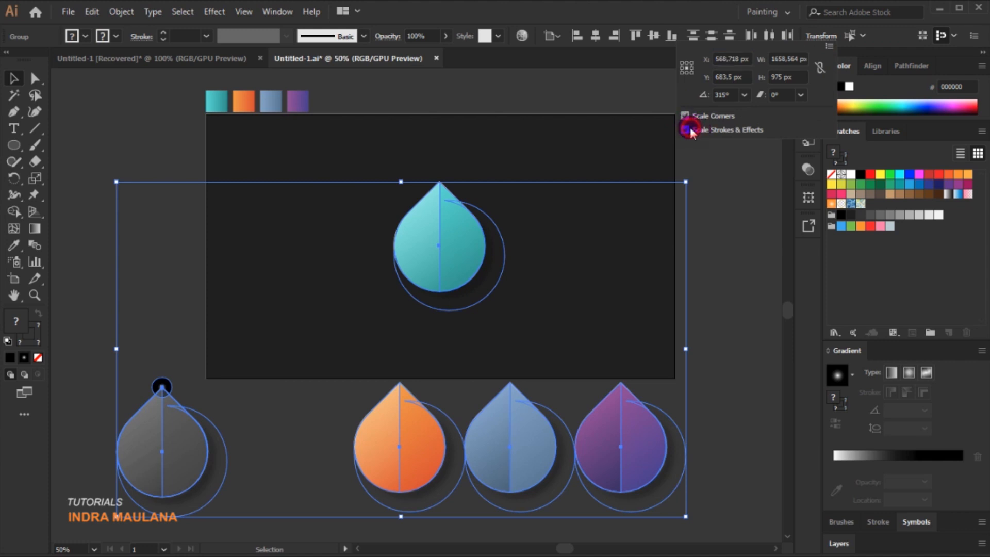
pyautogui.click(705, 165)
pyautogui.click(640, 268)
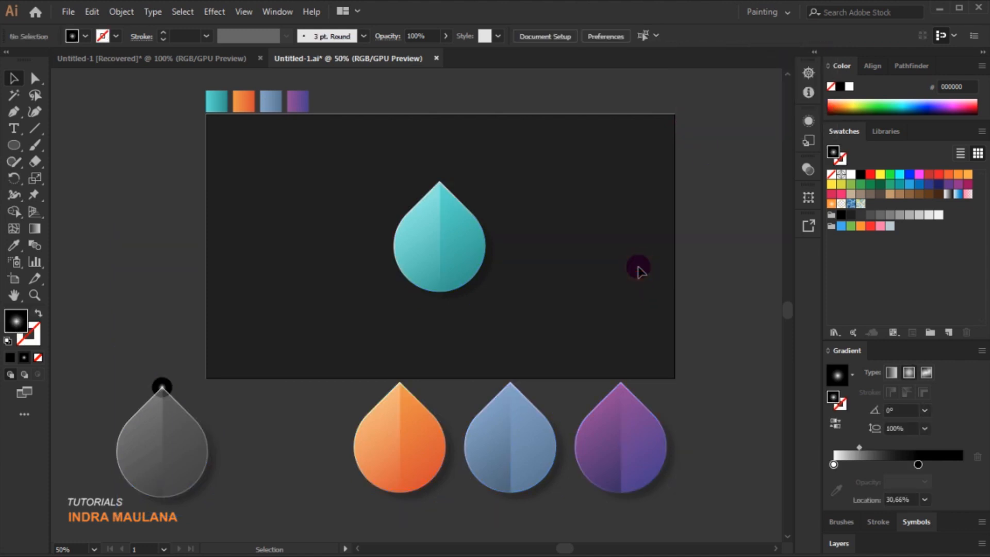
# Step: Place the blue drop in the lower-left area of the artboard and scale it down
pyautogui.click(505, 453)
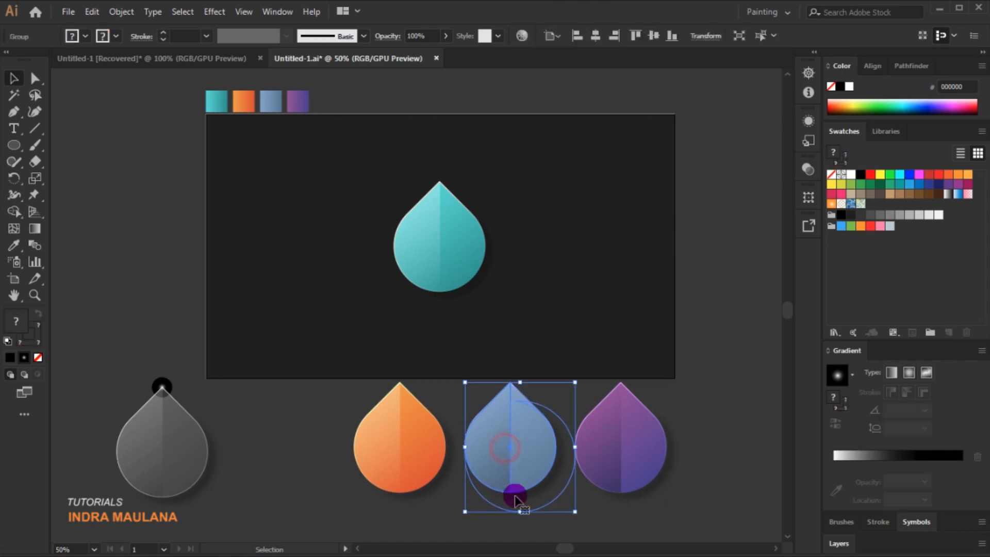
pyautogui.moveTo(527, 475); pyautogui.dragTo(308, 327)
pyautogui.moveTo(358, 238); pyautogui.dragTo(343, 251)
pyautogui.click(375, 213)
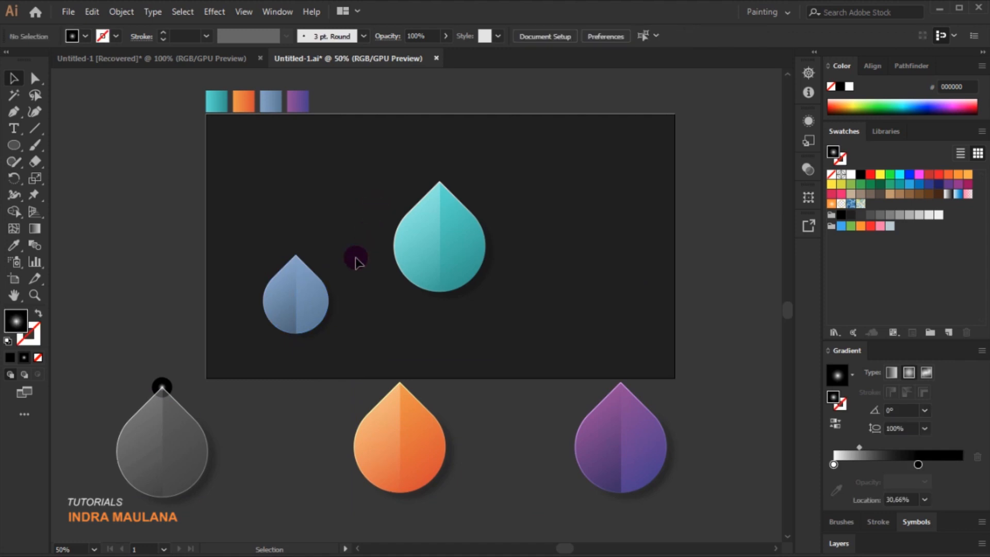
pyautogui.moveTo(314, 283); pyautogui.dragTo(320, 292)
pyautogui.click(594, 252)
# Step: Place the orange drop in the upper-right area of the artboard and scale it down
pyautogui.click(601, 450)
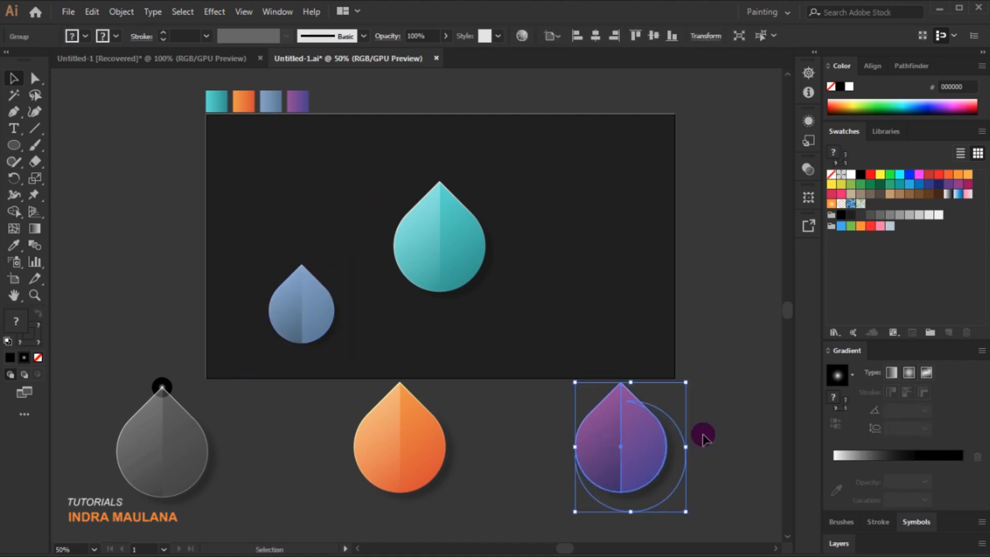
pyautogui.moveTo(671, 460); pyautogui.dragTo(641, 454)
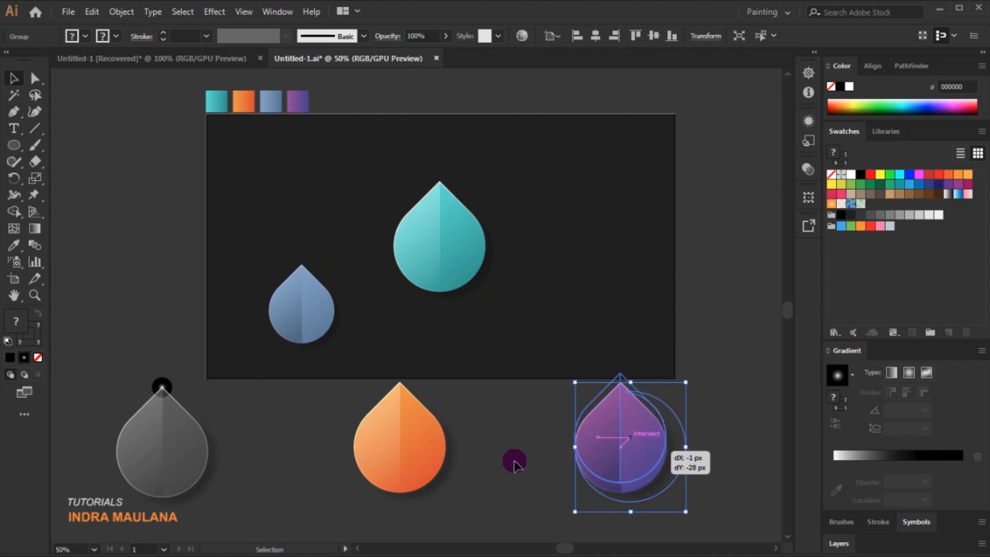
pyautogui.click(386, 482)
pyautogui.moveTo(385, 482); pyautogui.dragTo(556, 226)
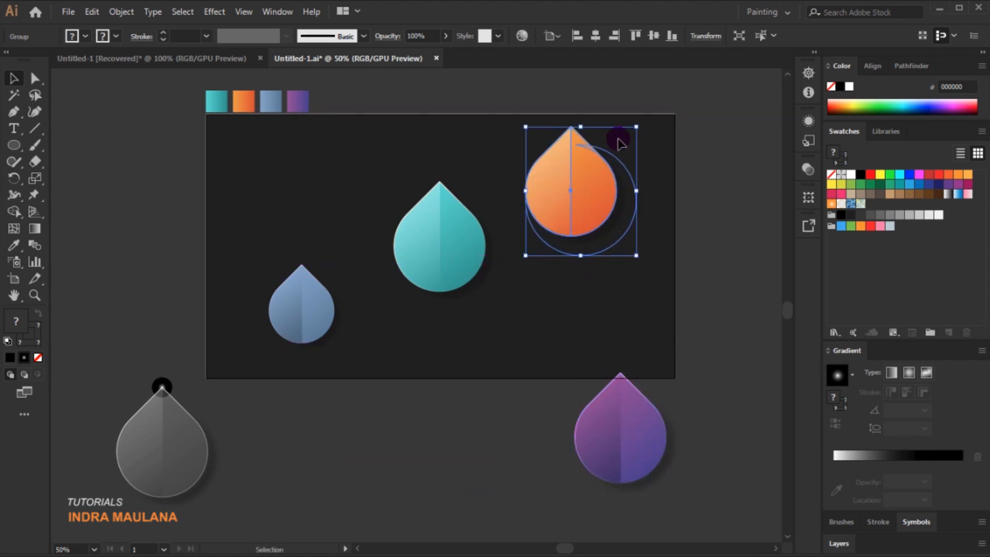
pyautogui.moveTo(639, 129); pyautogui.dragTo(621, 143)
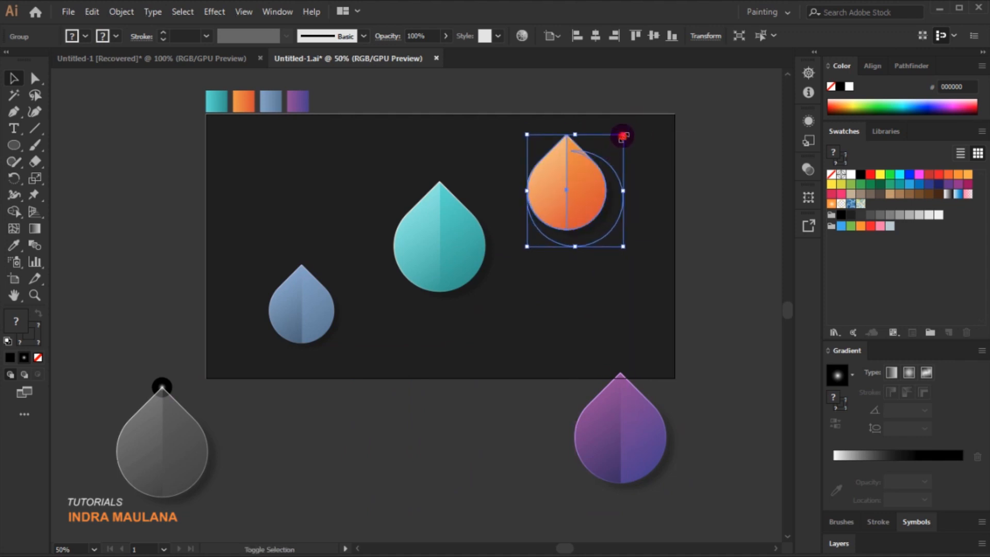
pyautogui.click(671, 138)
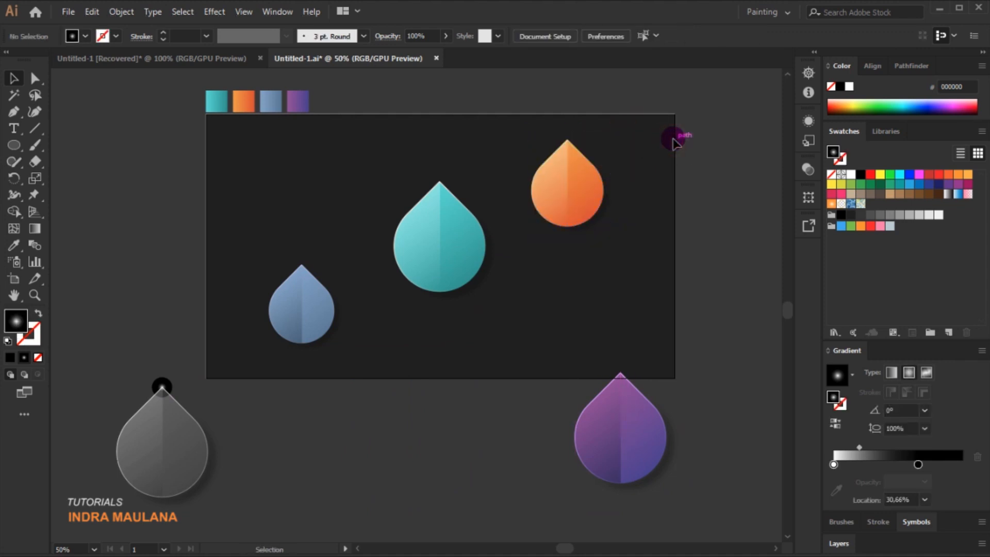
# Step: Enlarge the blue drop slightly, and place a scaled-down purple drop overlapping the teal drop's lower-right side
pyautogui.click(586, 447)
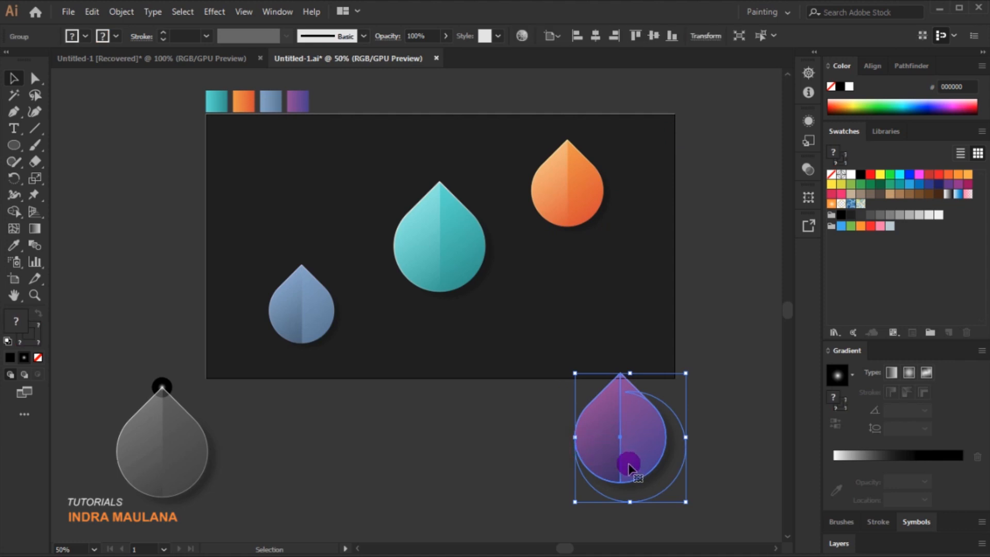
pyautogui.click(311, 330)
pyautogui.moveTo(350, 264); pyautogui.dragTo(356, 255)
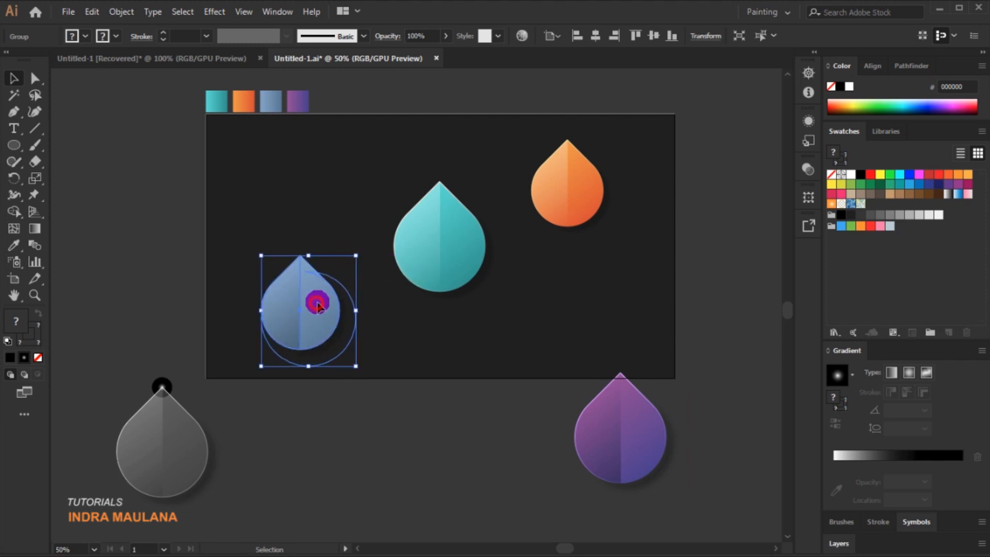
pyautogui.moveTo(648, 458); pyautogui.dragTo(559, 237)
# Step: Try sending the purple drop to the back, and bring it to the front again
pyautogui.rightClick(510, 295)
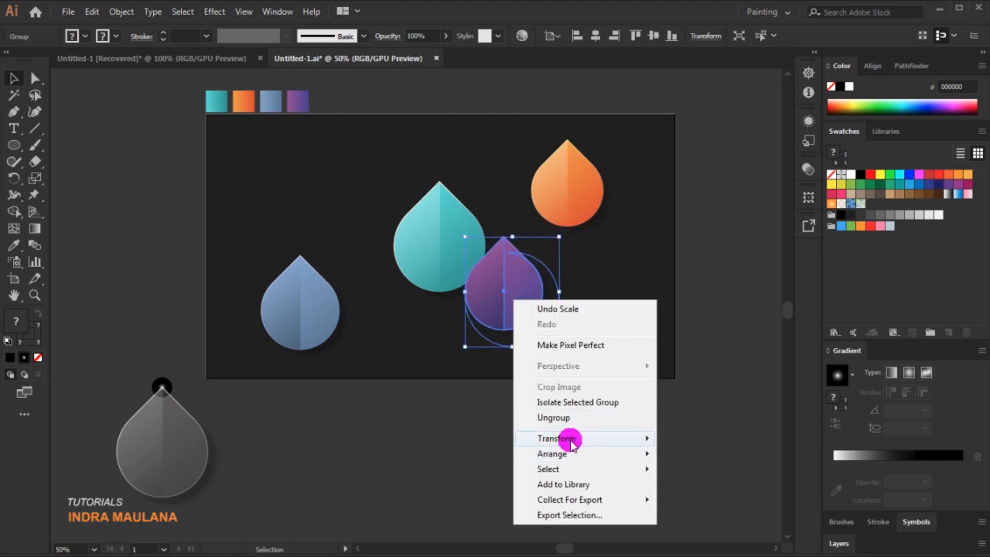
pyautogui.moveTo(570, 453)
pyautogui.click(677, 499)
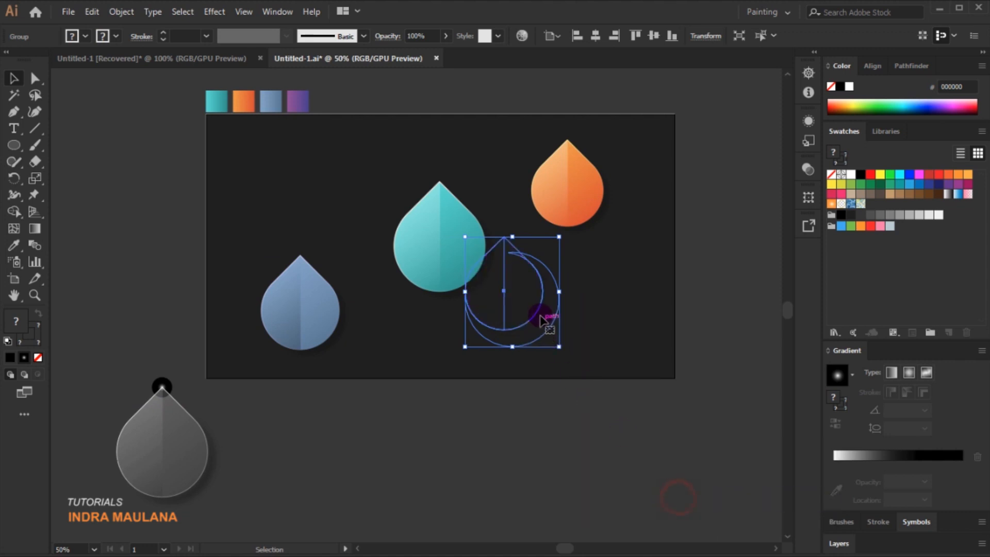
pyautogui.rightClick(541, 314)
pyautogui.moveTo(620, 473)
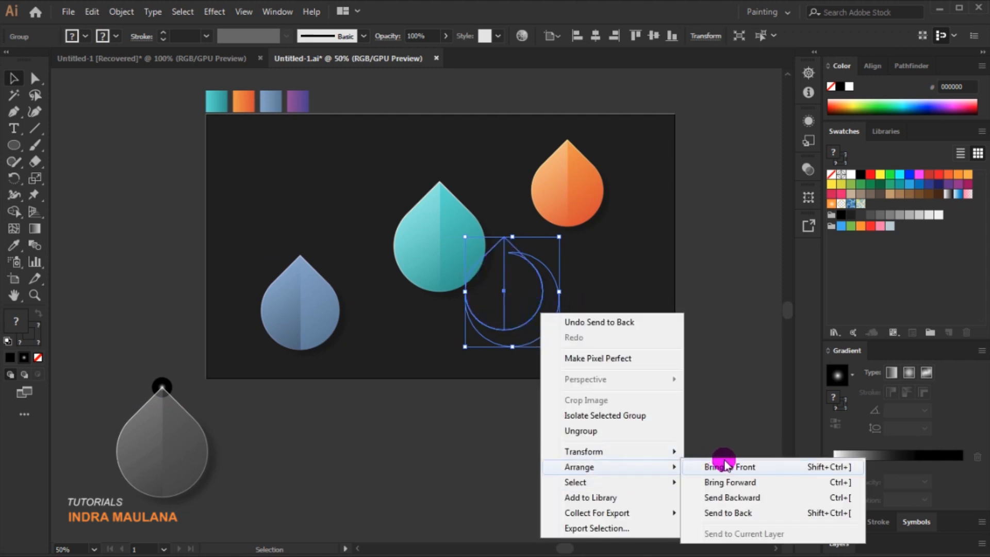
pyautogui.click(718, 464)
pyautogui.click(657, 325)
# Step: Send the purple drop to the back and bring it forward one level, above the dark background and behind the teal drop
pyautogui.rightClick(525, 285)
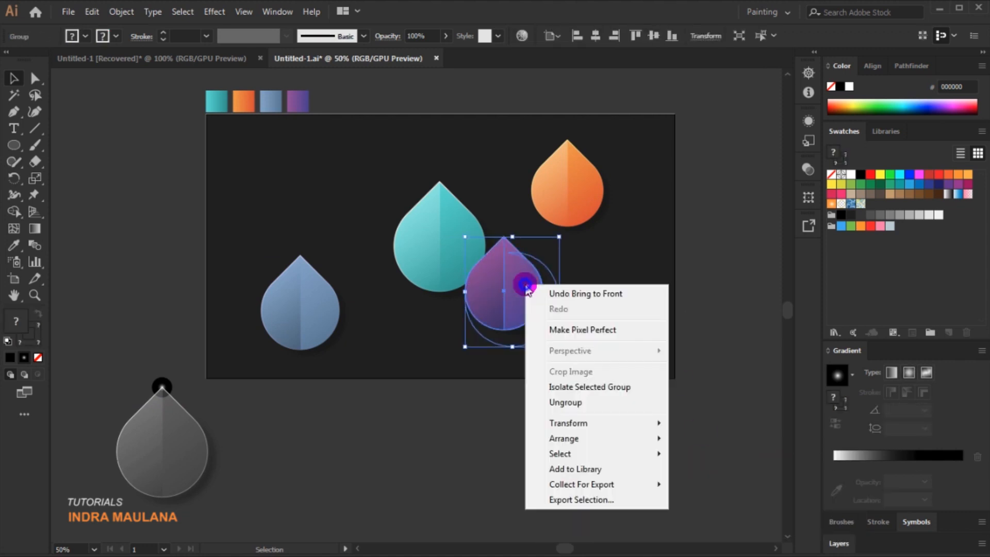
pyautogui.moveTo(597, 443)
pyautogui.click(712, 482)
pyautogui.rightClick(526, 312)
pyautogui.moveTo(630, 471)
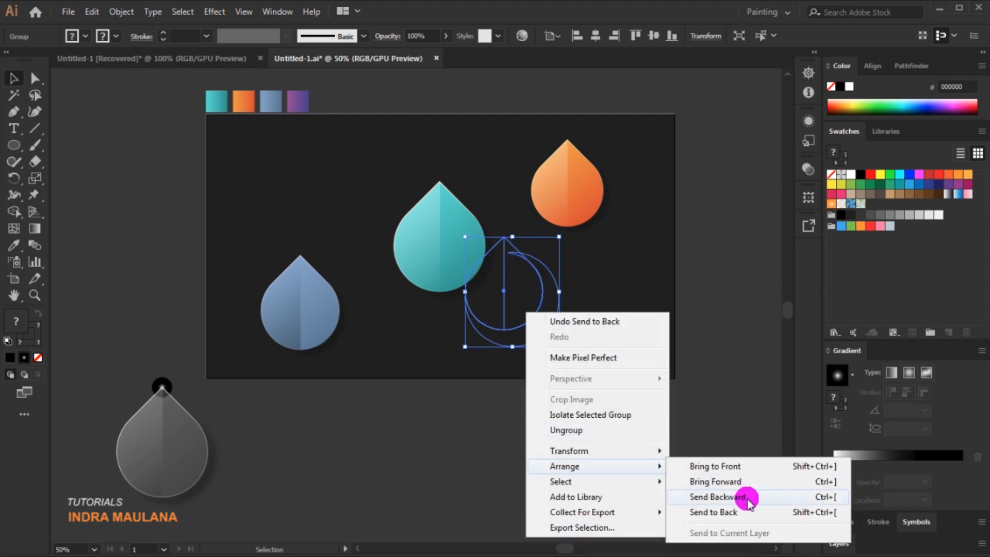
pyautogui.click(747, 482)
pyautogui.click(656, 341)
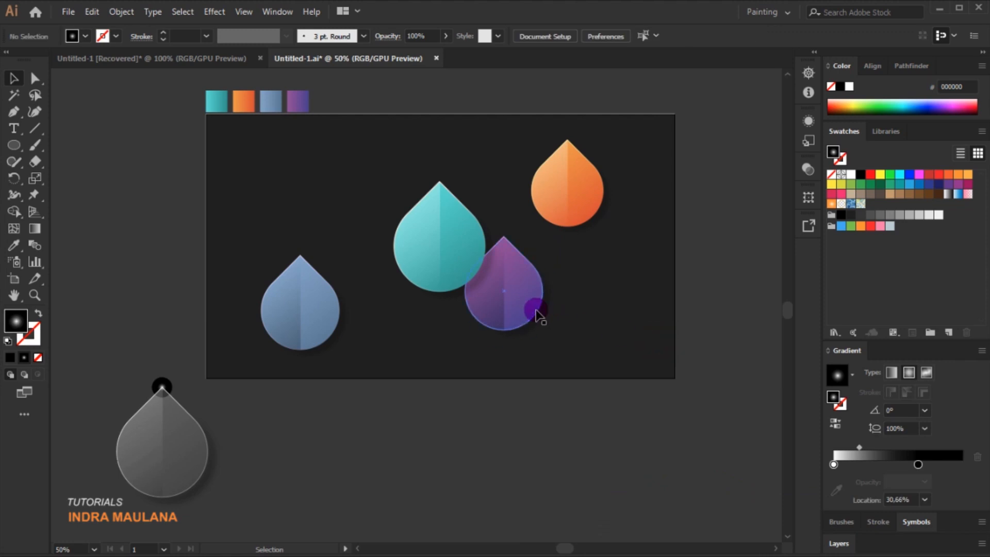
# Step: Adjust the composition by shifting the purple drop down and left, the orange drop left, and the blue drop right
pyautogui.moveTo(534, 310); pyautogui.dragTo(528, 323)
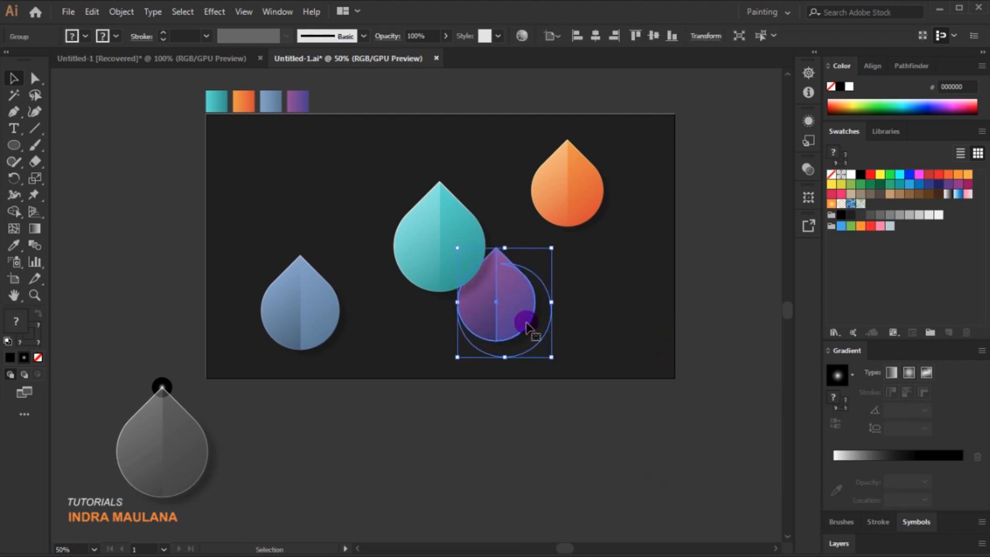
pyautogui.click(632, 208)
pyautogui.click(588, 187)
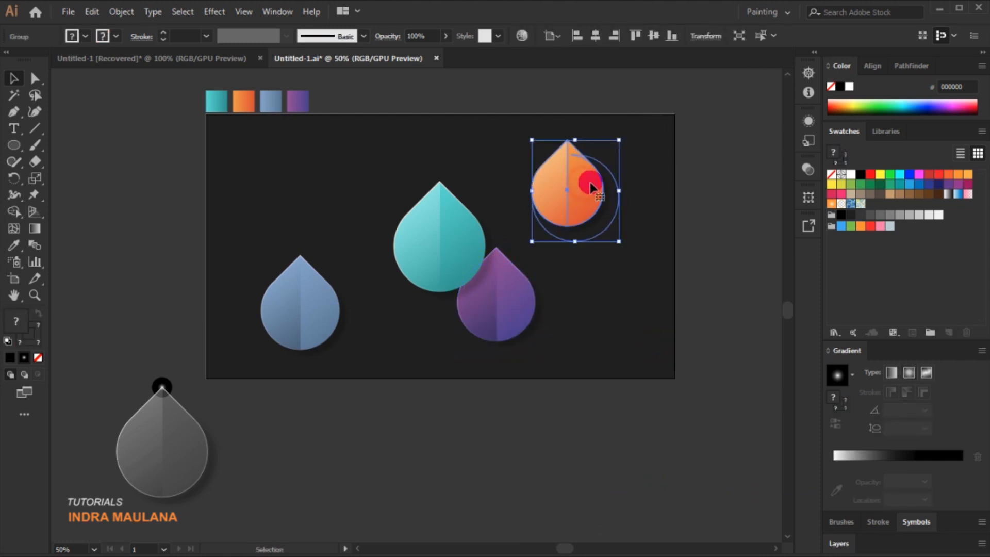
pyautogui.moveTo(592, 187); pyautogui.dragTo(568, 182)
pyautogui.moveTo(311, 316); pyautogui.dragTo(331, 313)
pyautogui.click(398, 464)
# Step: Scale down the grey translucent drop and place it between the blue and teal drops, overlapping both
pyautogui.click(194, 413)
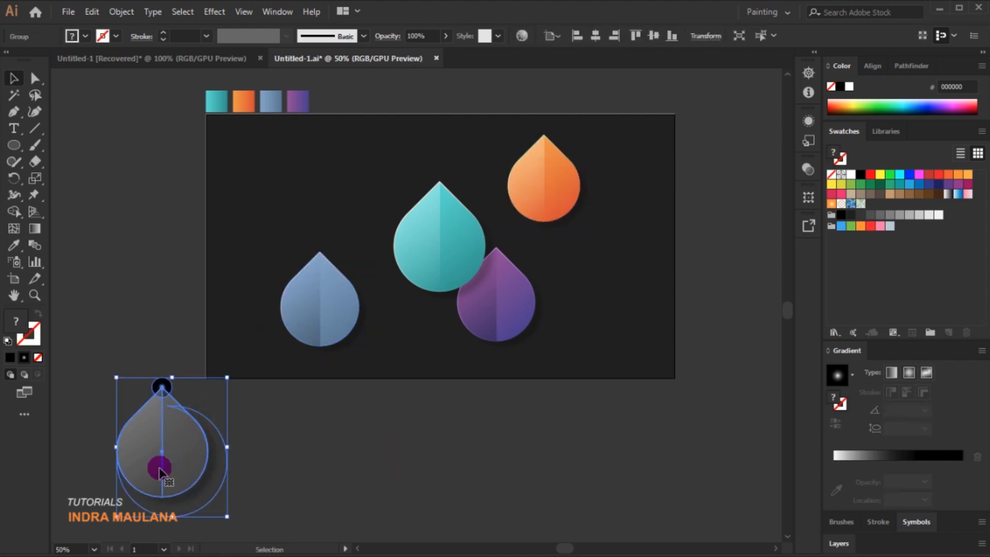
pyautogui.moveTo(160, 471); pyautogui.dragTo(409, 286)
pyautogui.moveTo(445, 208); pyautogui.dragTo(438, 217)
pyautogui.click(533, 415)
pyautogui.moveTo(421, 433); pyautogui.dragTo(426, 450)
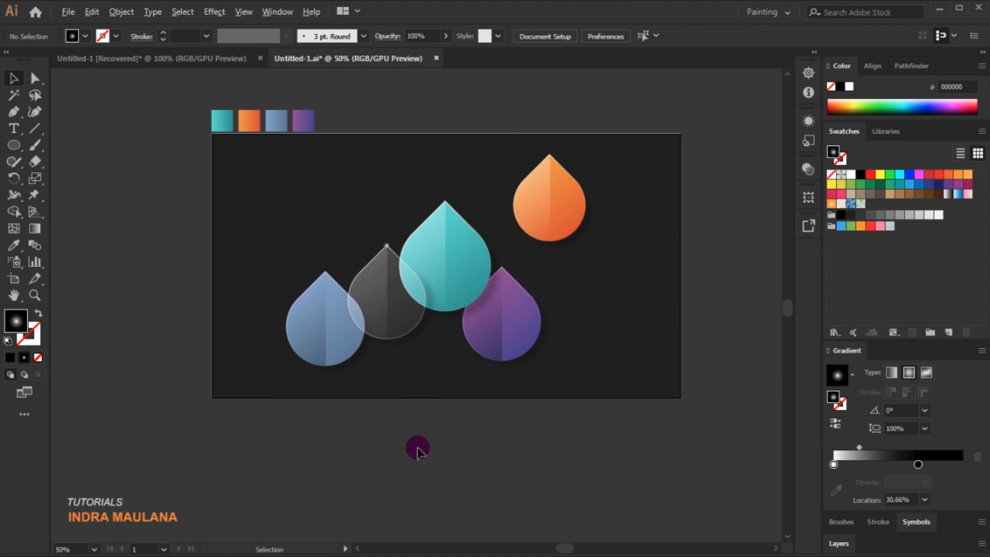
pyautogui.scroll(1, 419, 447)
pyautogui.moveTo(459, 396); pyautogui.dragTo(437, 425)
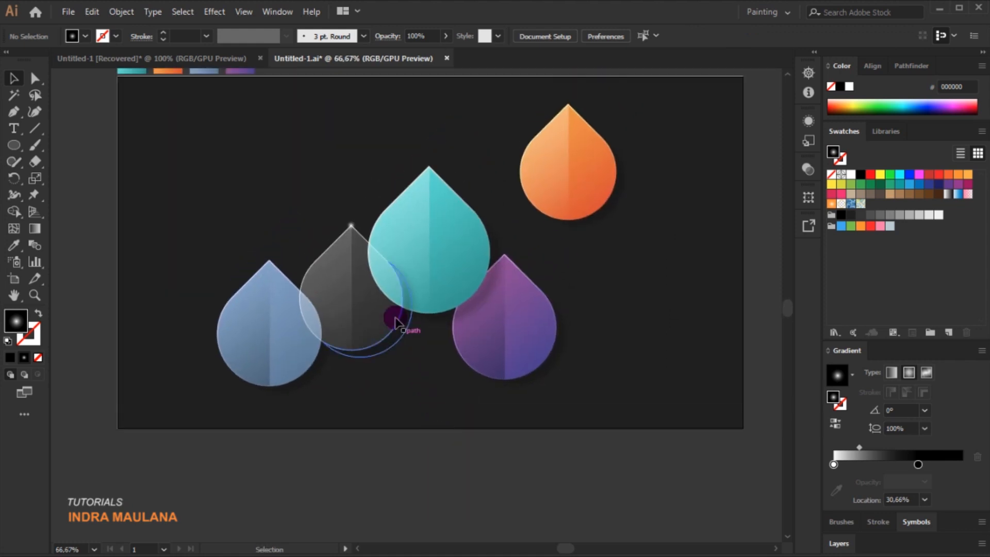
# Step: Enlarge the teal drop slightly and adjust its position over the neighbouring drops
pyautogui.click(471, 247)
pyautogui.moveTo(516, 166); pyautogui.dragTo(525, 156)
pyautogui.moveTo(469, 215); pyautogui.dragTo(470, 203)
pyautogui.click(592, 267)
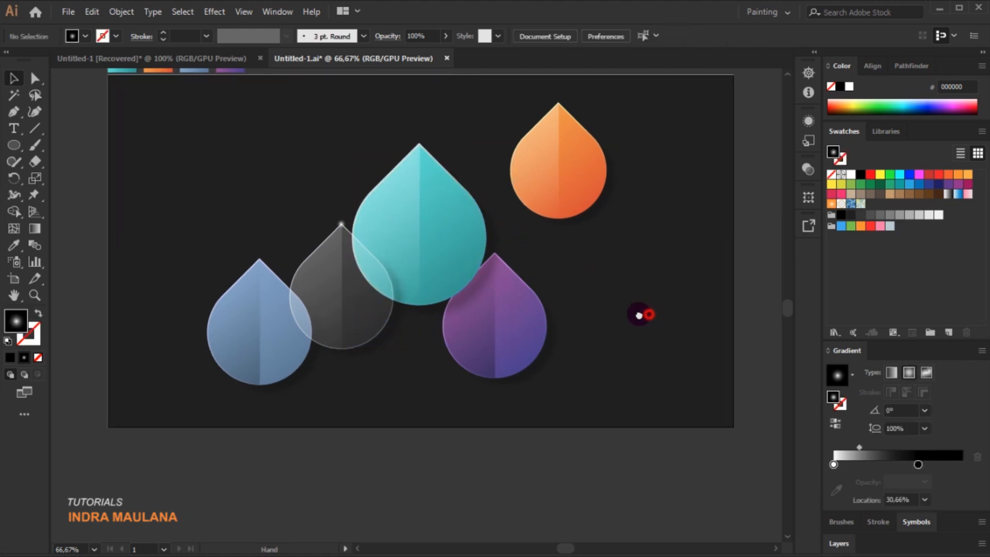
# Step: Duplicate the translucent drop, scale the copy down and let it overlap the purple drop's right edge
pyautogui.moveTo(344, 301); pyautogui.dragTo(575, 341)
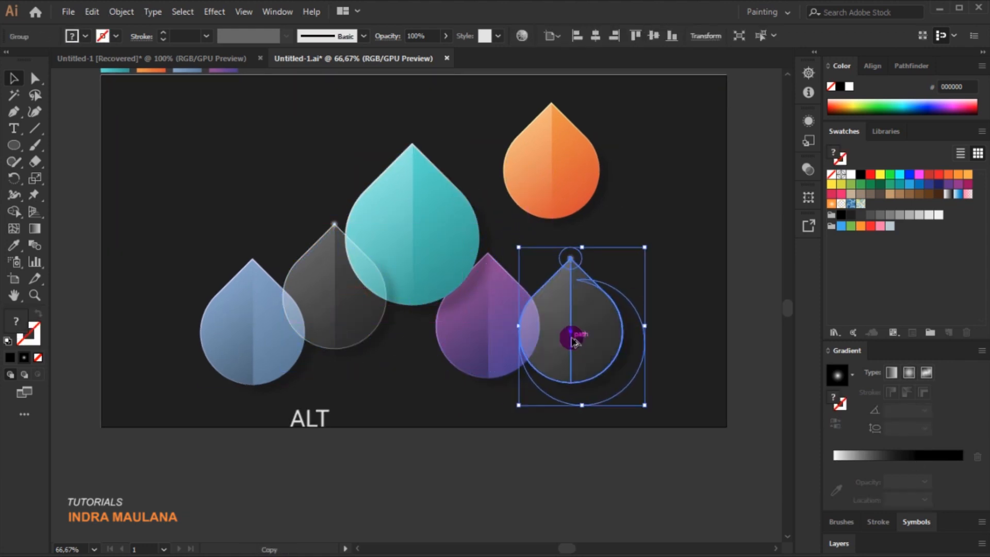
pyautogui.moveTo(644, 251); pyautogui.dragTo(639, 268)
pyautogui.moveTo(583, 341)
pyautogui.mouseDown()
pyautogui.moveTo(592, 342)
pyautogui.moveTo(581, 345)
pyautogui.mouseUp()
pyautogui.click(658, 287)
pyautogui.scroll(1, 669, 289)
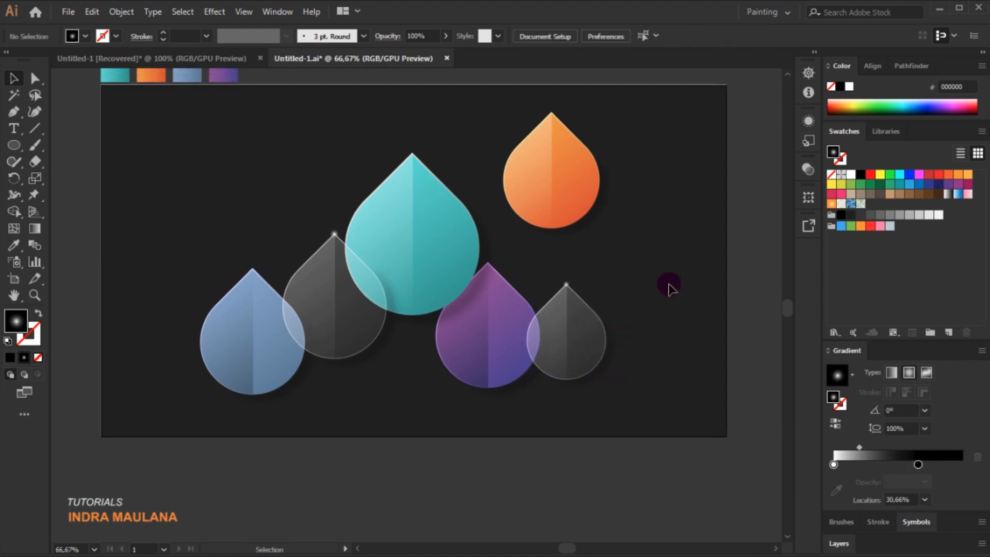
# Step: Place copies of the small translucent drop above the blue drop, at the teal drop's upper-right side and, scaled down, over the orange drop
pyautogui.moveTo(593, 343); pyautogui.dragTo(471, 214)
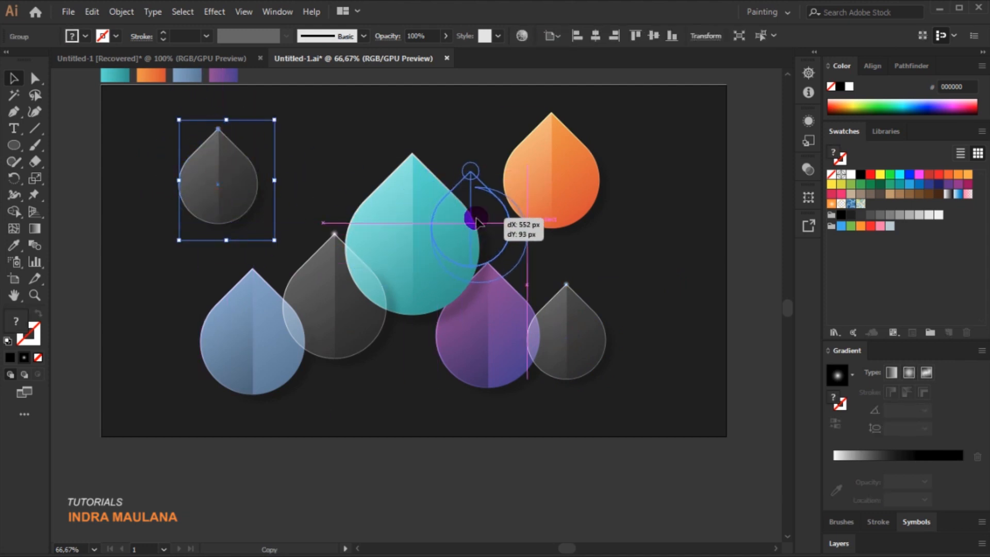
pyautogui.moveTo(490, 222); pyautogui.dragTo(562, 171)
pyautogui.moveTo(602, 125); pyautogui.dragTo(586, 144)
pyautogui.moveTo(556, 196); pyautogui.dragTo(568, 216)
pyautogui.scroll(1, 495, 258)
pyautogui.click(473, 272)
pyautogui.keyDown('shift'); pyautogui.click(519, 241); pyautogui.keyUp('shift')
pyautogui.click(681, 388)
pyautogui.hscroll(1, 671, 385)
pyautogui.scroll(-1, 669, 384)
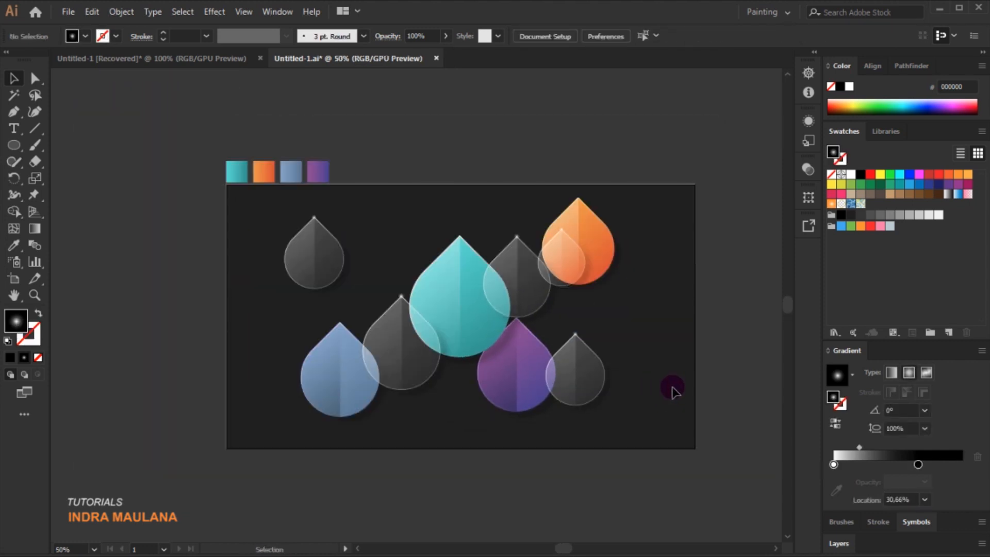
# Step: Shift the blue drop and the translucent drop beside it right, closer to the teal drop
pyautogui.moveTo(526, 292); pyautogui.dragTo(527, 284)
pyautogui.click(626, 287)
pyautogui.click(612, 279)
pyautogui.click(461, 419)
pyautogui.moveTo(421, 354); pyautogui.dragTo(438, 363)
pyautogui.moveTo(428, 382); pyautogui.dragTo(428, 378)
pyautogui.moveTo(335, 389); pyautogui.dragTo(357, 389)
pyautogui.moveTo(359, 387); pyautogui.dragTo(365, 386)
pyautogui.click(296, 336)
# Step: Nudge the purple drop and its translucent neighbour toward the teal drop, and move the upper-left translucent drop right
pyautogui.click(515, 398)
pyautogui.moveTo(573, 428); pyautogui.dragTo(575, 386)
pyautogui.keyDown('shift'); pyautogui.click(577, 391); pyautogui.keyUp('shift')
pyautogui.click(356, 296)
pyautogui.moveTo(327, 248); pyautogui.dragTo(376, 251)
# Step: Scale down all the drops together slightly and reposition the whole arrangement on the artboard
pyautogui.moveTo(258, 228); pyautogui.dragTo(619, 415)
pyautogui.moveTo(527, 262); pyautogui.dragTo(521, 263)
pyautogui.moveTo(615, 427); pyautogui.dragTo(596, 414)
pyautogui.click(666, 272)
pyautogui.moveTo(648, 347); pyautogui.dragTo(628, 348)
pyautogui.moveTo(279, 222); pyautogui.dragTo(583, 410)
pyautogui.moveTo(402, 276); pyautogui.dragTo(402, 279)
pyautogui.click(609, 153)
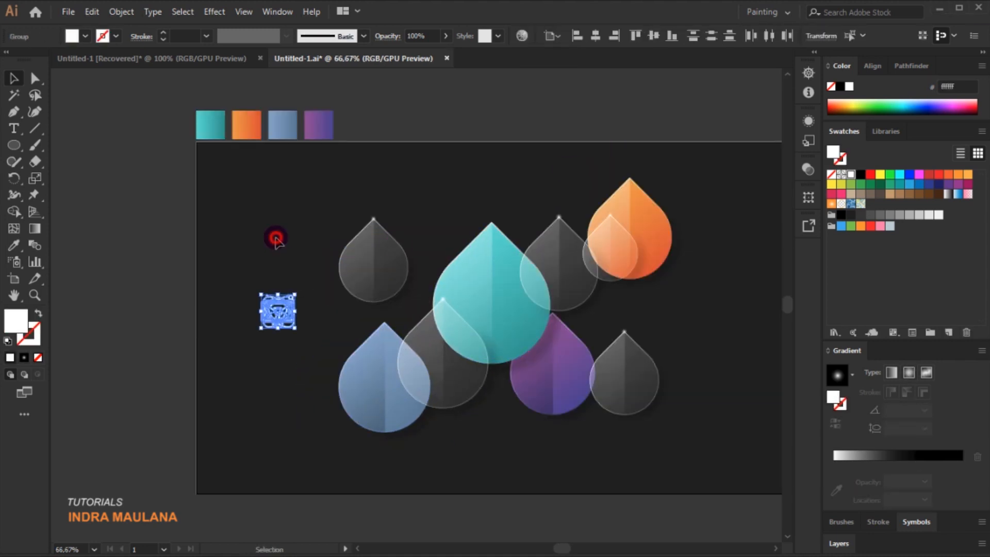
# Step: Change the stacked white icons' fill to the dark teal colour 0b2b33
pyautogui.scroll(2, 259, 295)
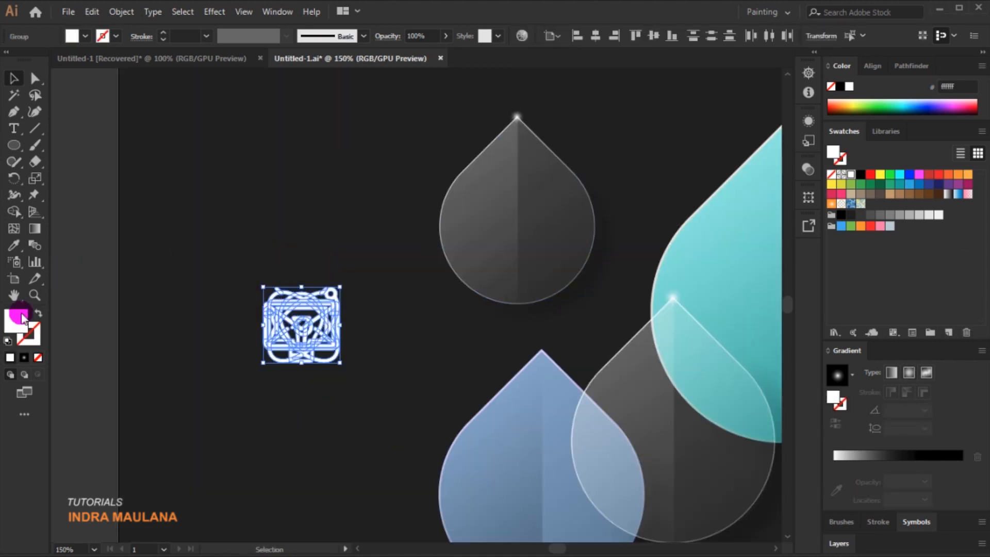
pyautogui.doubleClick(18, 321)
pyautogui.moveTo(705, 323); pyautogui.dragTo(719, 342)
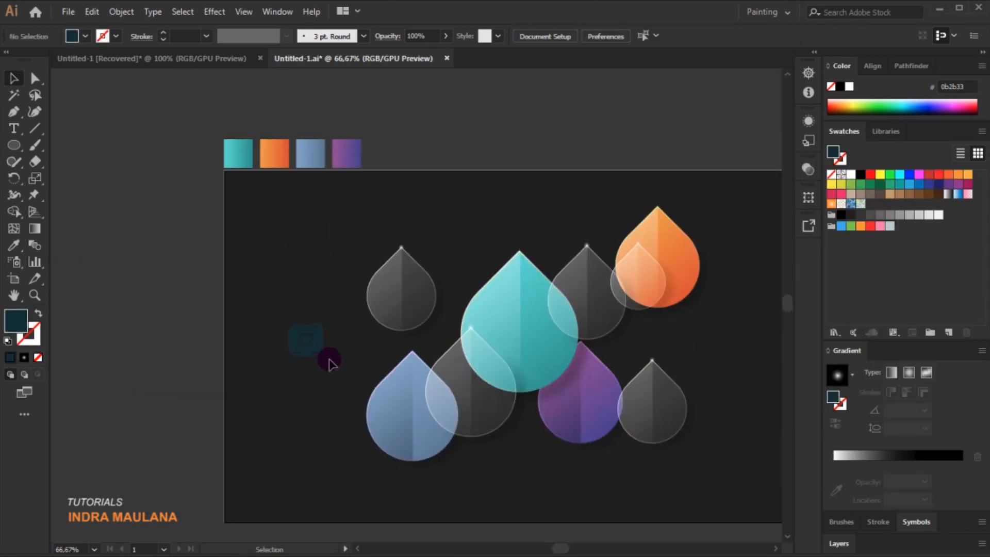
# Step: Spread the stacked icons apart and place the light bulb icon, enlarged, in the centre of the teal drop
pyautogui.moveTo(329, 362); pyautogui.dragTo(306, 424)
pyautogui.moveTo(313, 347); pyautogui.dragTo(267, 386)
pyautogui.moveTo(301, 337); pyautogui.dragTo(522, 343)
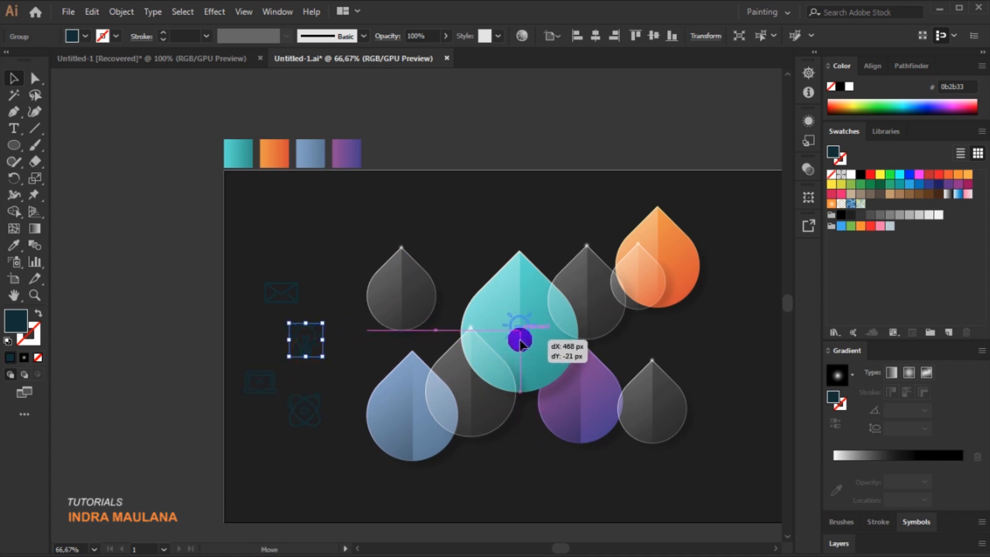
pyautogui.moveTo(521, 341); pyautogui.dragTo(546, 306)
pyautogui.click(553, 216)
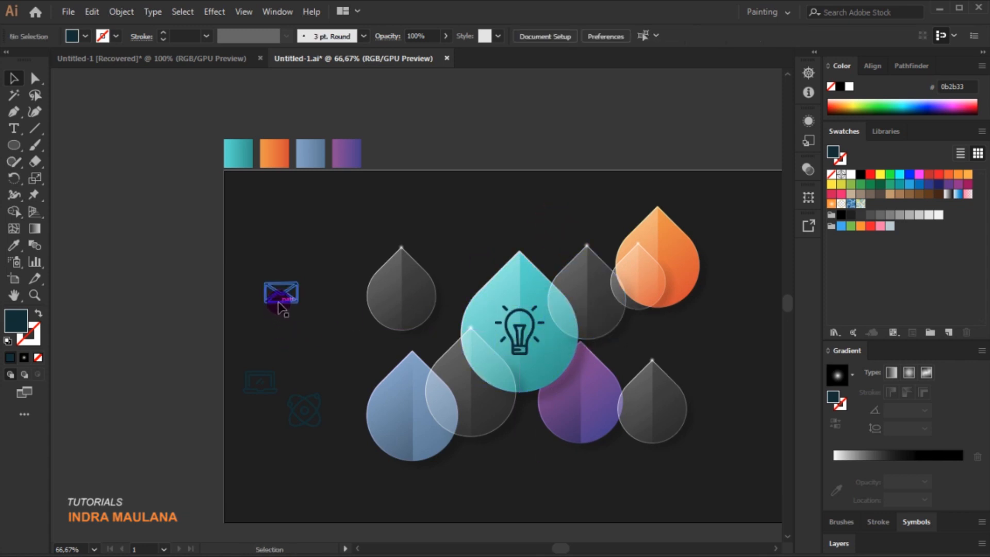
# Step: Place the atom icon on the blue drop and the laptop icon on the orange drop
pyautogui.moveTo(293, 398); pyautogui.dragTo(397, 404)
pyautogui.click(264, 426)
pyautogui.moveTo(261, 397); pyautogui.dragTo(661, 276)
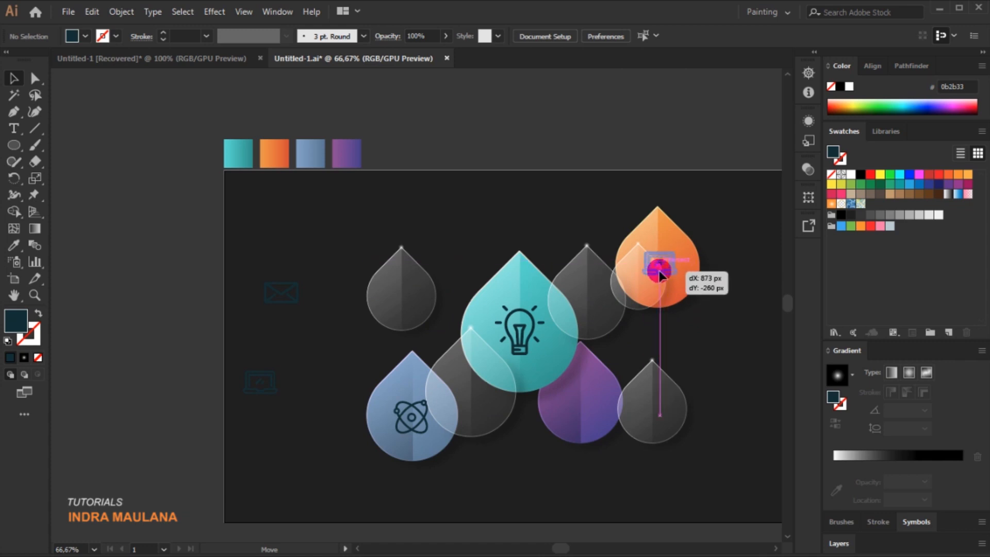
pyautogui.moveTo(661, 276); pyautogui.dragTo(660, 276)
pyautogui.click(733, 315)
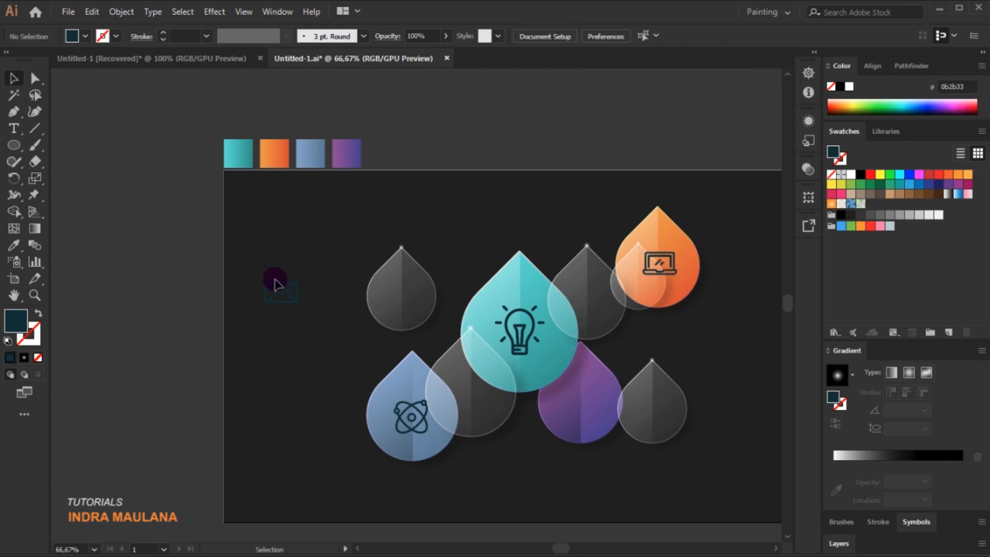
# Step: Place the envelope icon, scaled down, on the purple drop and reduce the laptop icon slightly
pyautogui.moveTo(278, 291); pyautogui.dragTo(287, 330)
pyautogui.moveTo(287, 286); pyautogui.dragTo(591, 392)
pyautogui.hotkey('ctrl', '=')
pyautogui.click(652, 332)
pyautogui.click(704, 210)
pyautogui.moveTo(715, 179); pyautogui.dragTo(716, 180)
# Step: Bring the small translucent drop on the orange drop to the front, above the laptop icon
pyautogui.click(648, 250)
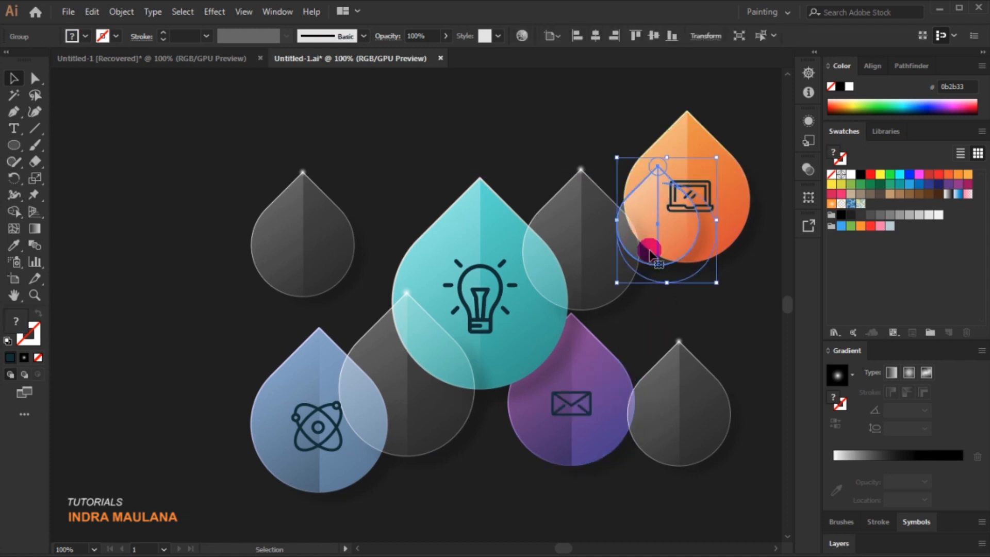
pyautogui.rightClick(648, 252)
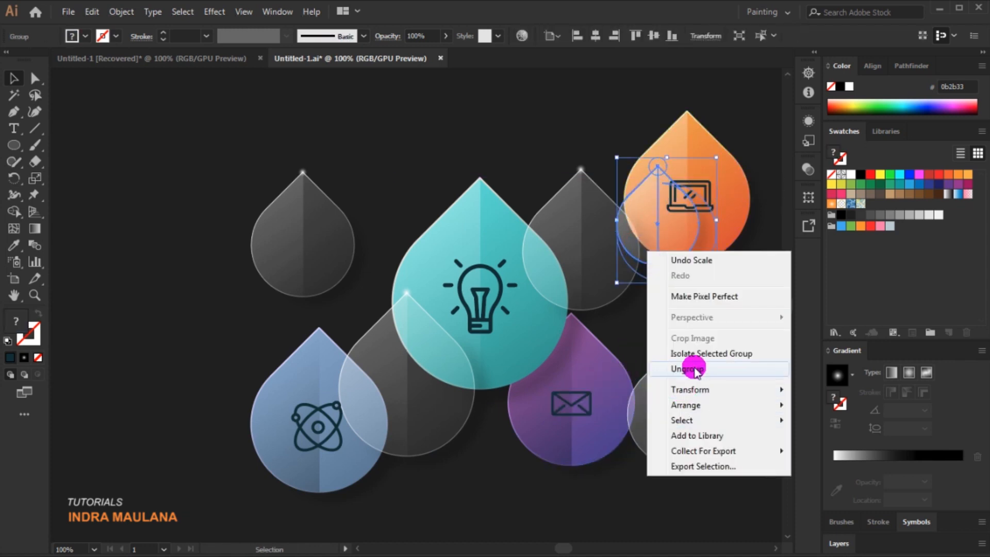
pyautogui.moveTo(706, 406)
pyautogui.click(828, 405)
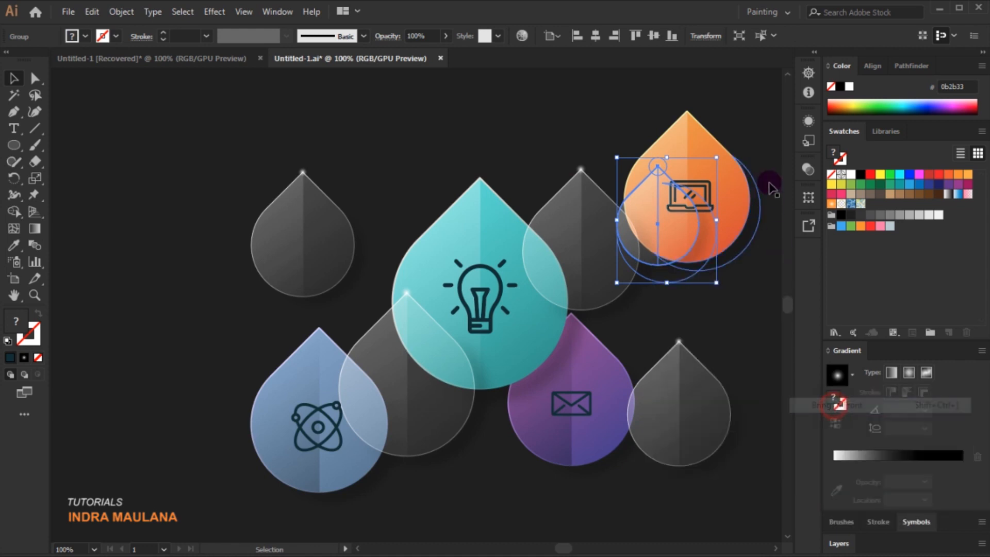
pyautogui.click(752, 132)
pyautogui.moveTo(749, 358); pyautogui.dragTo(719, 358)
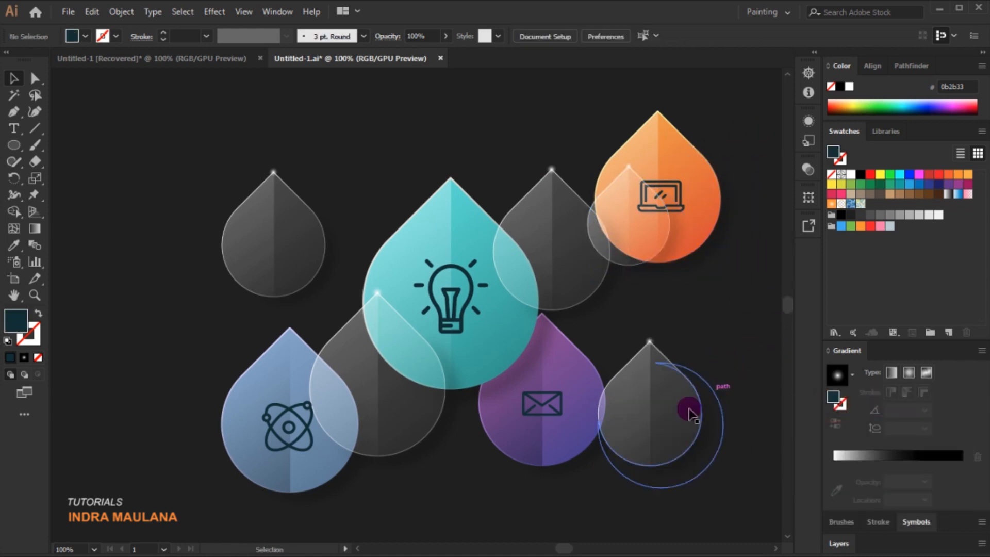
pyautogui.scroll(-1, 457, 523)
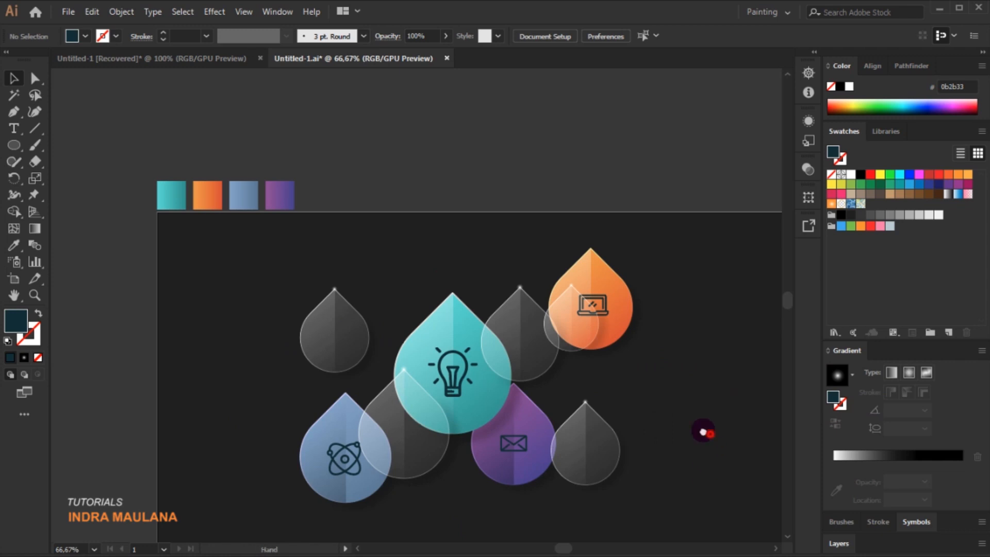
pyautogui.moveTo(715, 436); pyautogui.dragTo(685, 417)
pyautogui.click(483, 426)
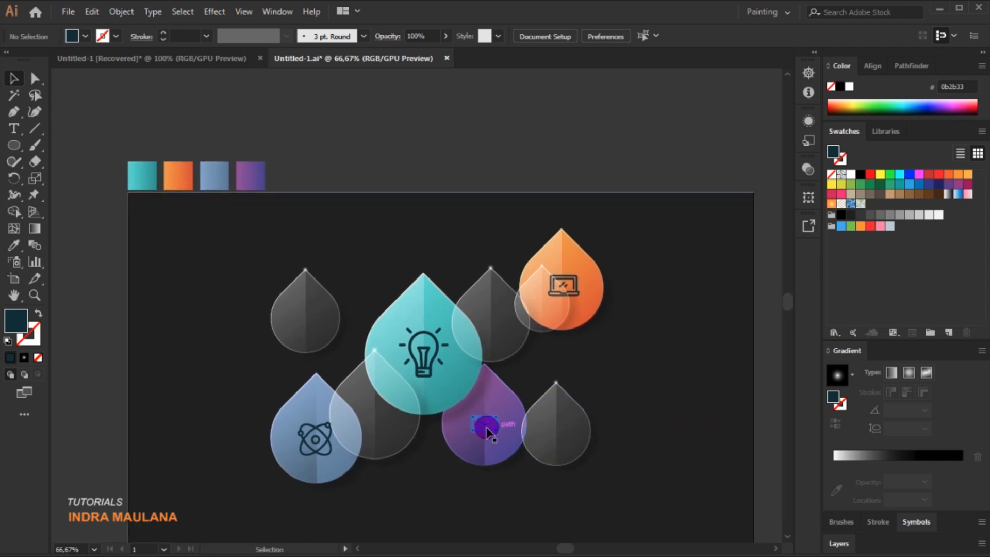
pyautogui.keyDown('shift'); pyautogui.click(336, 441); pyautogui.keyUp('shift')
pyautogui.click(745, 132)
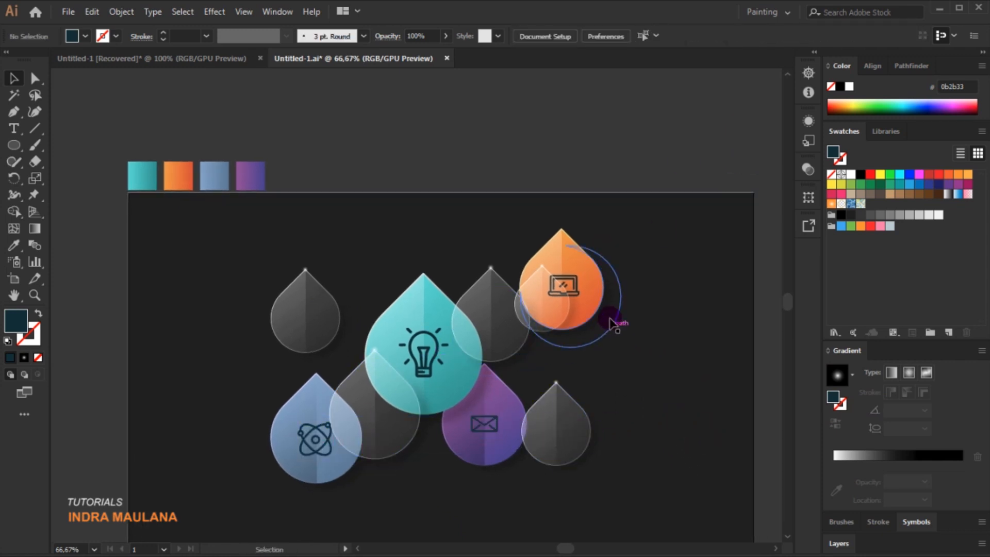
# Step: Select all four icons through their similar attributes and try the darker fill colour 081a1e
pyautogui.click(565, 287)
pyautogui.click(795, 35)
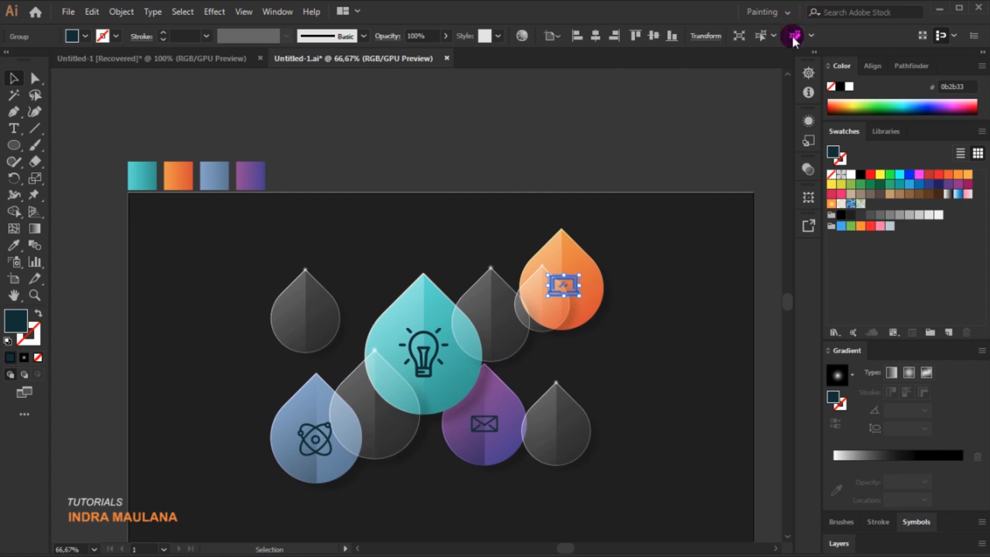
pyautogui.click(591, 303)
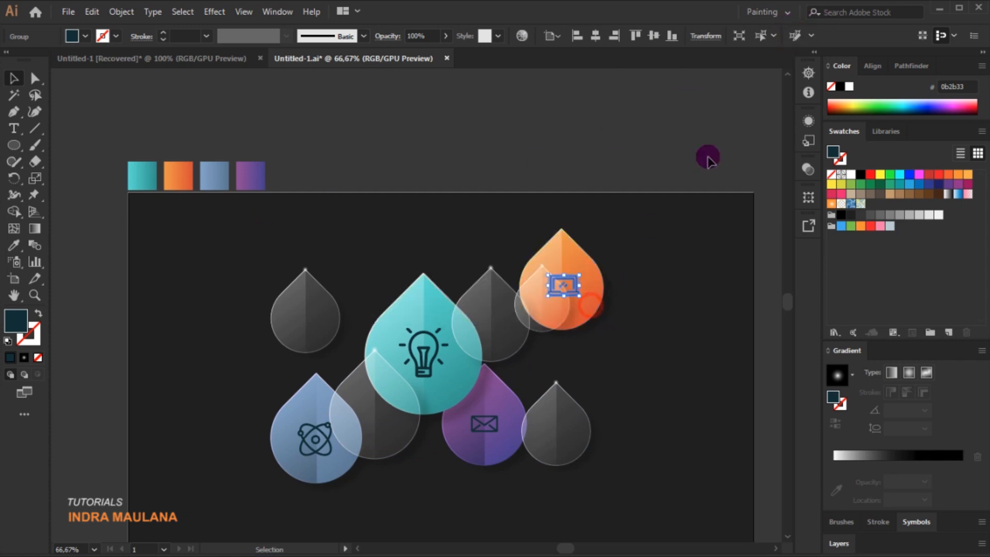
pyautogui.click(760, 36)
pyautogui.doubleClick(12, 327)
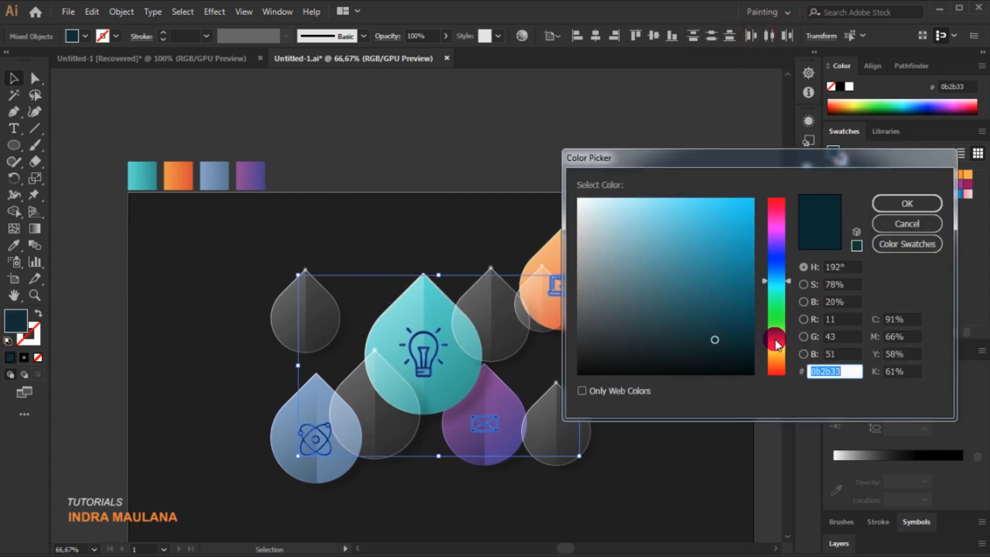
pyautogui.click(717, 356)
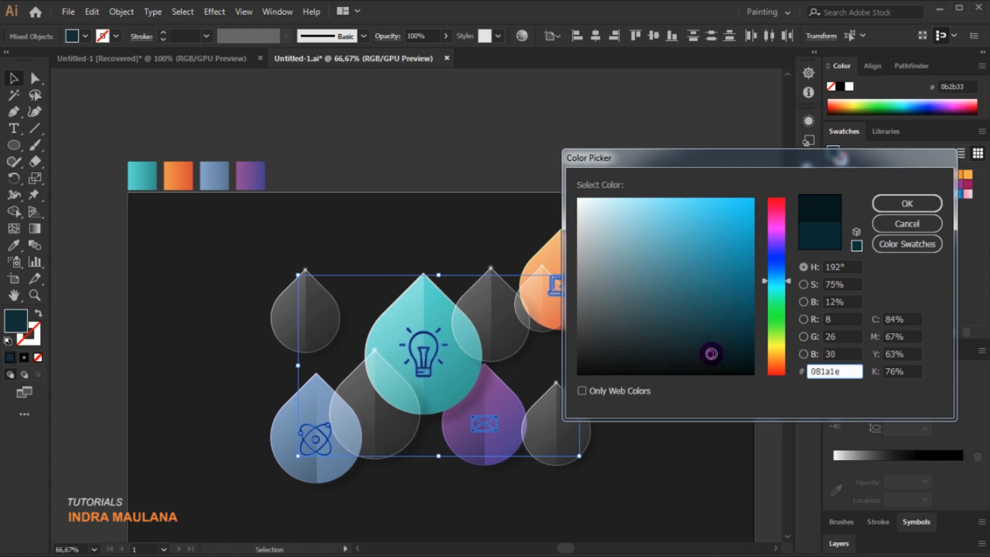
pyautogui.click(907, 204)
pyautogui.click(610, 196)
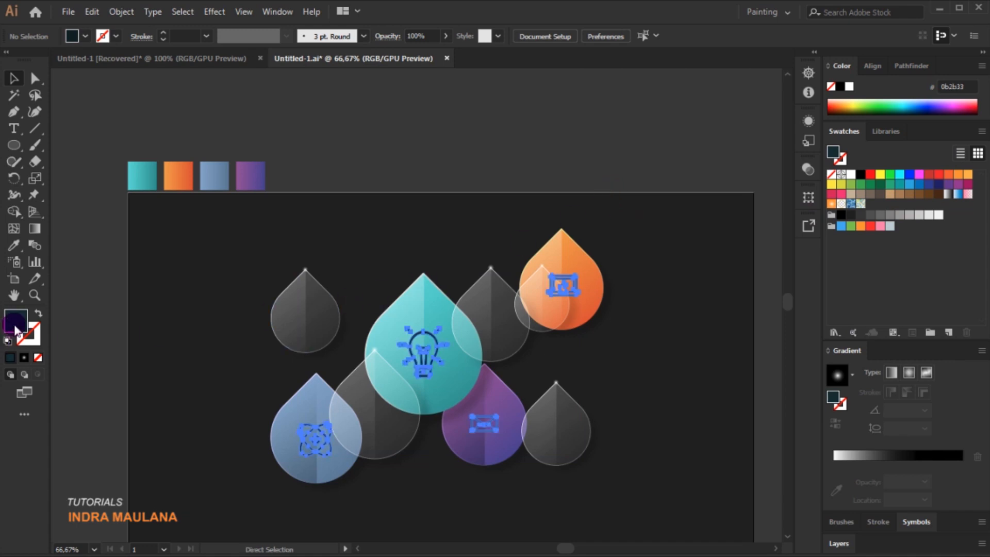
# Step: Set the fill of the four icons to the lighter dark teal 1d3d44
pyautogui.doubleClick(12, 328)
pyautogui.click(679, 323)
pyautogui.click(907, 203)
pyautogui.click(652, 155)
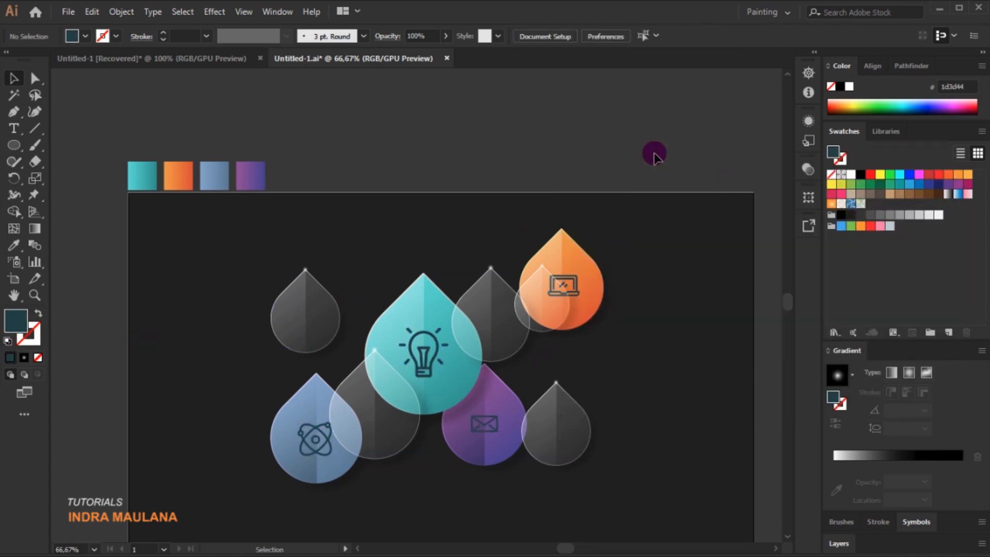
# Step: Add the letter "A" as text in the empty area beside the drops and enlarge it to 68.26 pt
pyautogui.scroll(-1, 654, 153)
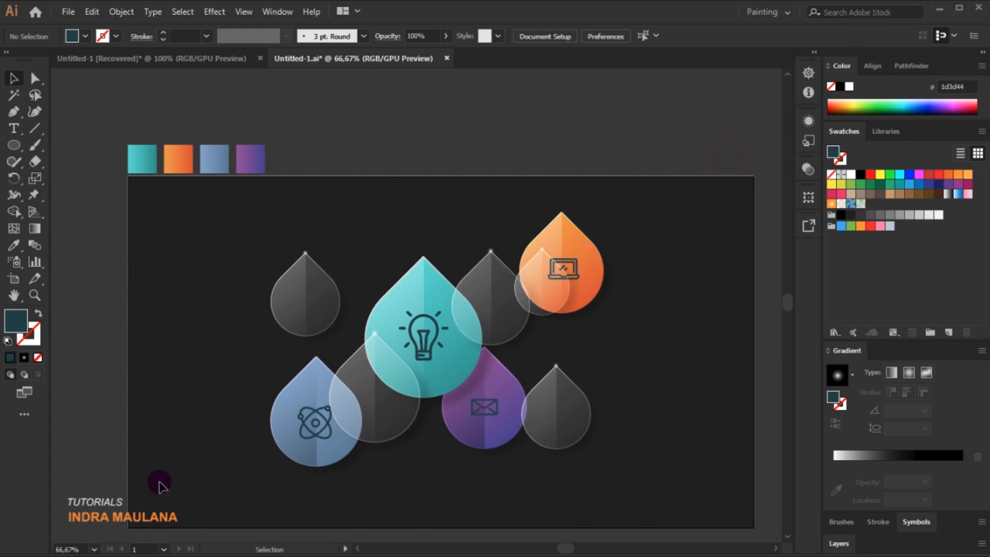
pyautogui.scroll(1, 186, 466)
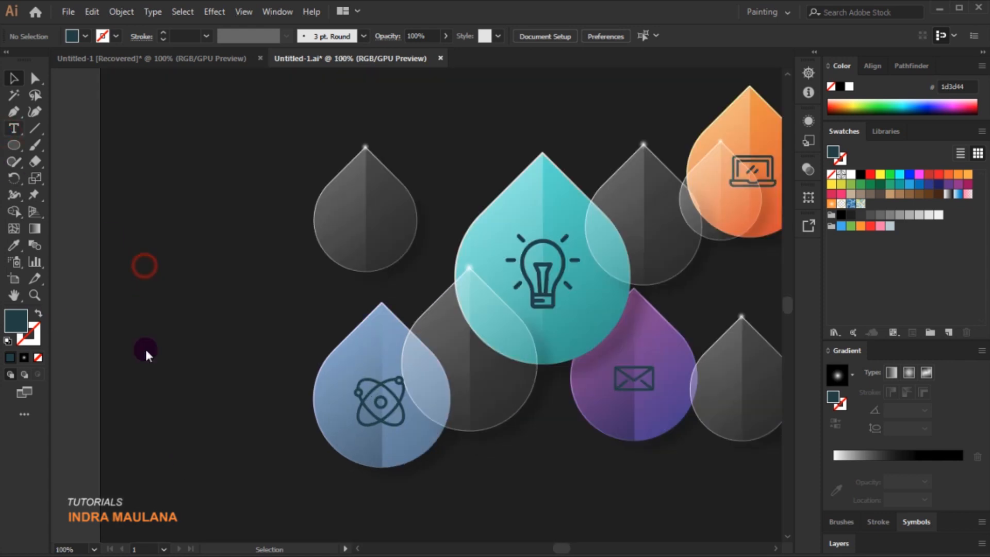
pyautogui.click(145, 265)
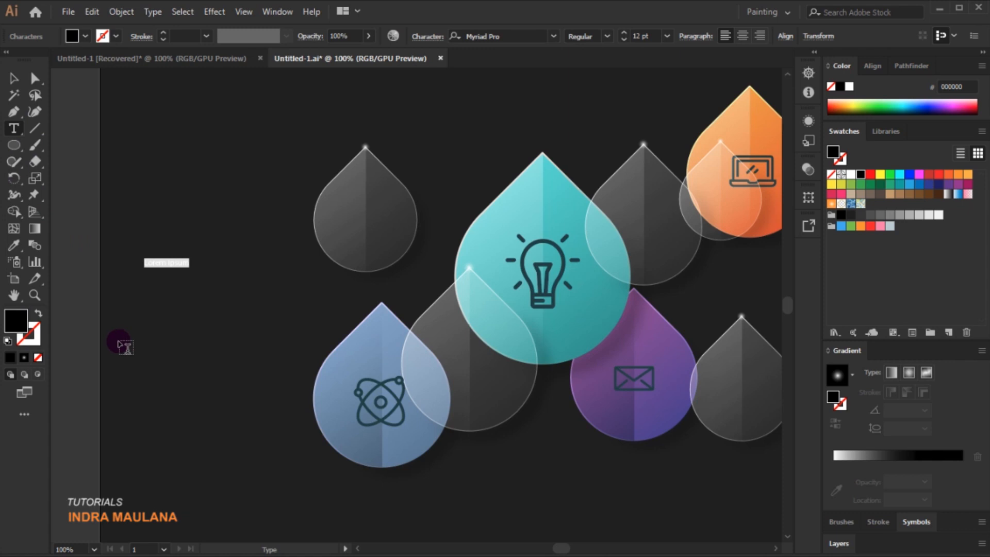
pyautogui.press('BackSpace')
pyautogui.click(11, 81)
pyautogui.click(147, 261)
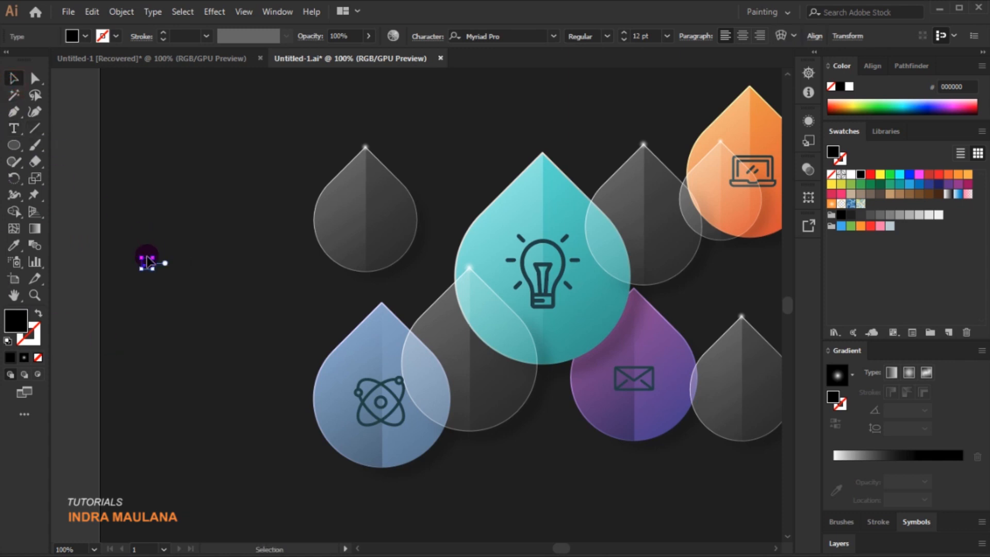
pyautogui.moveTo(153, 258); pyautogui.dragTo(177, 279)
pyautogui.hscroll(1, 175, 337)
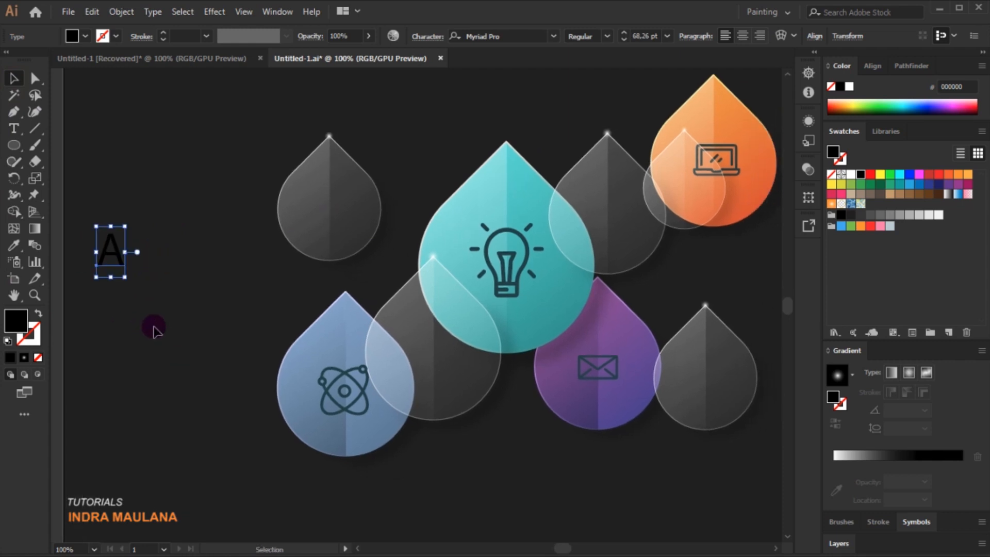
# Step: Set the letter A to the Bold style and place it on the translucent drop between the blue and teal drops
pyautogui.moveTo(105, 254); pyautogui.dragTo(174, 204)
pyautogui.click(600, 32)
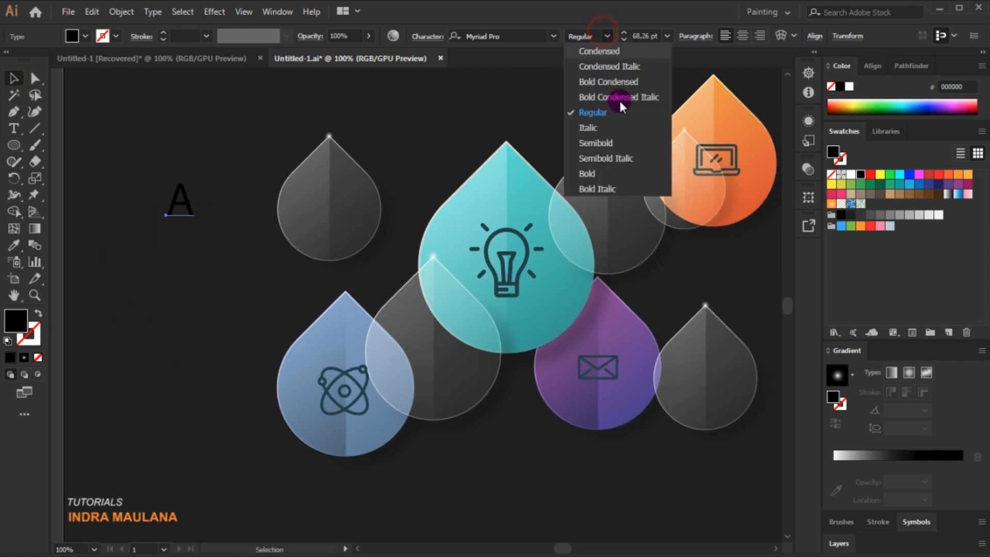
pyautogui.click(601, 175)
pyautogui.click(228, 153)
pyautogui.moveTo(183, 204); pyautogui.dragTo(436, 357)
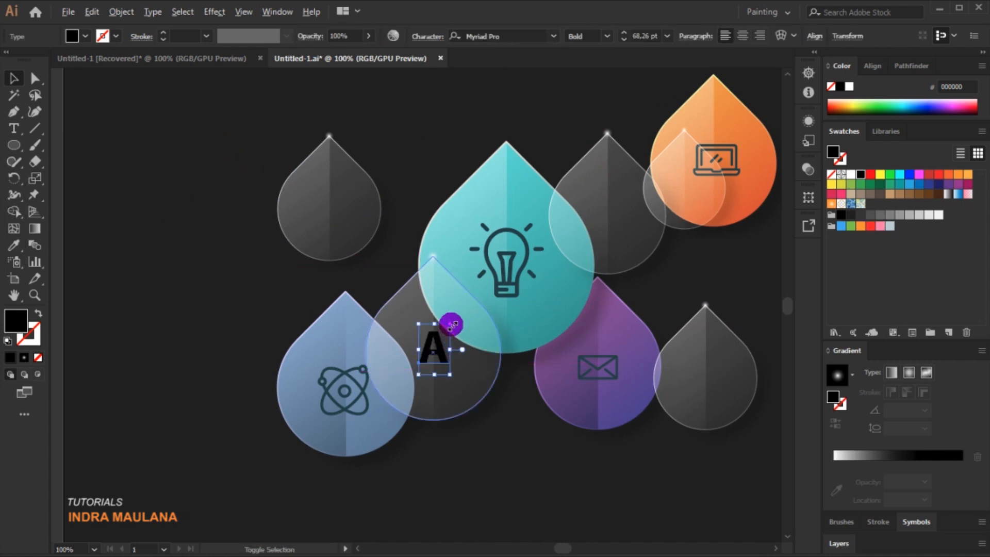
# Step: Move the letter A onto the translucent drop between the teal and orange drops, fill it white and lower its opacity to about 37%
pyautogui.moveTo(478, 471); pyautogui.dragTo(453, 458)
pyautogui.moveTo(504, 435); pyautogui.dragTo(334, 411)
pyautogui.click(304, 383)
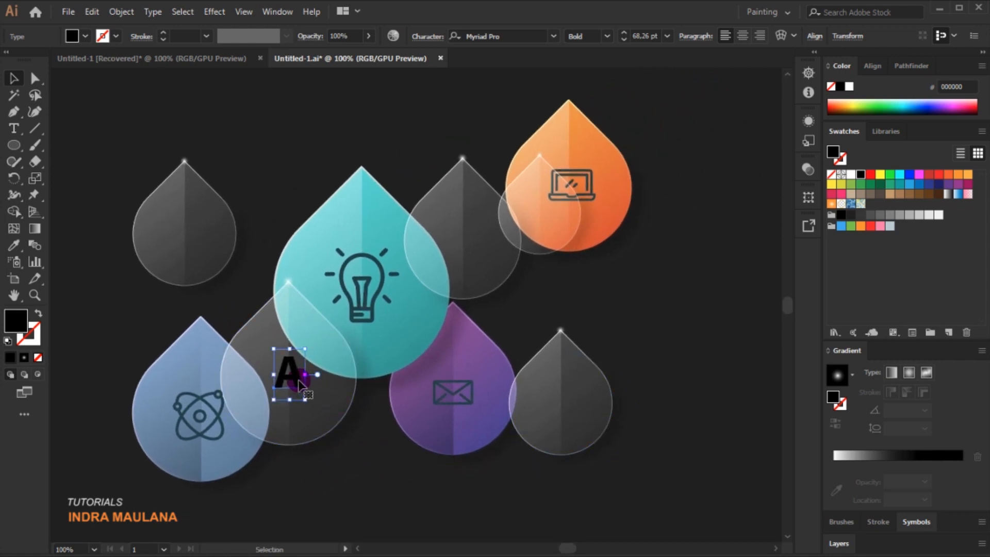
pyautogui.moveTo(298, 380); pyautogui.dragTo(470, 248)
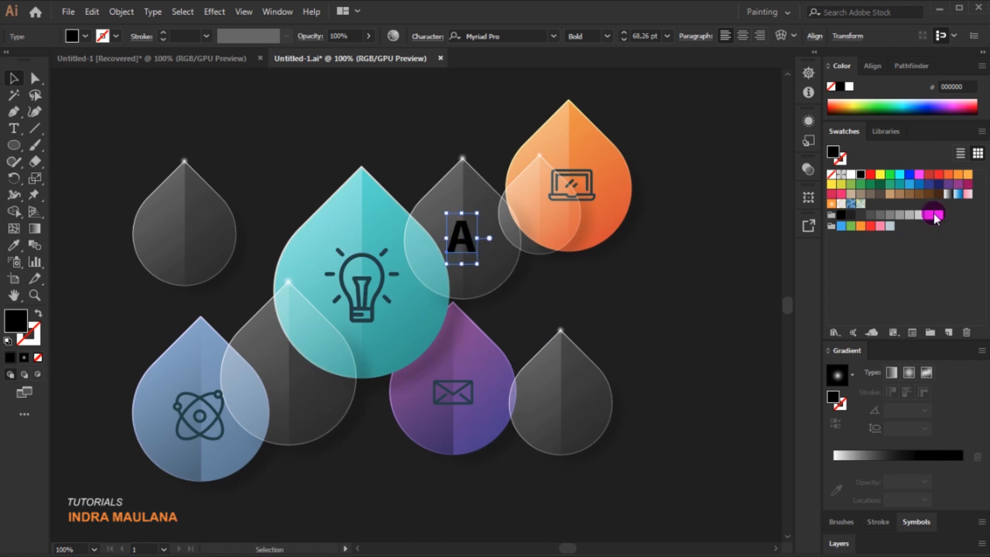
pyautogui.click(851, 174)
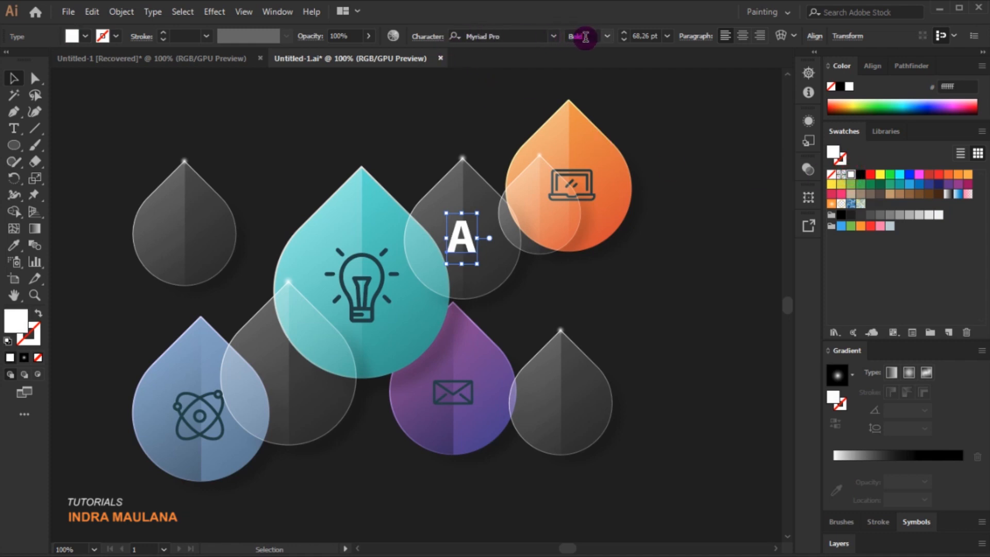
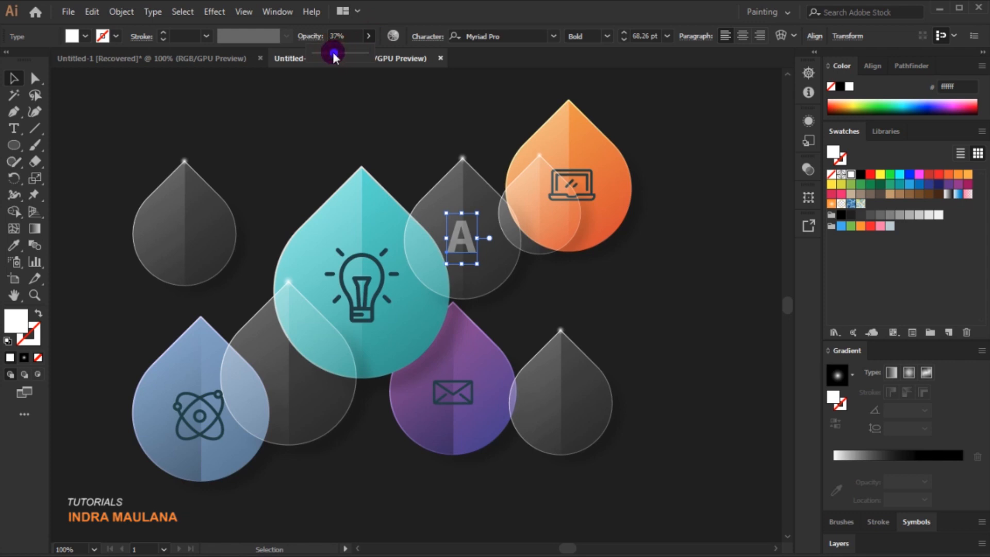
pyautogui.click(287, 137)
# Step: Copy the letter A onto the other four translucent drops
pyautogui.moveTo(468, 238); pyautogui.dragTo(294, 394)
pyautogui.moveTo(294, 393); pyautogui.dragTo(564, 404)
pyautogui.click(544, 215)
# Step: Change the copied letters to B on the orange drop, C beside the purple drop, D beside the blue drop and E on the separate drop
pyautogui.doubleClick(544, 215)
pyautogui.write('B')
pyautogui.doubleClick(562, 403)
pyautogui.write('C')
pyautogui.doubleClick(289, 400)
pyautogui.write('D')
pyautogui.doubleClick(192, 227)
pyautogui.write('E')
pyautogui.click(14, 78)
pyautogui.hotkey('ctrl', '-')
pyautogui.hotkey('ctrl', '-')
pyautogui.click(144, 407)
pyautogui.scroll(-1, 187, 446)
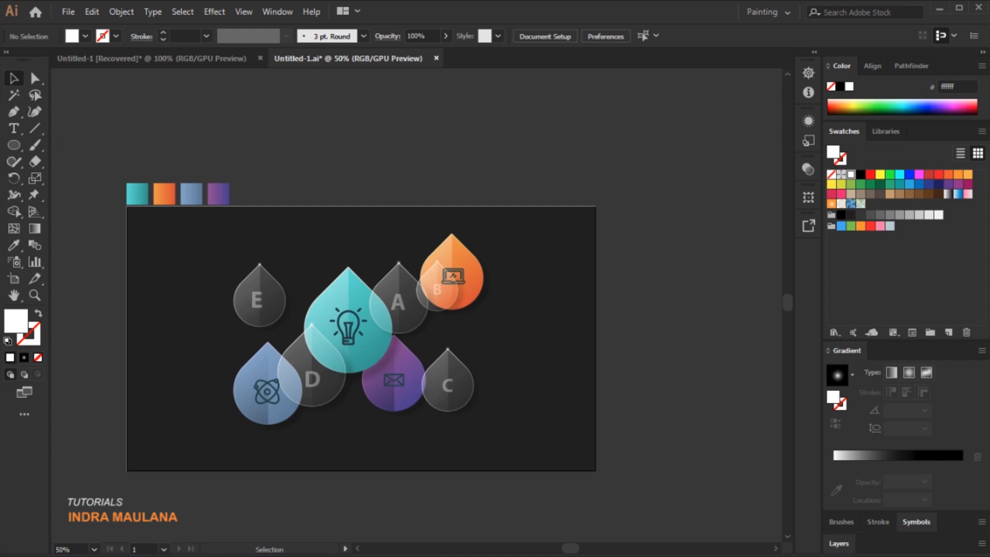
pyautogui.scroll(3, 236, 409)
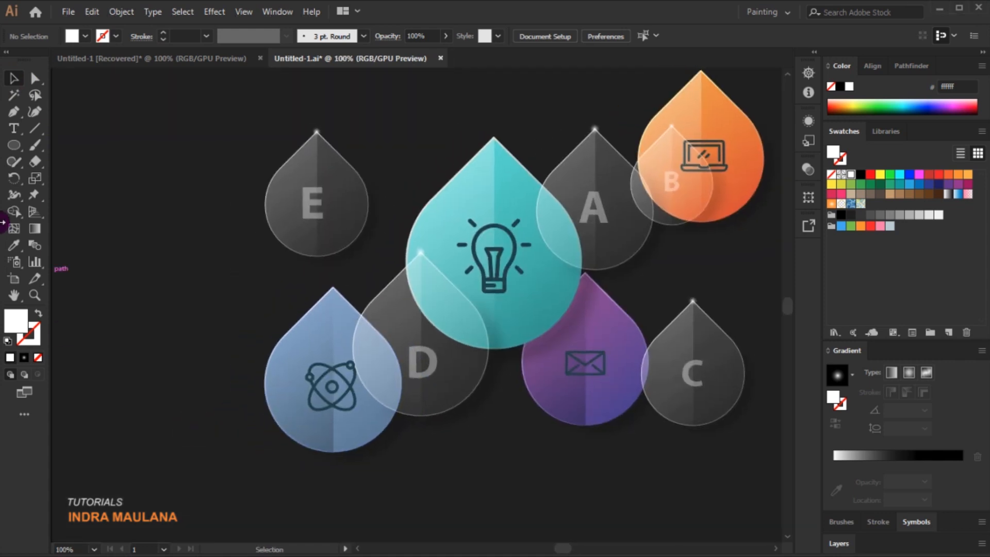
# Step: Add the heading text "INFOGRAPHIC" in the empty area beside the blue drop
pyautogui.click(14, 130)
pyautogui.click(116, 311)
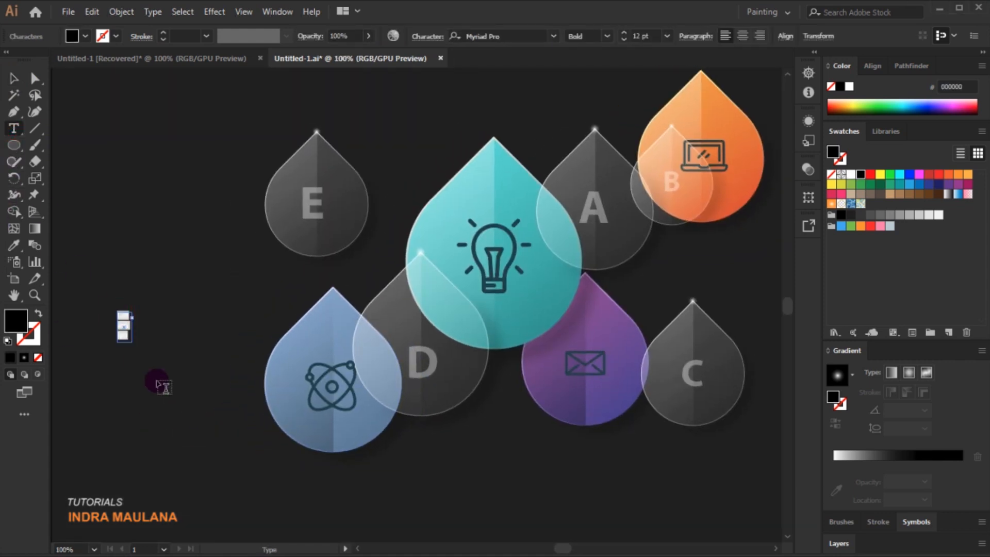
pyautogui.click(129, 315)
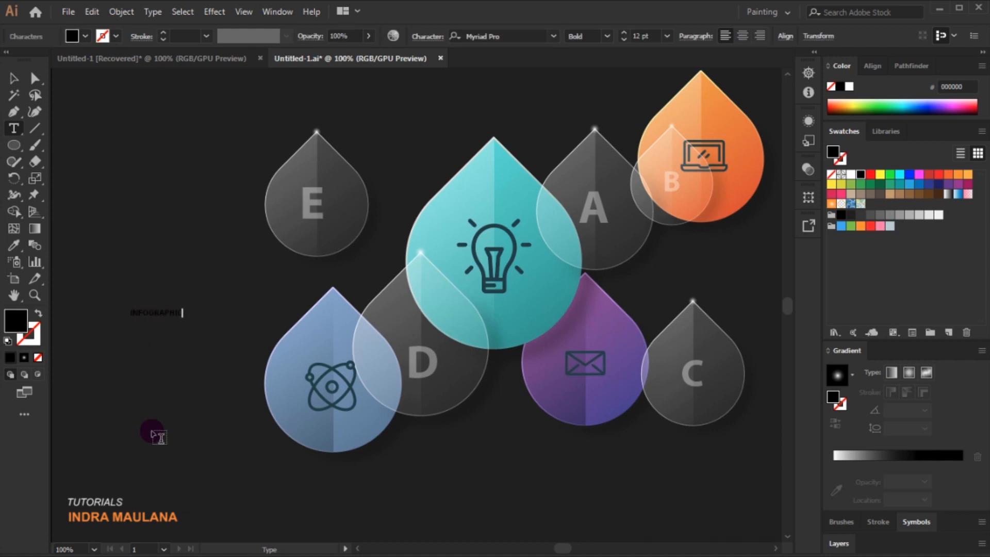
pyautogui.click(13, 78)
# Step: Set the INFOGRAPHIC heading to the Regular style and enlarge it to 26.22 pt
pyautogui.click(606, 37)
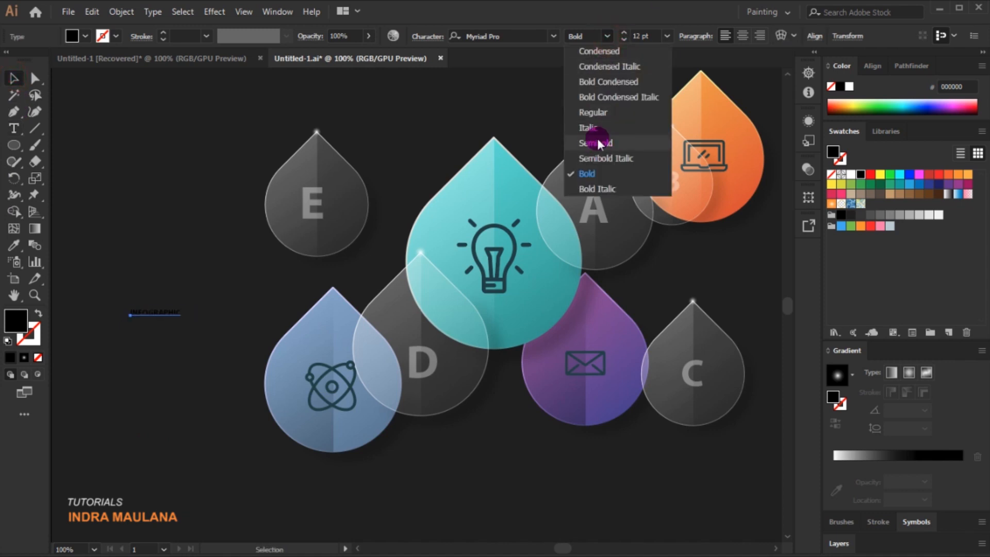
pyautogui.click(594, 114)
pyautogui.click(170, 311)
pyautogui.click(174, 313)
pyautogui.moveTo(175, 308); pyautogui.dragTo(238, 289)
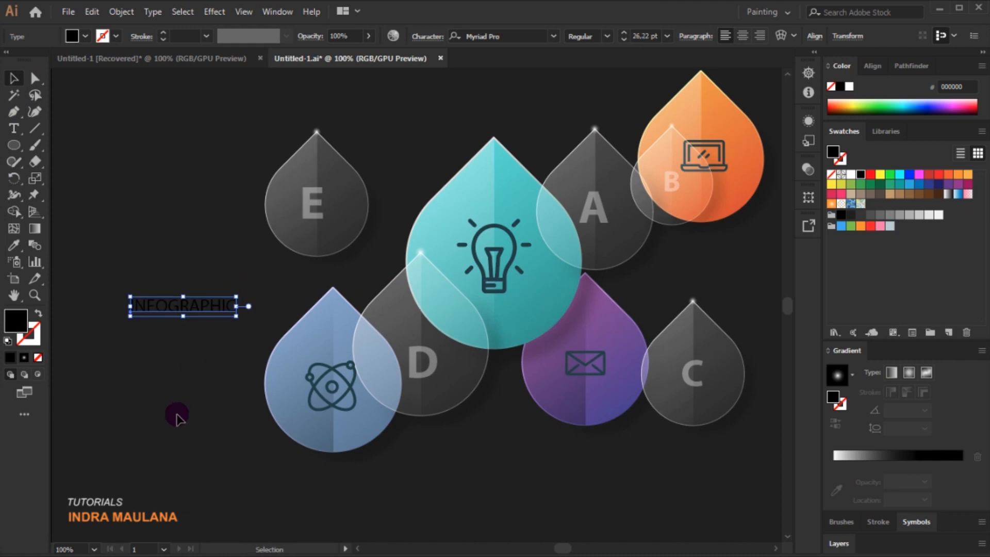
# Step: Fill the INFOGRAPHIC heading with cyan 00ffff
pyautogui.click(900, 176)
pyautogui.click(226, 252)
pyautogui.moveTo(175, 286); pyautogui.dragTo(294, 305)
pyautogui.click(303, 380)
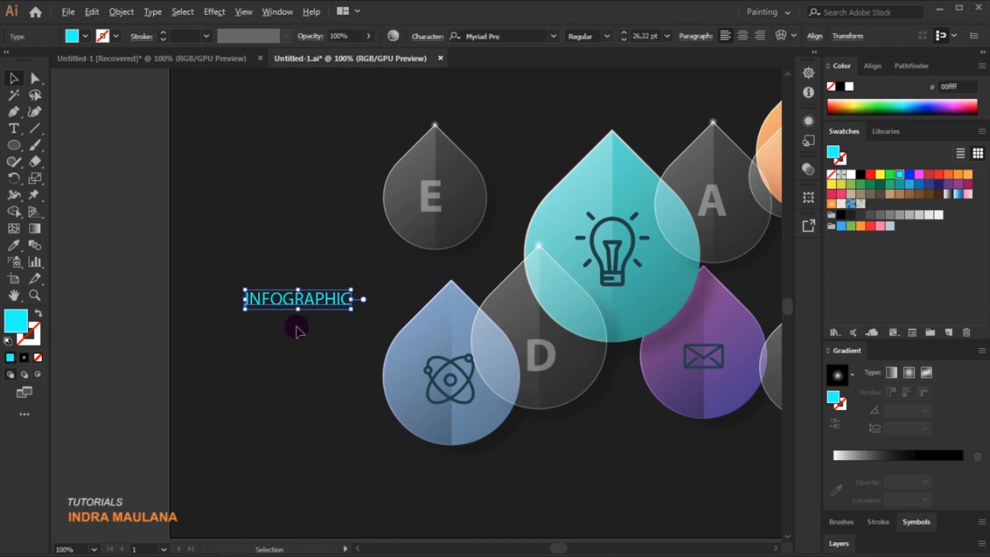
# Step: Create a placeholder paragraph in a text frame below the INFOGRAPHIC heading and align it right
pyautogui.click(14, 129)
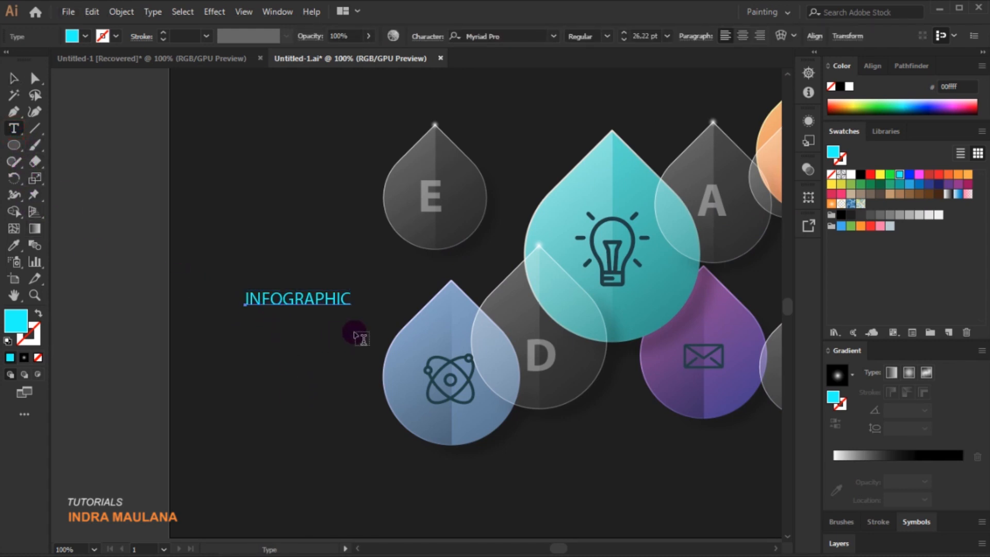
pyautogui.moveTo(353, 370); pyautogui.dragTo(149, 312)
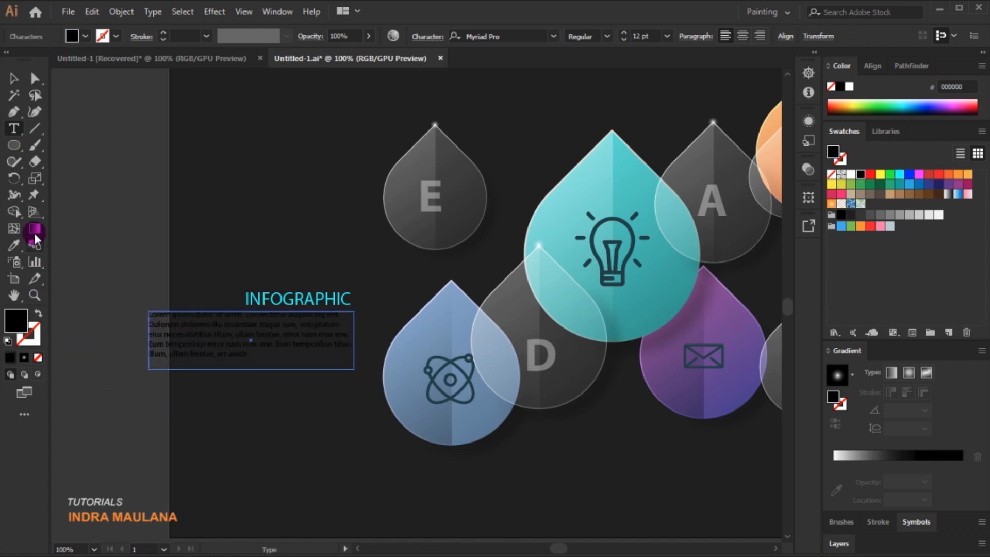
pyautogui.click(14, 80)
pyautogui.click(759, 36)
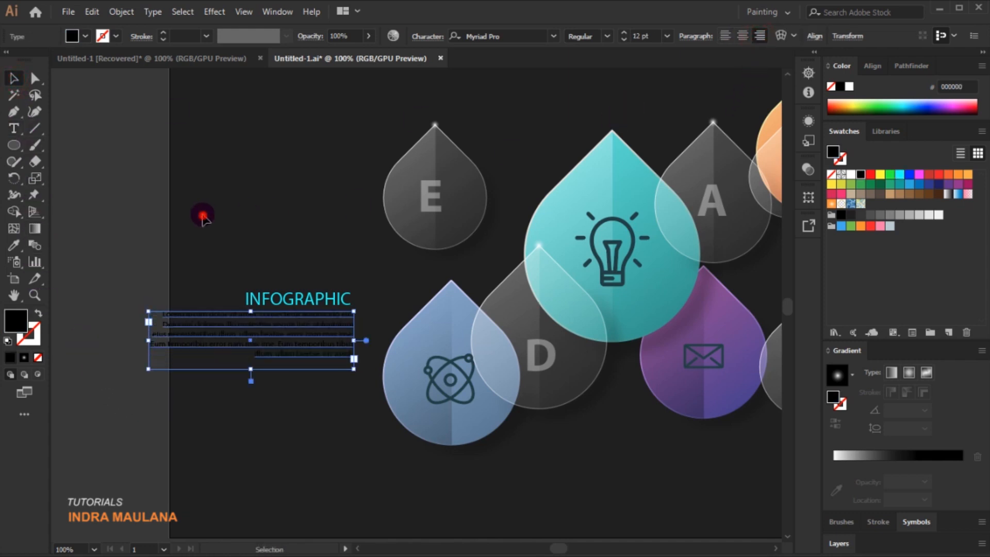
pyautogui.click(203, 214)
# Step: Nudge the paragraph frame down slightly, narrow it from its outer side and reduce its height
pyautogui.click(218, 349)
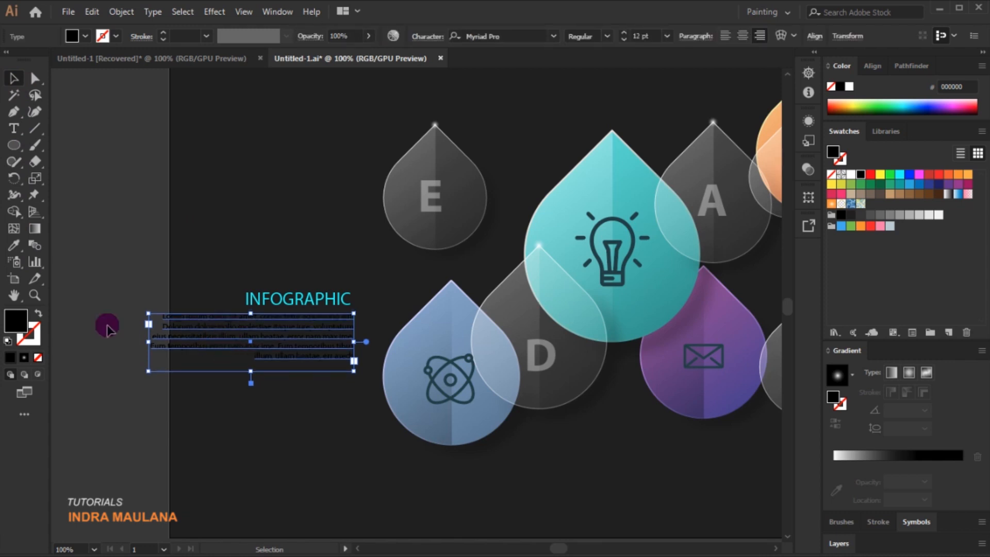
pyautogui.moveTo(149, 341); pyautogui.dragTo(188, 342)
pyautogui.click(286, 504)
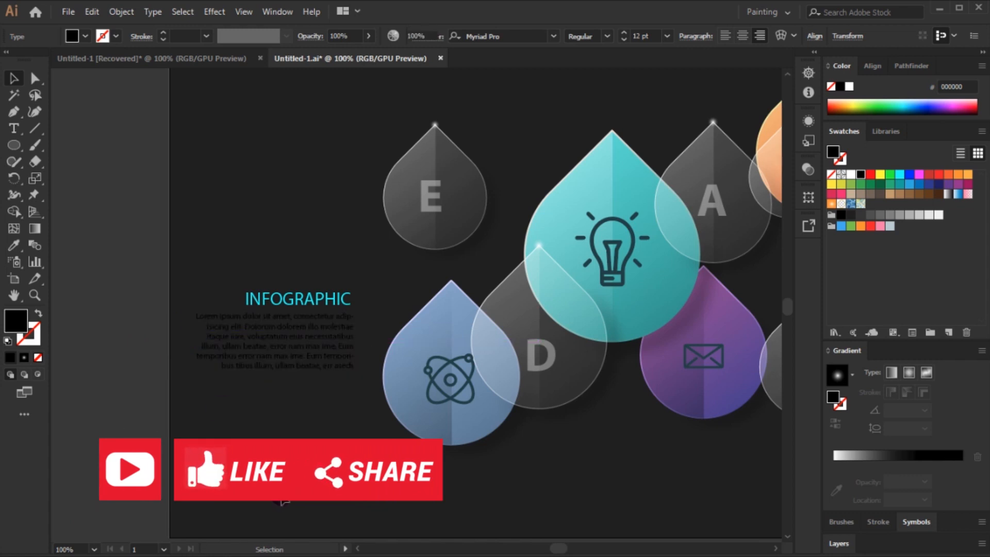
pyautogui.moveTo(311, 476); pyautogui.dragTo(297, 470)
pyautogui.click(296, 342)
pyautogui.moveTo(256, 360); pyautogui.dragTo(257, 353)
pyautogui.click(296, 428)
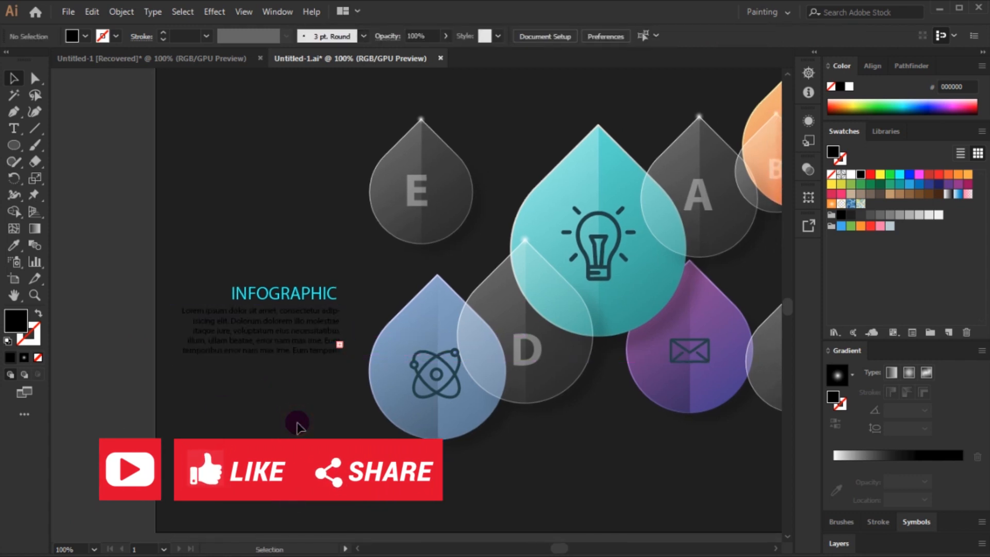
# Step: Fill the placeholder paragraph with white and reduce its font size to below 10 pt
pyautogui.click(288, 332)
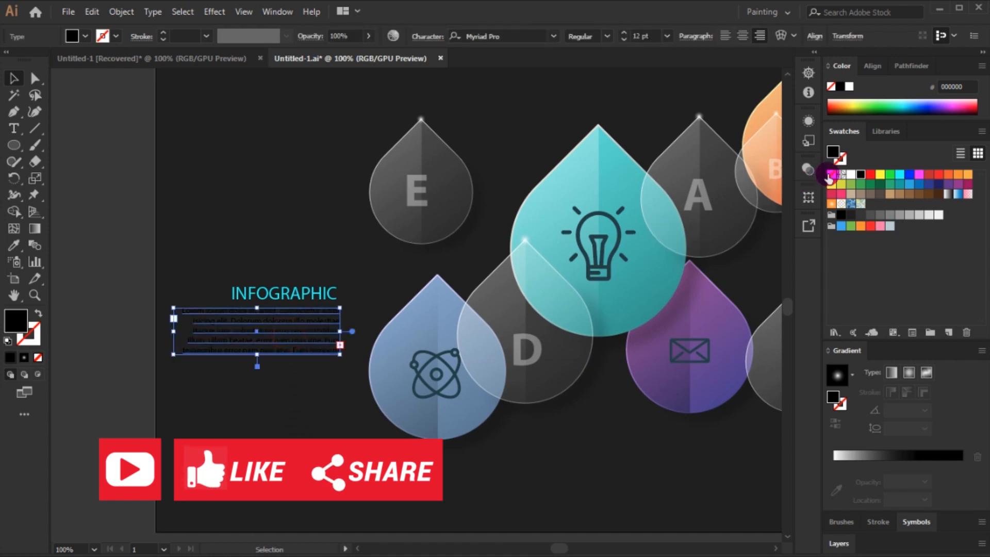
pyautogui.click(295, 193)
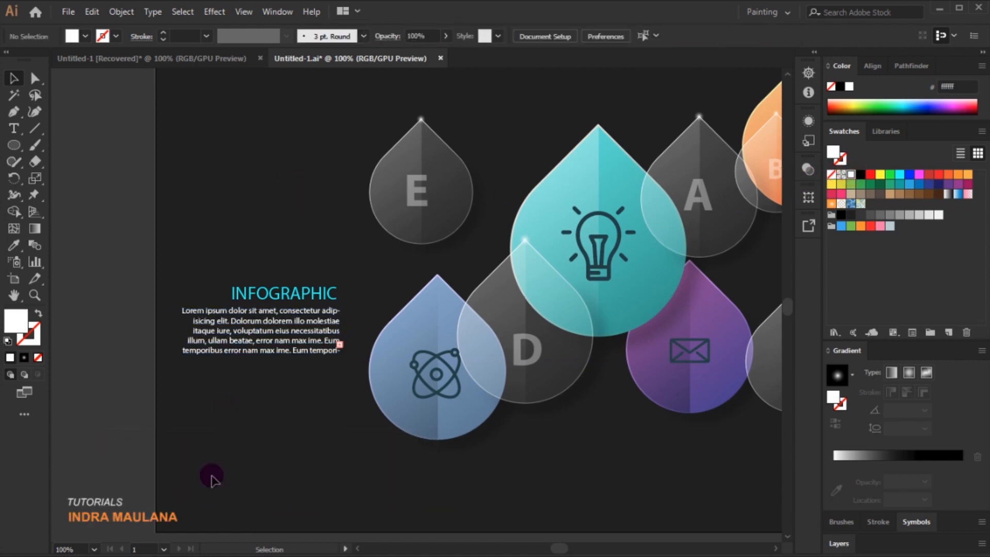
pyautogui.click(253, 349)
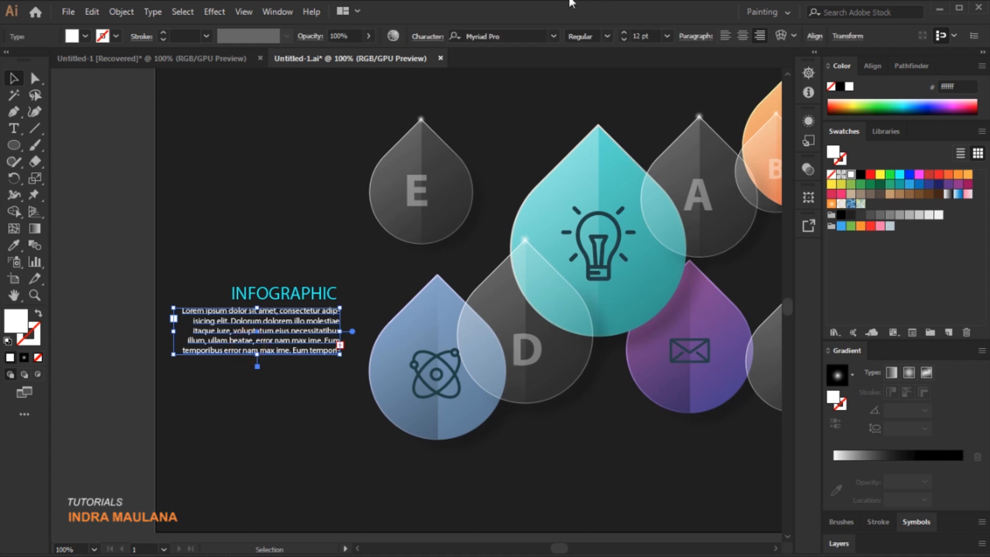
pyautogui.click(623, 40)
pyautogui.click(623, 39)
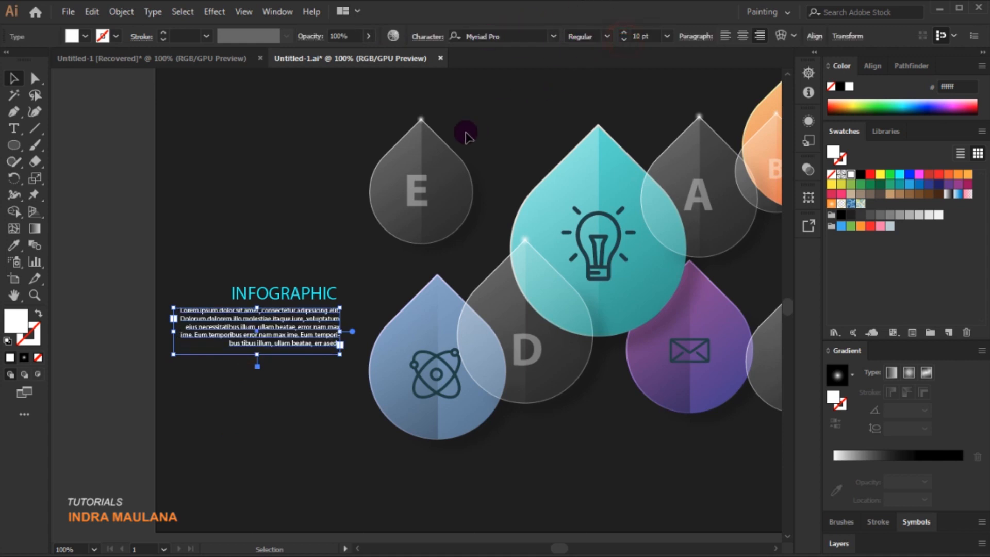
pyautogui.click(624, 39)
pyautogui.click(322, 177)
pyautogui.scroll(4, 320, 177)
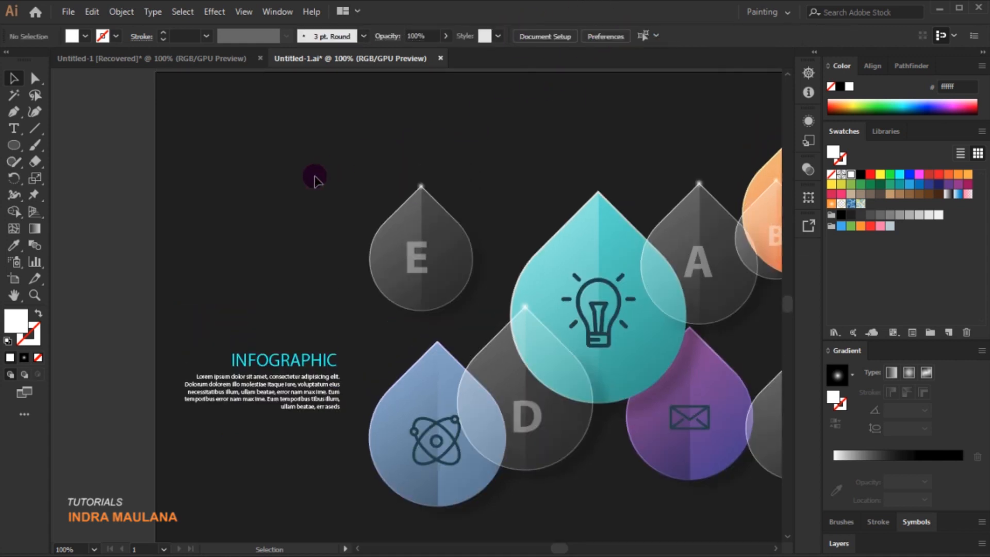
pyautogui.scroll(-3, 315, 176)
pyautogui.moveTo(268, 194); pyautogui.dragTo(268, 392)
pyautogui.moveTo(331, 457); pyautogui.dragTo(226, 388)
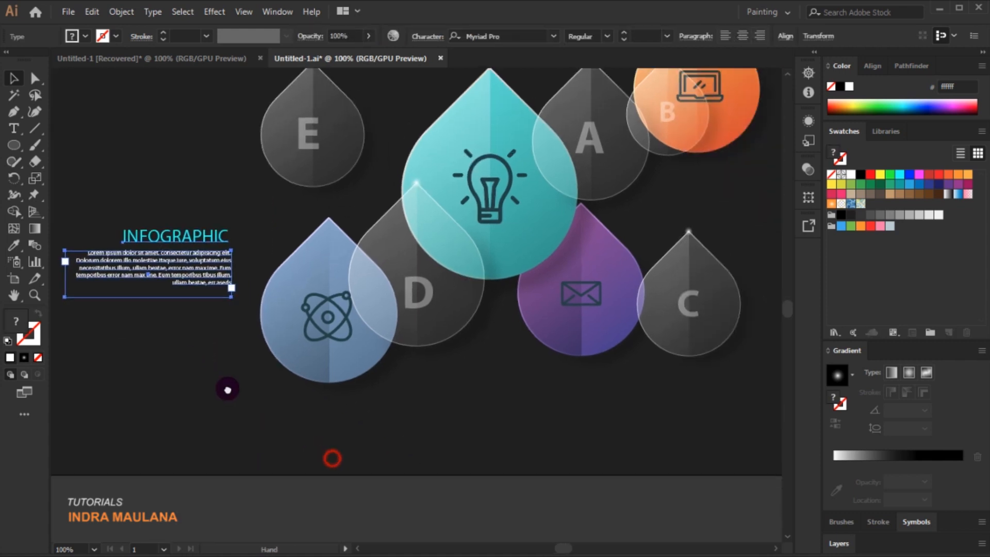
pyautogui.rightClick(203, 275)
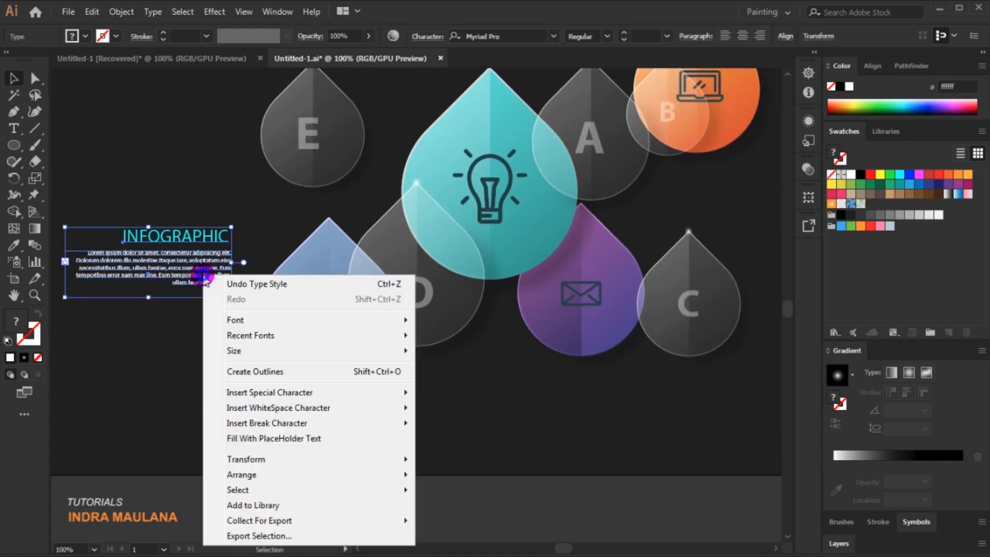
pyautogui.click(172, 337)
pyautogui.scroll(-1, 225, 375)
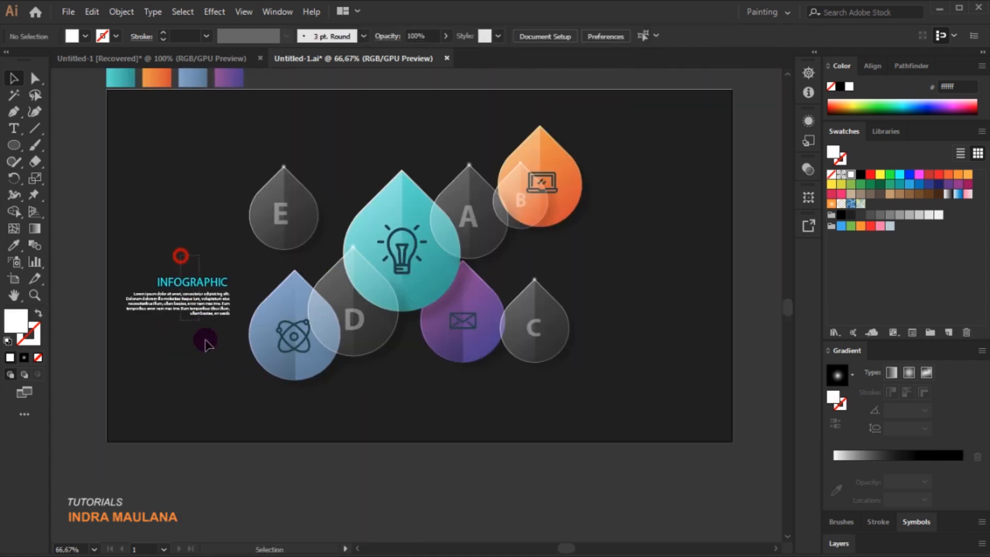
# Step: Move the heading and paragraph between drop E and the blue drop, and place copies above, below and on the opposite side of the drops
pyautogui.moveTo(205, 344); pyautogui.dragTo(205, 354)
pyautogui.moveTo(204, 292); pyautogui.dragTo(228, 262)
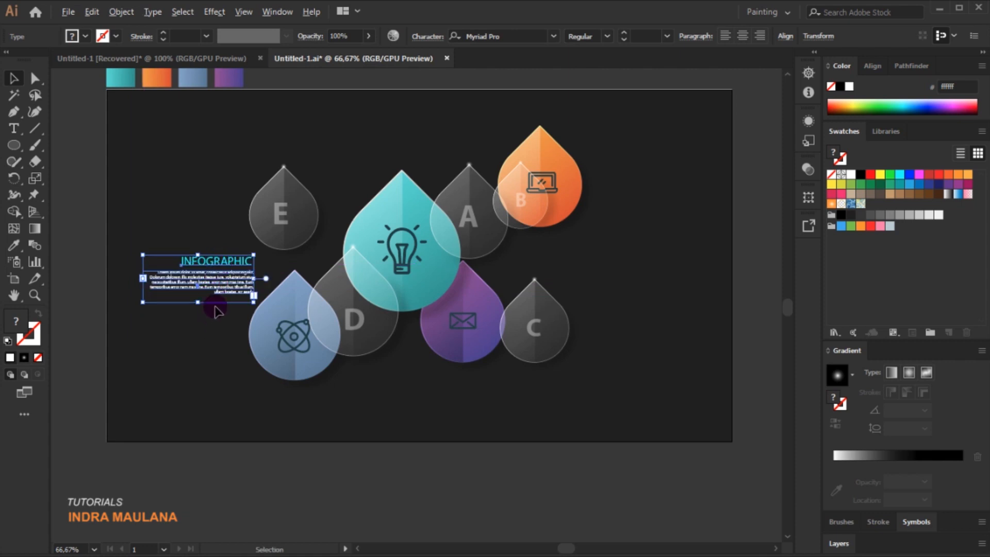
pyautogui.moveTo(214, 265); pyautogui.dragTo(393, 126)
pyautogui.click(468, 118)
# Step: Fill the INFOGRAPHIC heading above the drops with orange f7931e
pyautogui.click(411, 126)
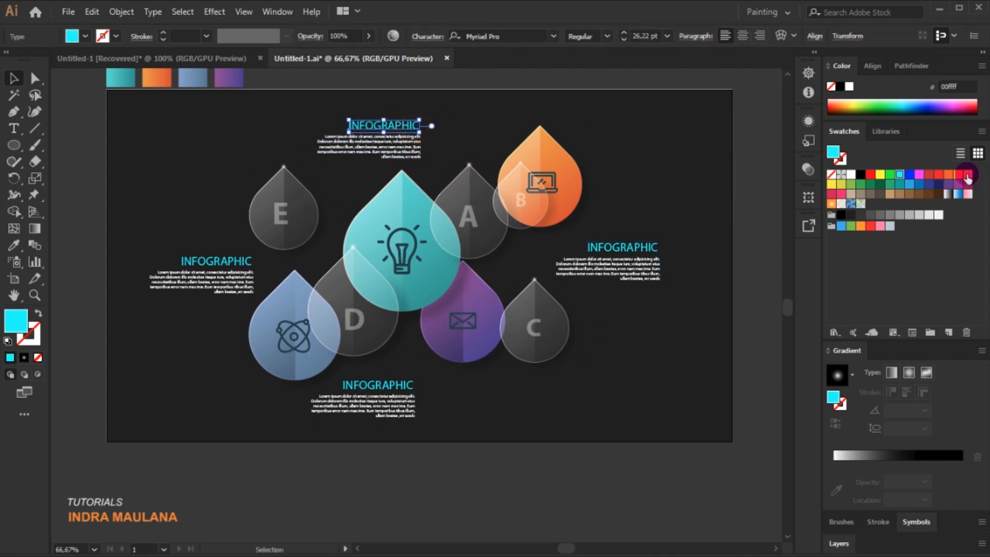
pyautogui.click(949, 179)
pyautogui.click(626, 165)
pyautogui.click(411, 125)
pyautogui.click(958, 174)
pyautogui.click(682, 157)
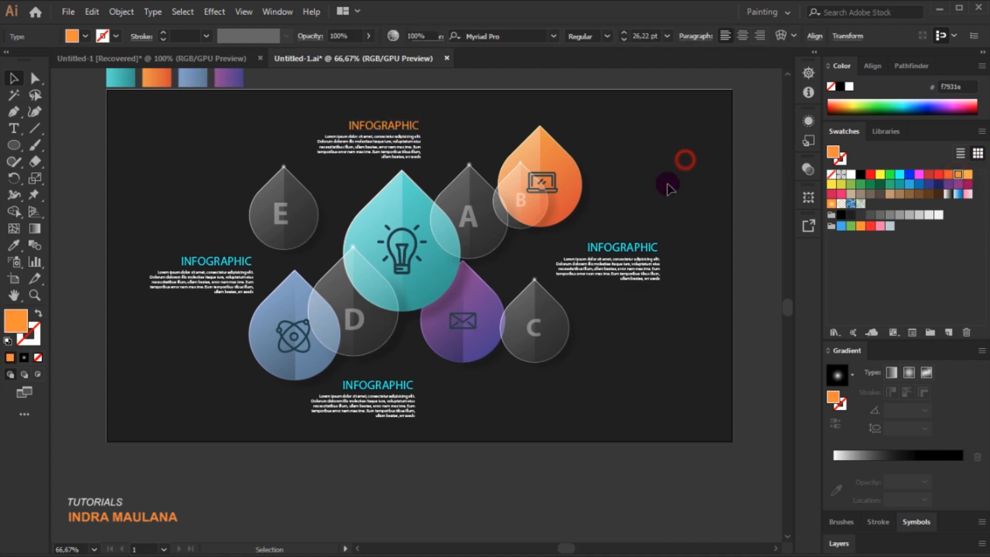
# Step: Fill the INFOGRAPHIC heading above drop C with purple 93278f
pyautogui.click(642, 249)
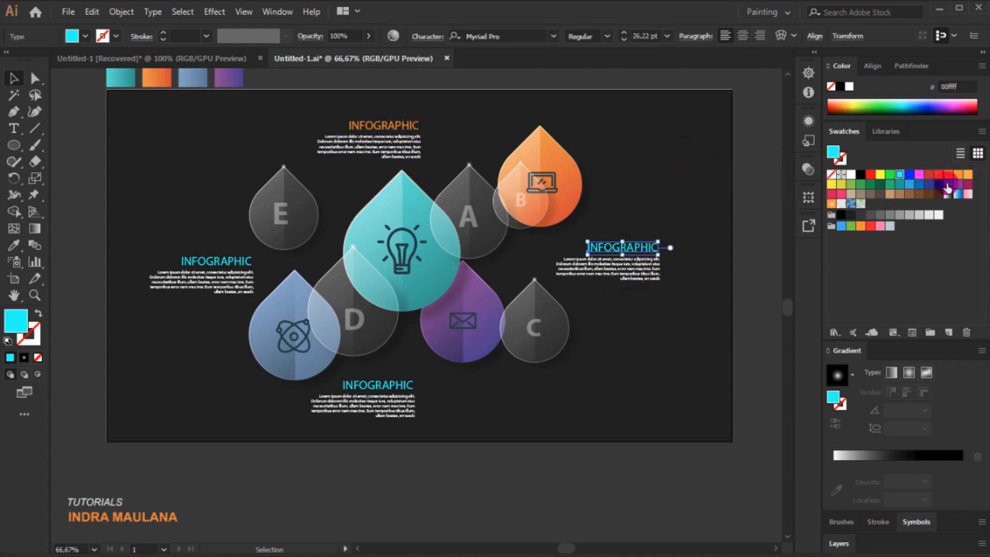
pyautogui.click(958, 185)
pyautogui.click(677, 178)
pyautogui.click(641, 247)
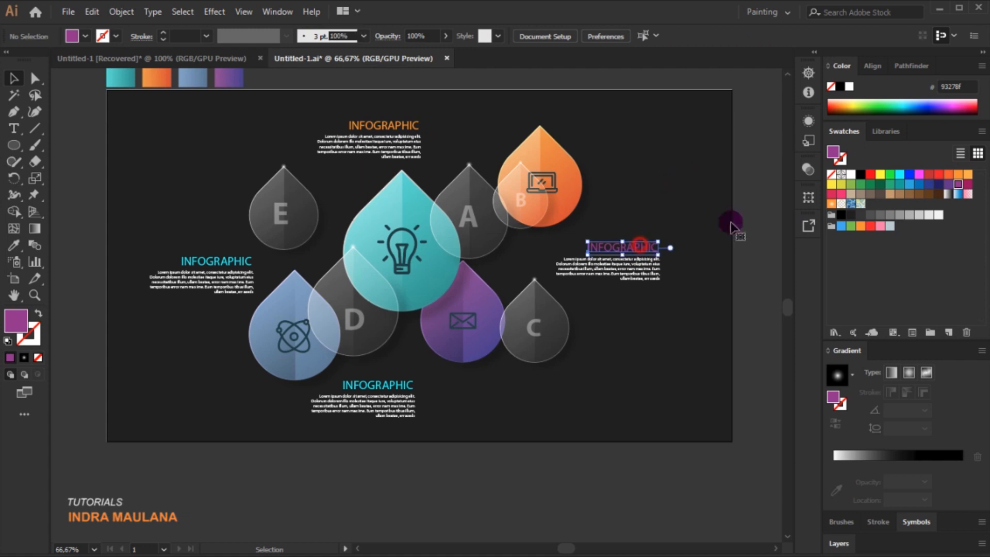
pyautogui.click(968, 185)
pyautogui.click(707, 186)
pyautogui.click(678, 164)
# Step: Fill the INFOGRAPHIC heading below the drops with blue 0071bc
pyautogui.click(369, 385)
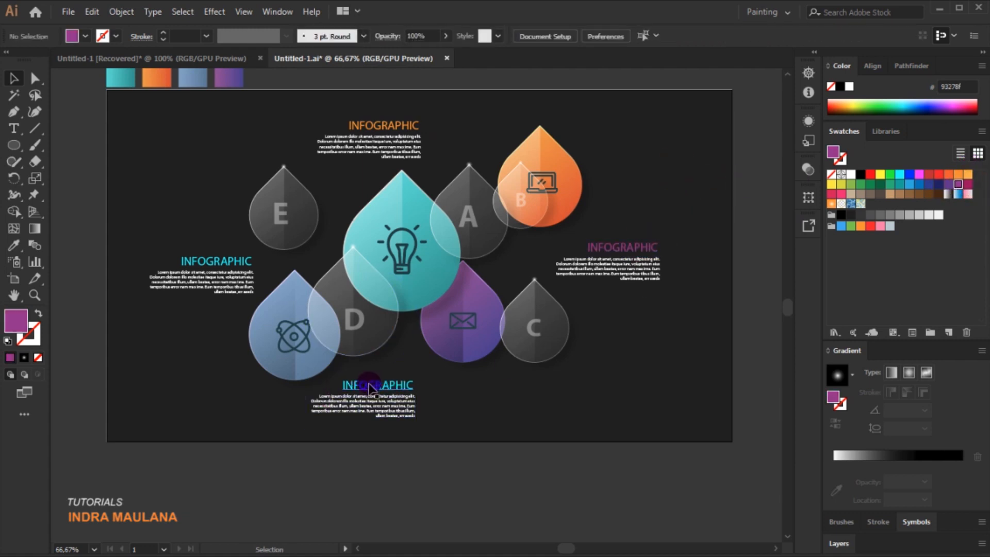
pyautogui.click(920, 184)
pyautogui.click(676, 401)
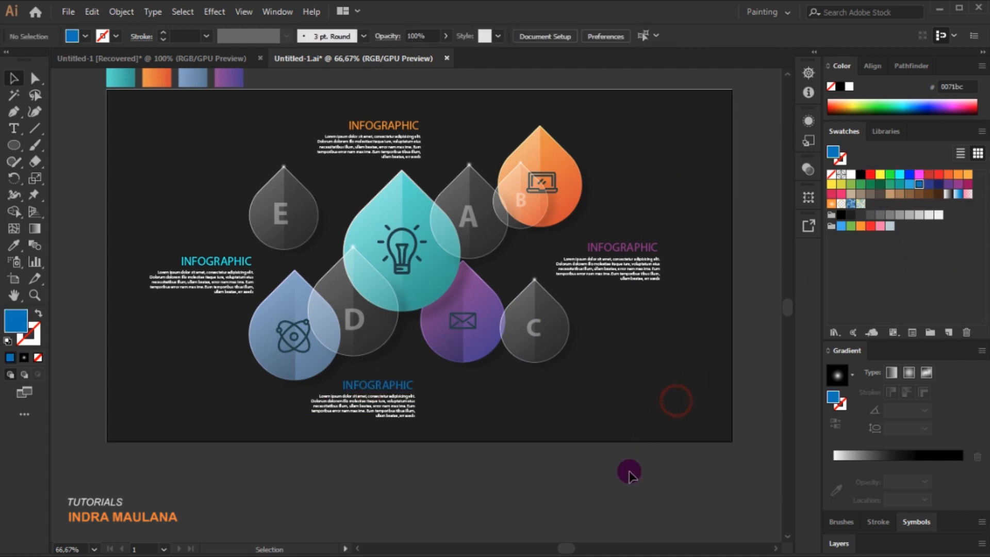
# Step: Unlock all locked objects in the artwork and clear the selection
pyautogui.scroll(3, 629, 473)
pyautogui.scroll(-2, 629, 477)
pyautogui.click(93, 10)
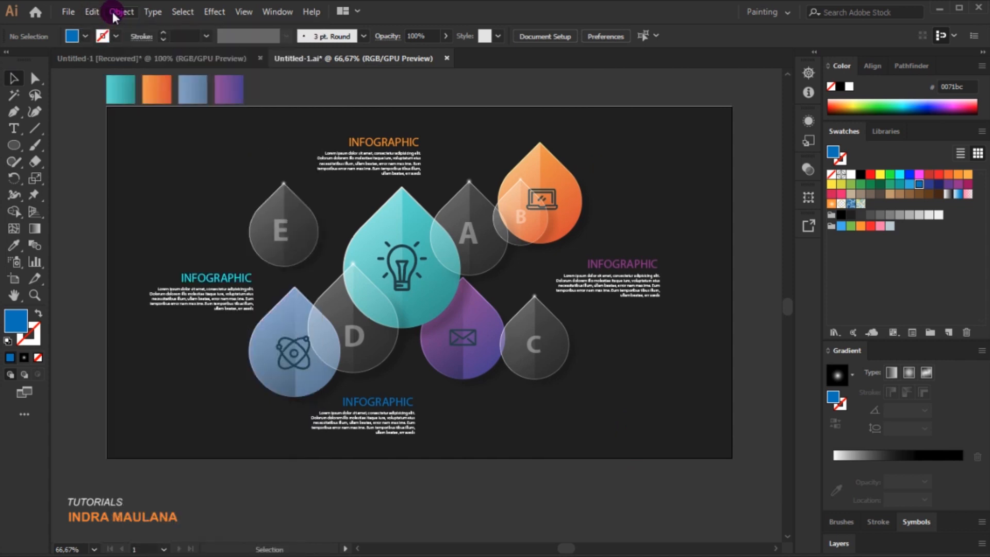
pyautogui.click(114, 15)
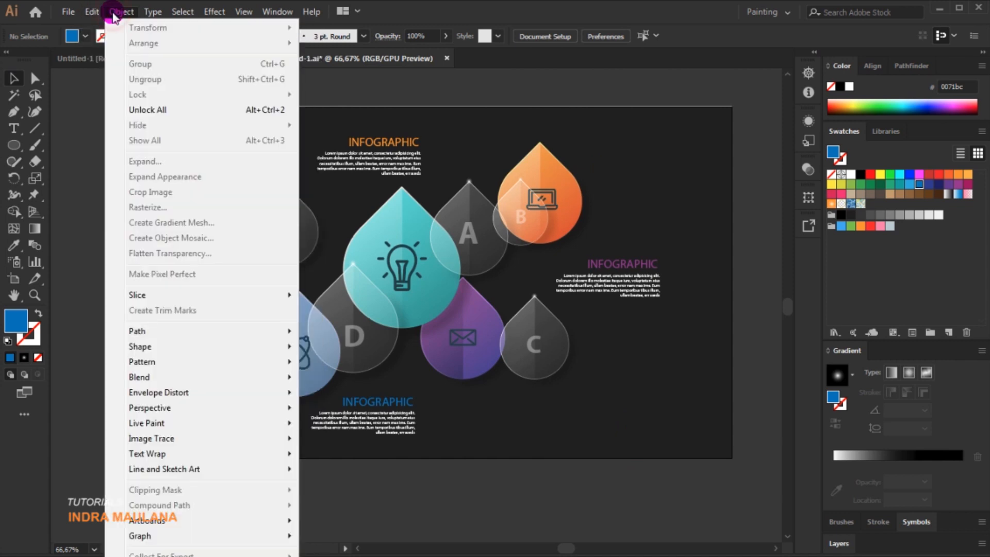
pyautogui.click(155, 110)
pyautogui.click(571, 93)
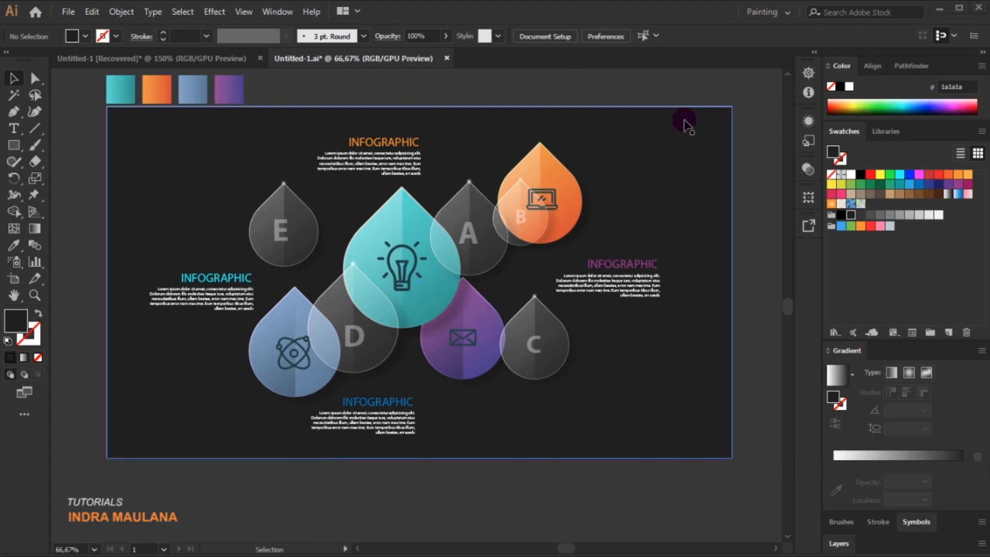
# Step: Fill the background rectangle with a linear gradient and recolour its white starting stop slate blue in RGB mode
pyautogui.click(623, 139)
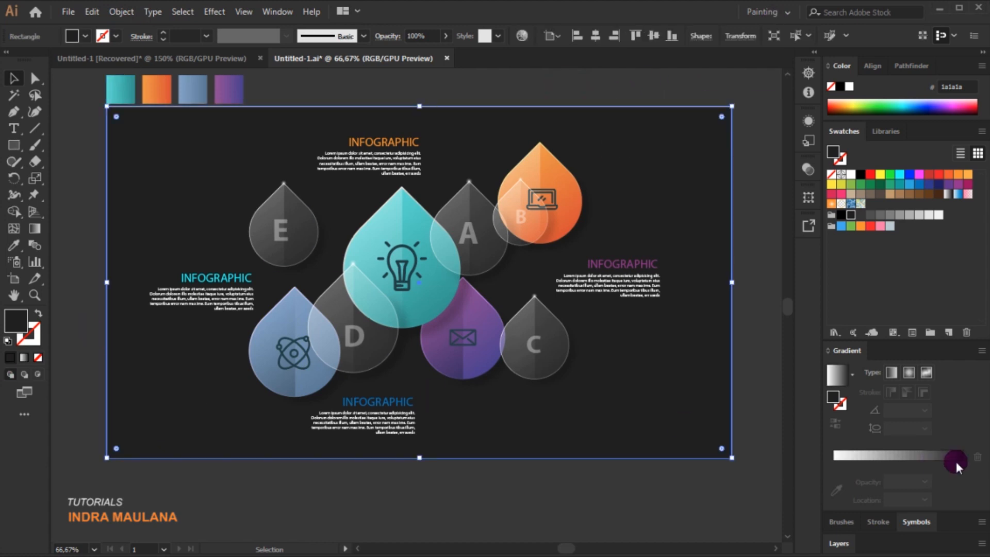
pyautogui.click(885, 455)
pyautogui.doubleClick(833, 464)
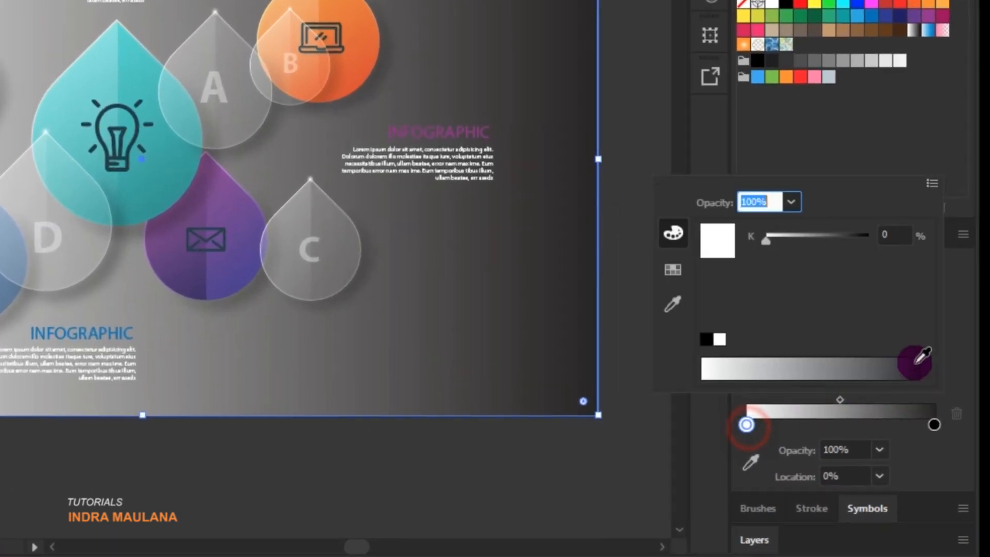
pyautogui.click(934, 191)
pyautogui.click(814, 217)
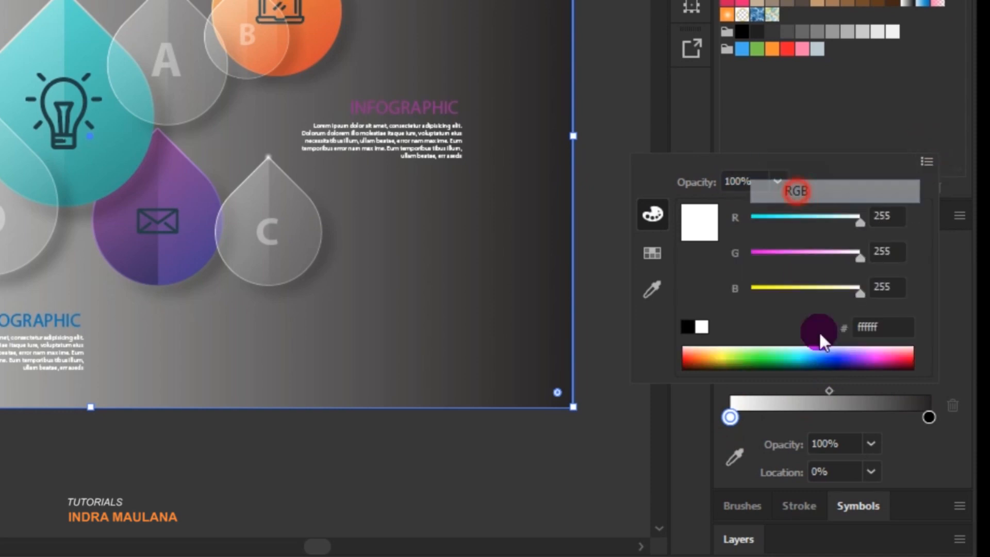
pyautogui.click(889, 327)
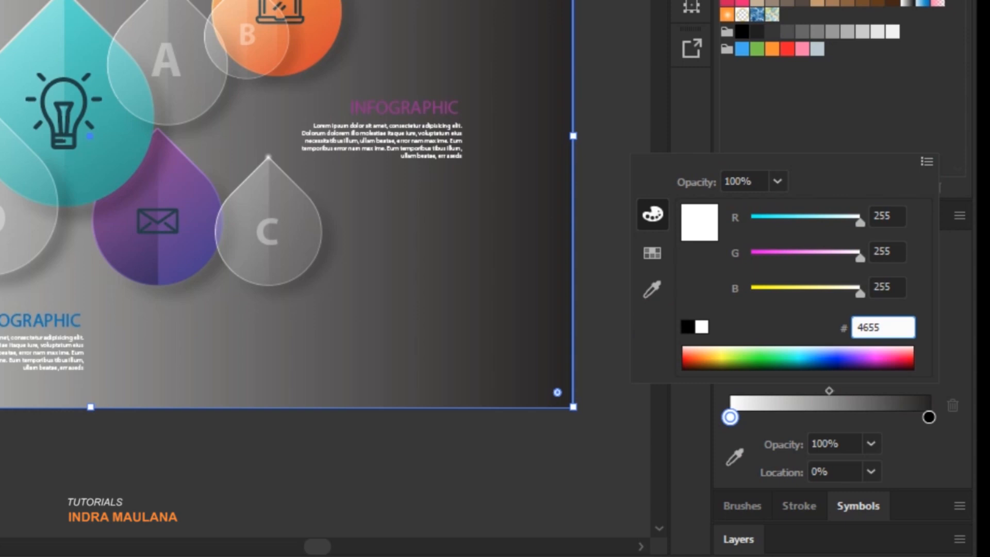
pyautogui.click(654, 317)
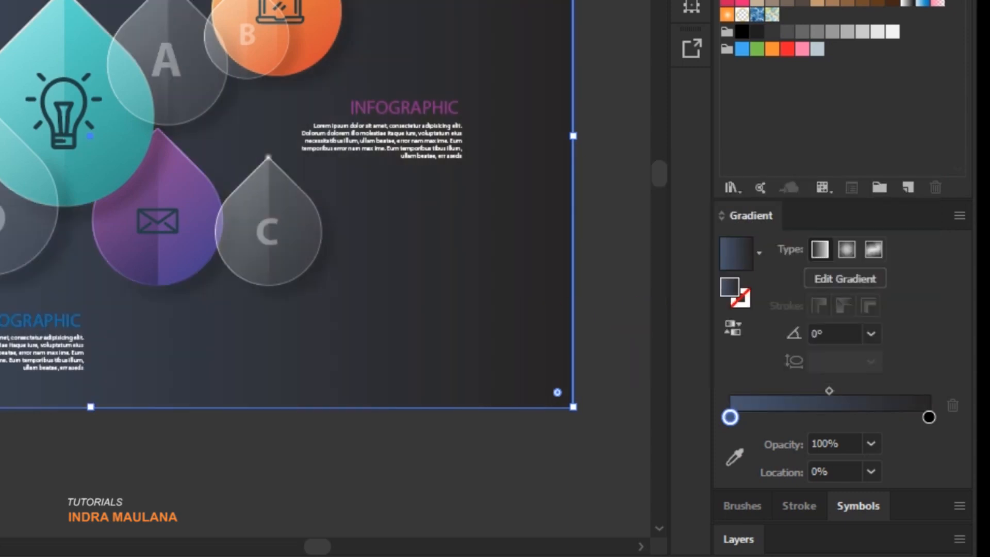
# Step: Switch the background gradient's black end stop to RGB, set its colour to 1c2028, and clear the selection
pyautogui.doubleClick(929, 415)
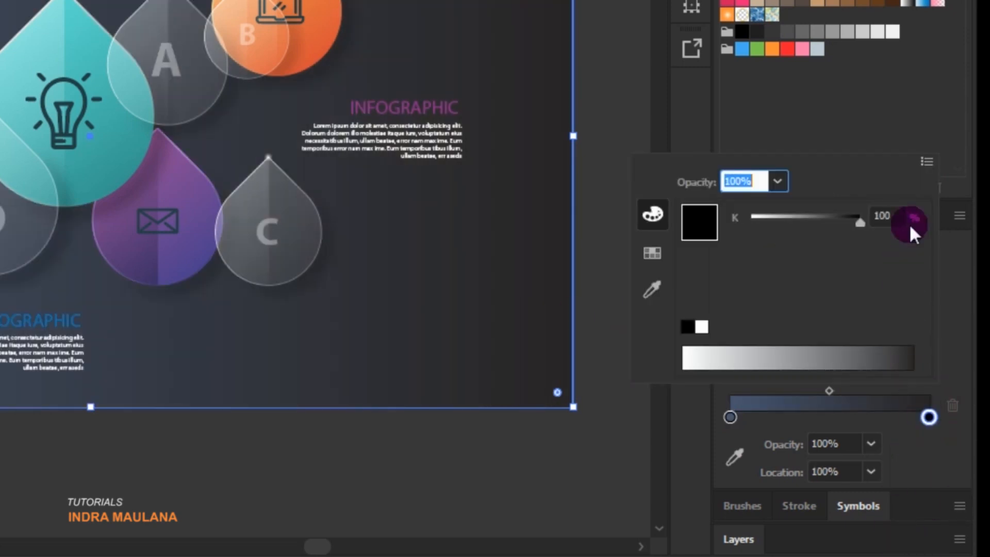
pyautogui.click(927, 161)
pyautogui.click(833, 194)
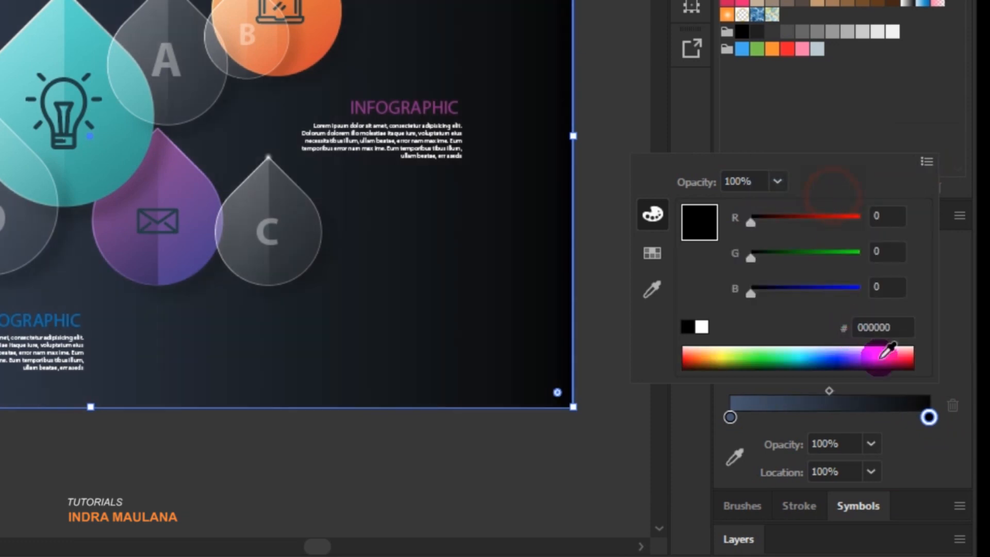
pyautogui.click(884, 327)
pyautogui.write('1c2028')
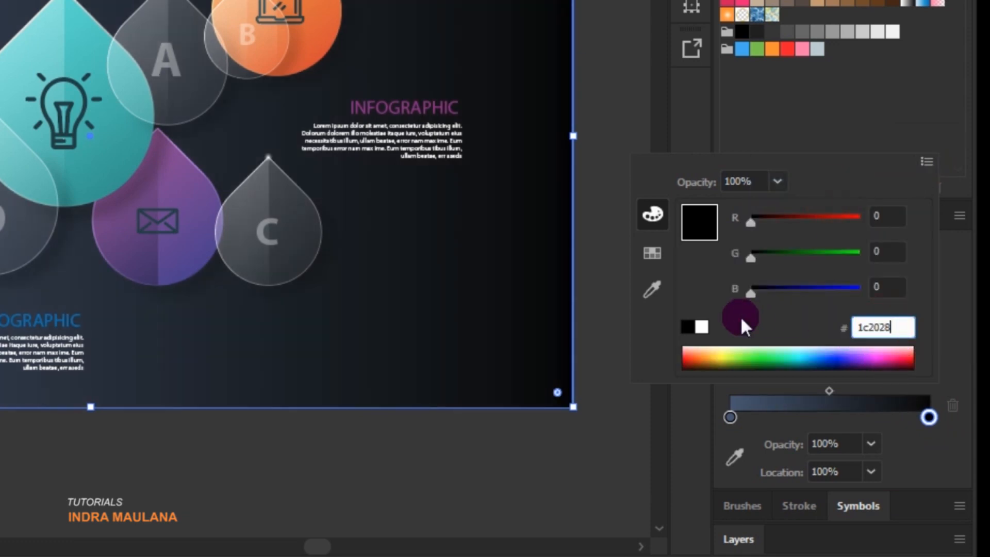
pyautogui.press('Return')
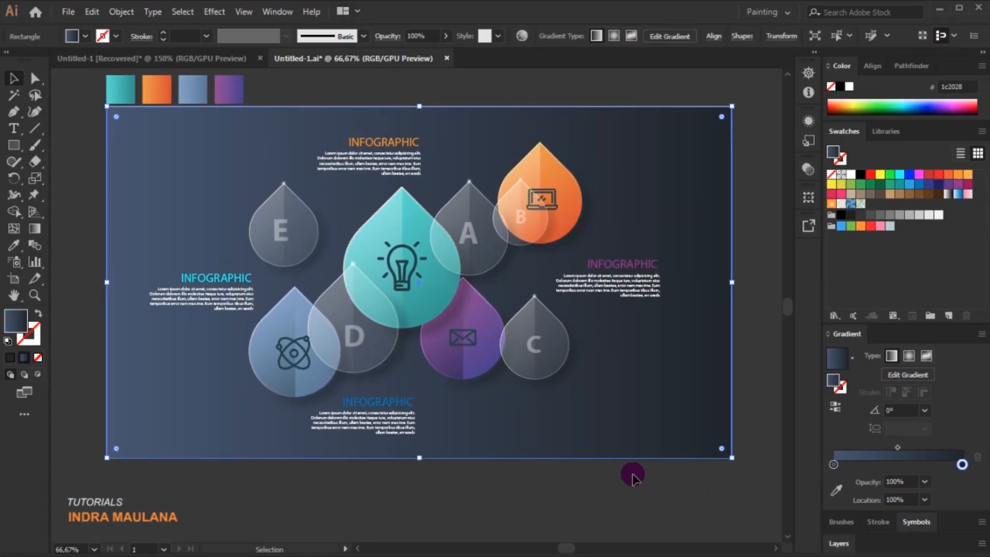
pyautogui.click(586, 490)
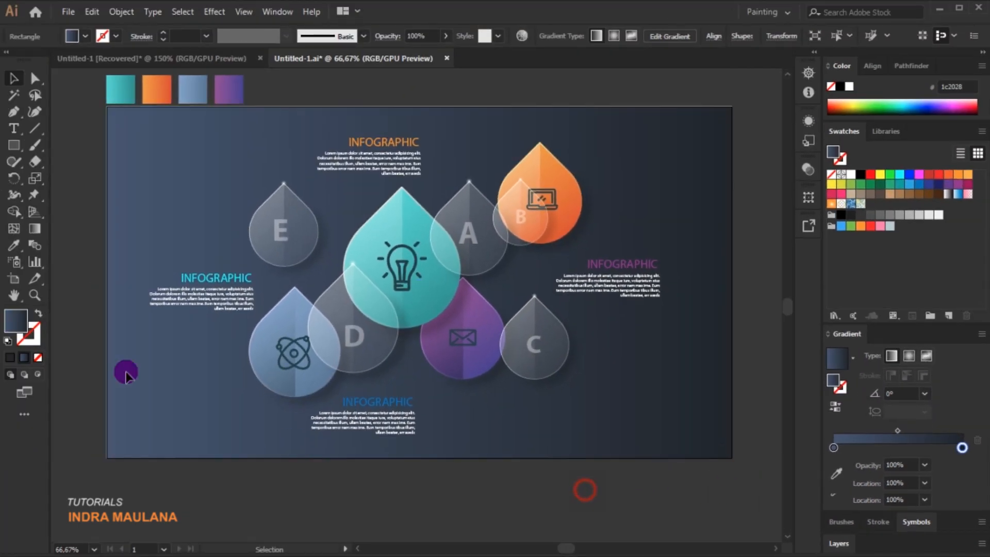
# Step: Redirect the background gradient diagonally from the rectangle's upper-left corner to just past its lower-right corner, at about -28.5°
pyautogui.click(199, 193)
pyautogui.scroll(-1, 214, 298)
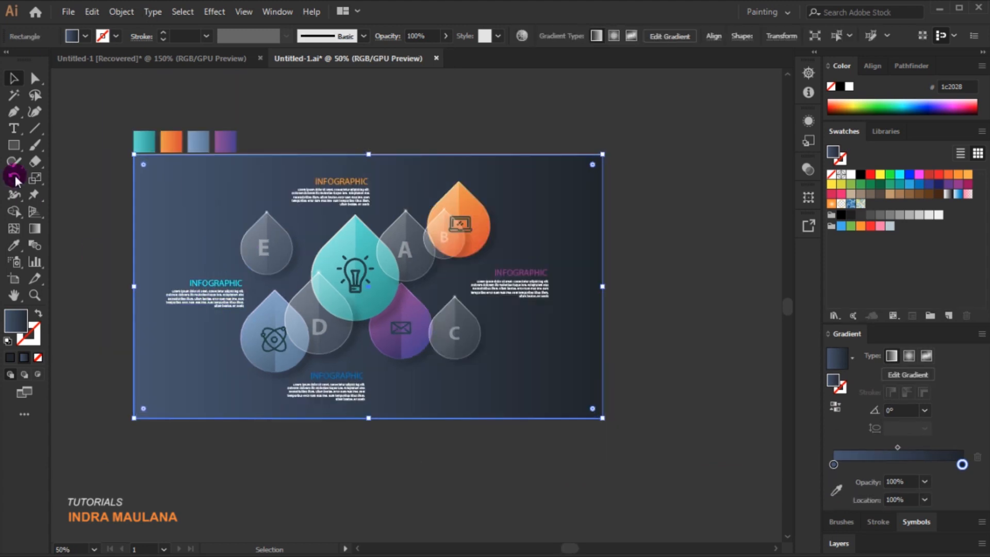
pyautogui.click(35, 229)
pyautogui.moveTo(137, 155); pyautogui.dragTo(622, 424)
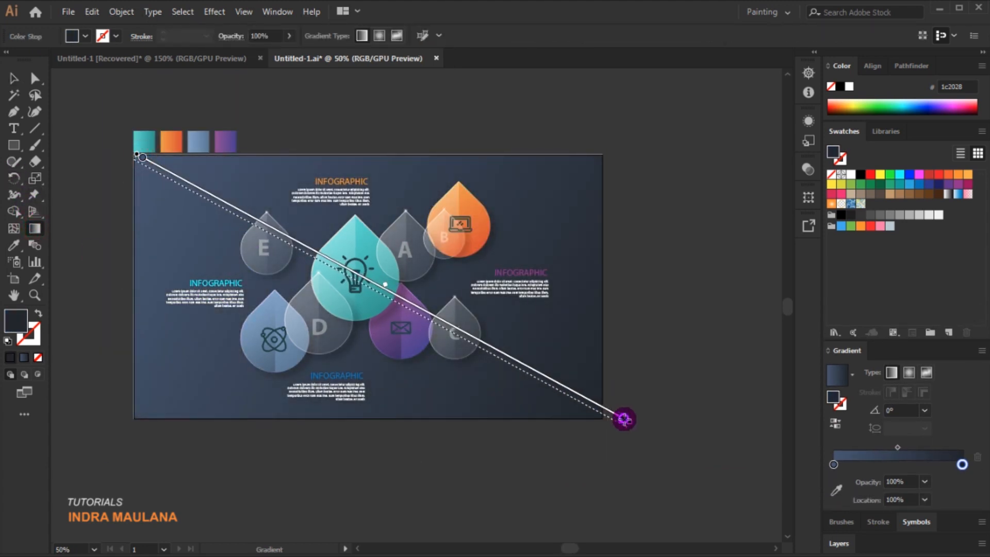
pyautogui.moveTo(390, 299)
pyautogui.mouseDown()
pyautogui.moveTo(414, 313)
pyautogui.moveTo(393, 298)
pyautogui.mouseUp()
pyautogui.click(13, 80)
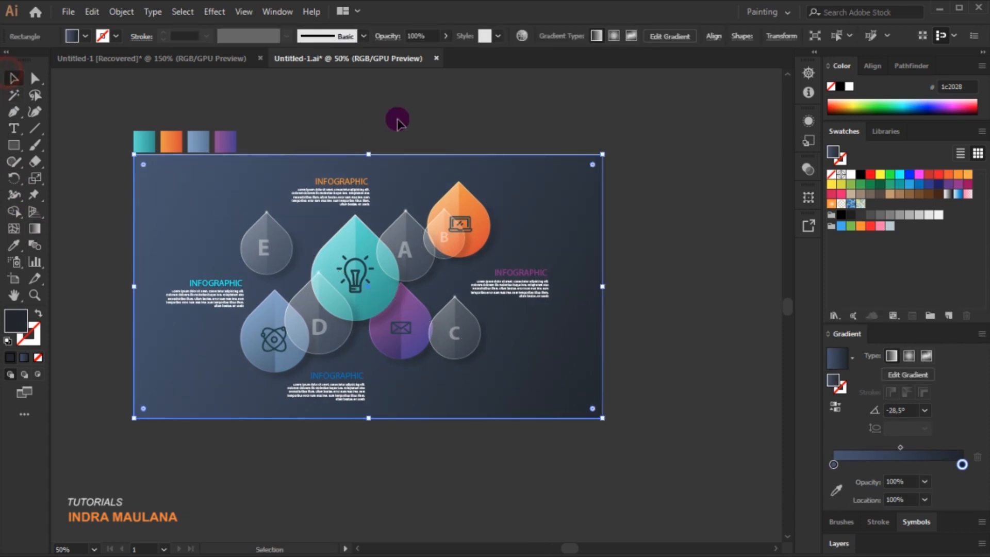
pyautogui.click(398, 119)
pyautogui.click(324, 329)
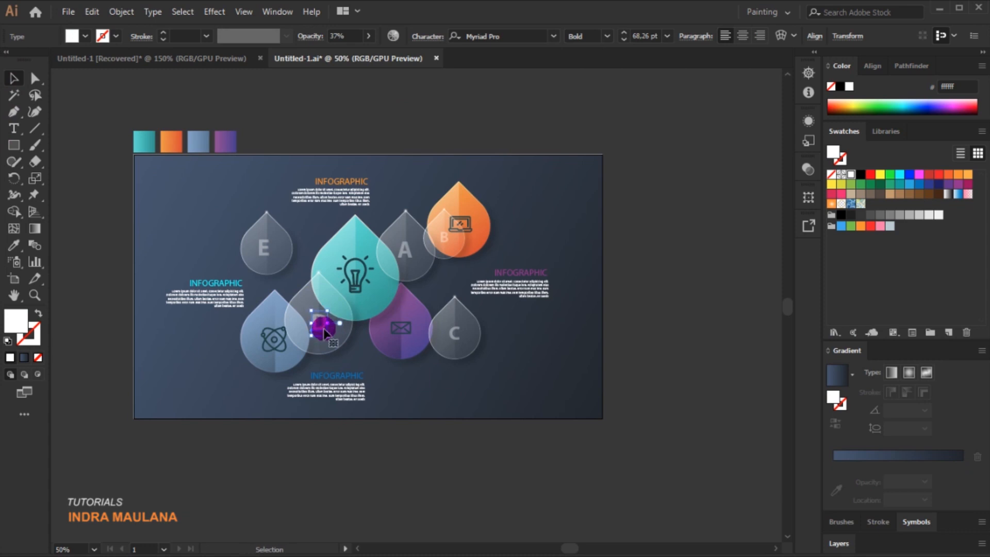
pyautogui.click(503, 490)
pyautogui.scroll(-1, 508, 493)
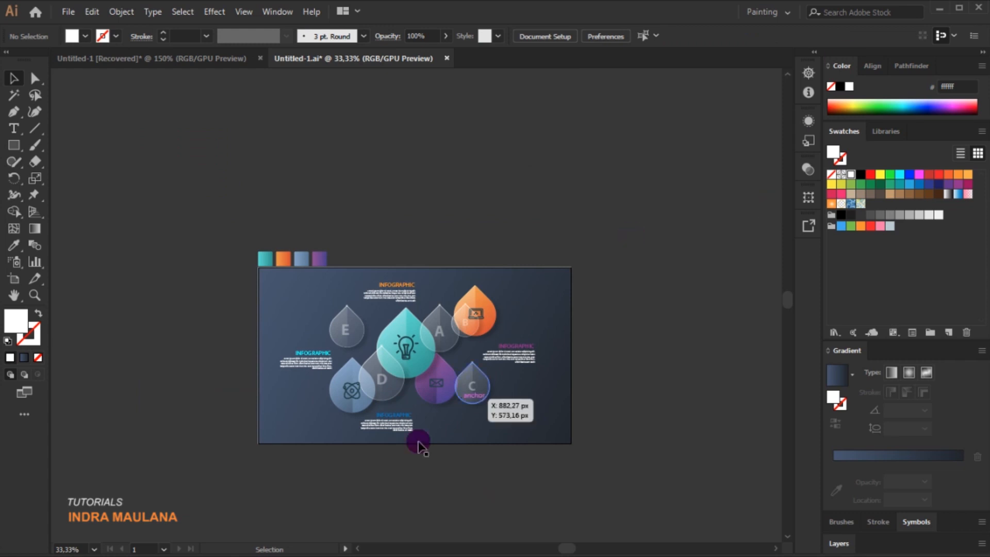
pyautogui.scroll(1, 252, 497)
# Step: Delete the four gradient colour sample squares above the artboard
pyautogui.moveTo(610, 428); pyautogui.dragTo(597, 443)
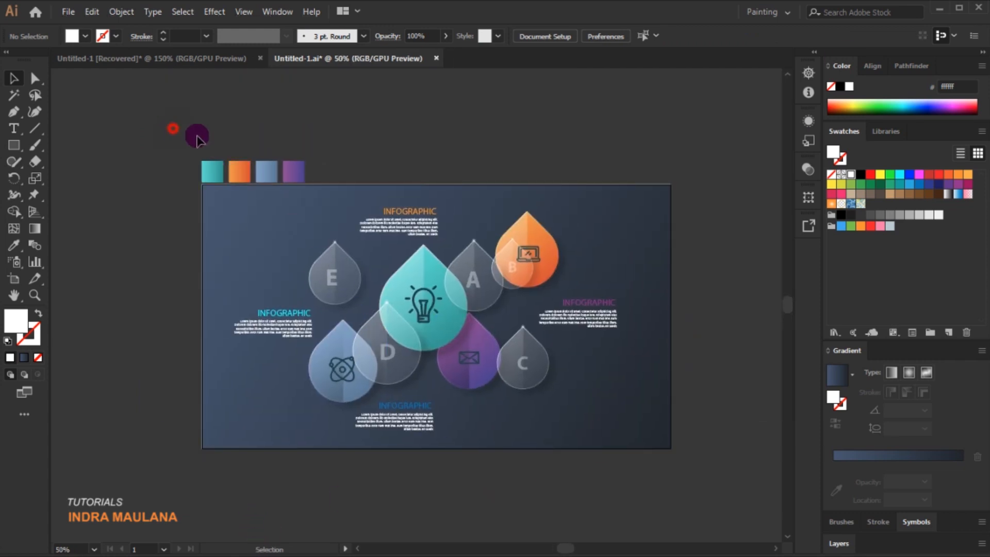
pyautogui.moveTo(341, 170); pyautogui.dragTo(343, 174)
pyautogui.press('Delete')
pyautogui.scroll(-1, 279, 413)
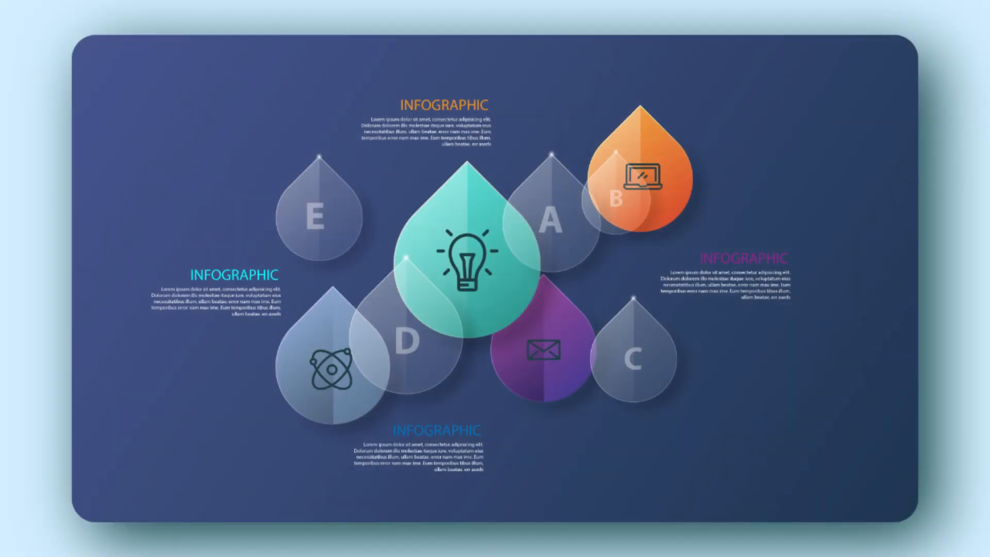